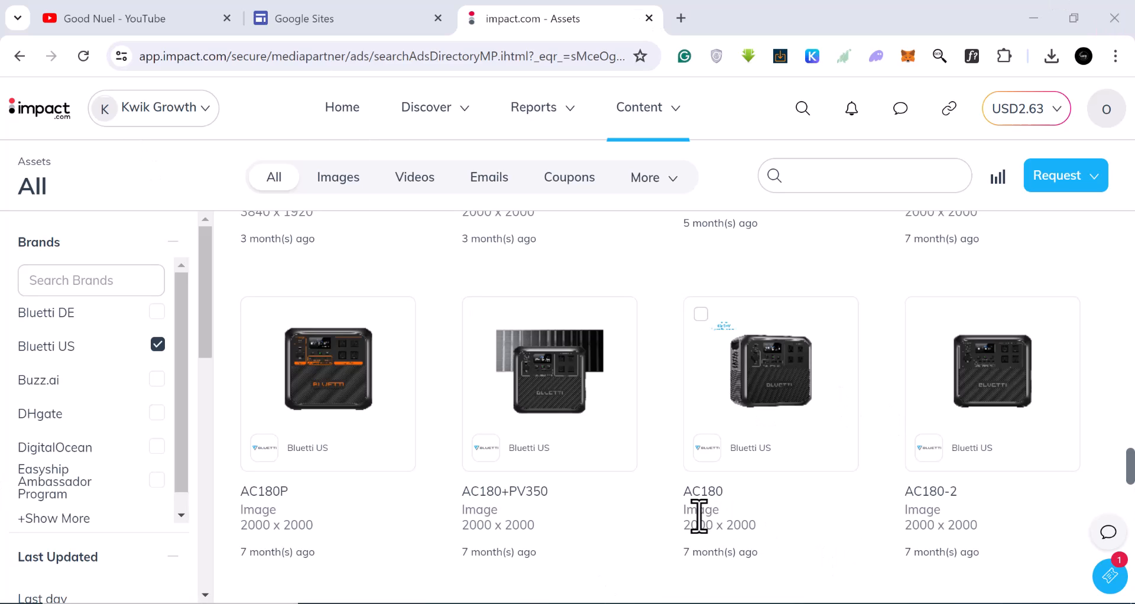
Browse the Bluetti US asset listings and preview the EB70S asset's details.
scroll(699, 515, "down", 3)
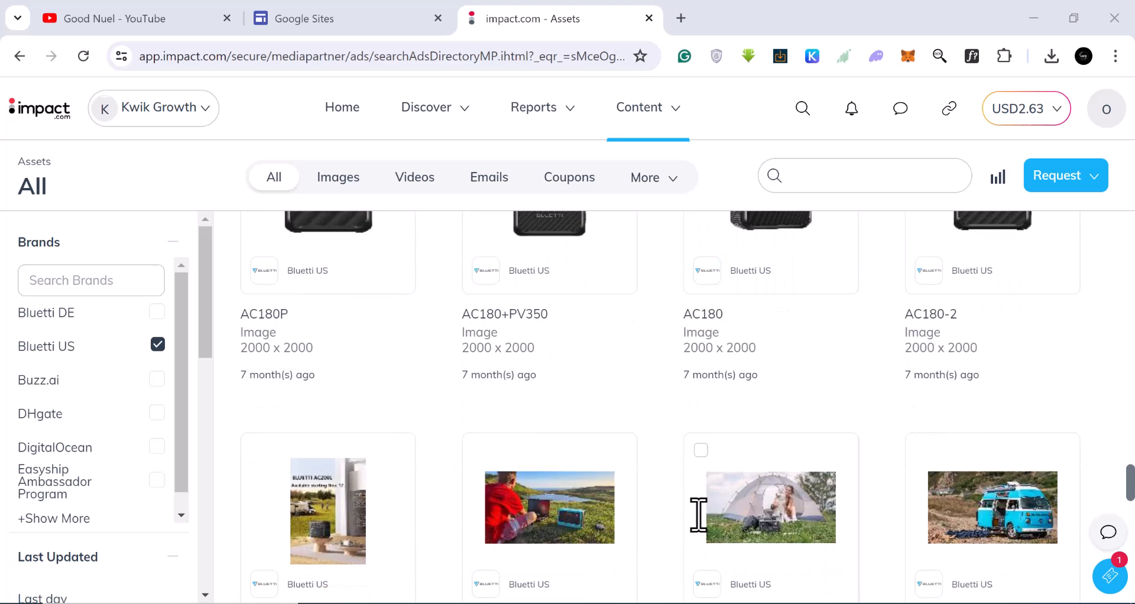
scroll(699, 521, "down", 6)
scroll(702, 532, "up", 7)
scroll(701, 527, "up", 2)
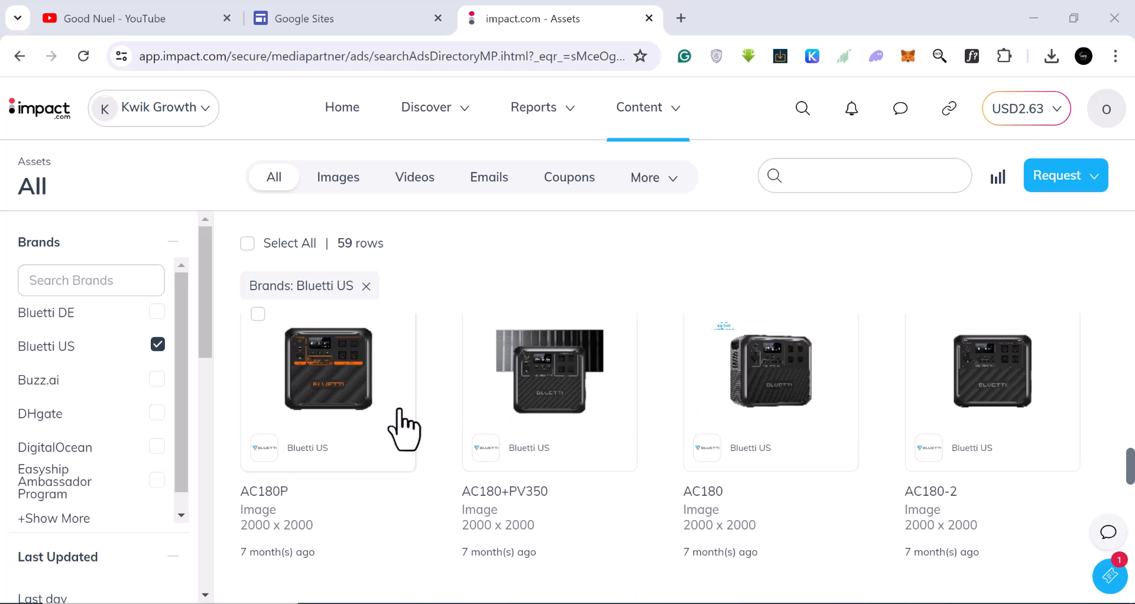
scroll(887, 414, "down", 6)
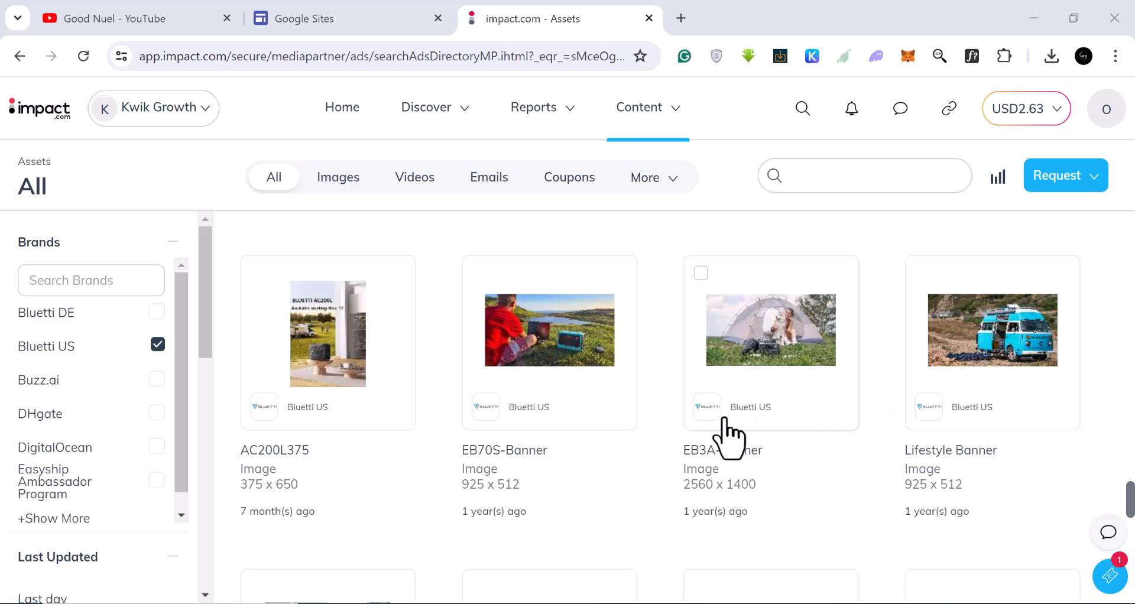
scroll(730, 432, "down", 6)
scroll(722, 431, "down", 8)
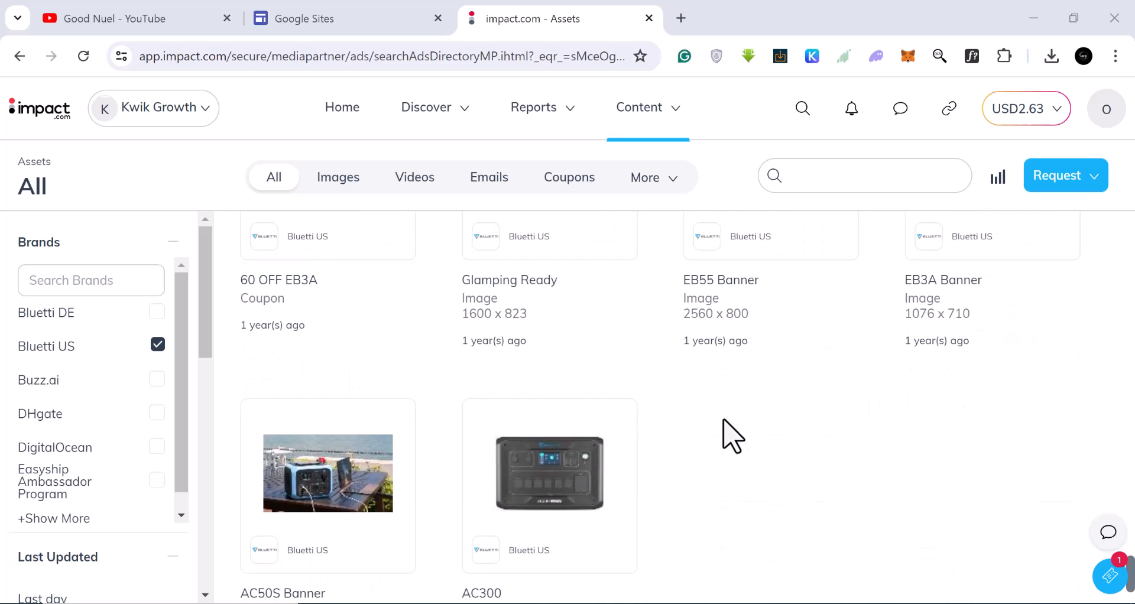
scroll(337, 482, "down", 2)
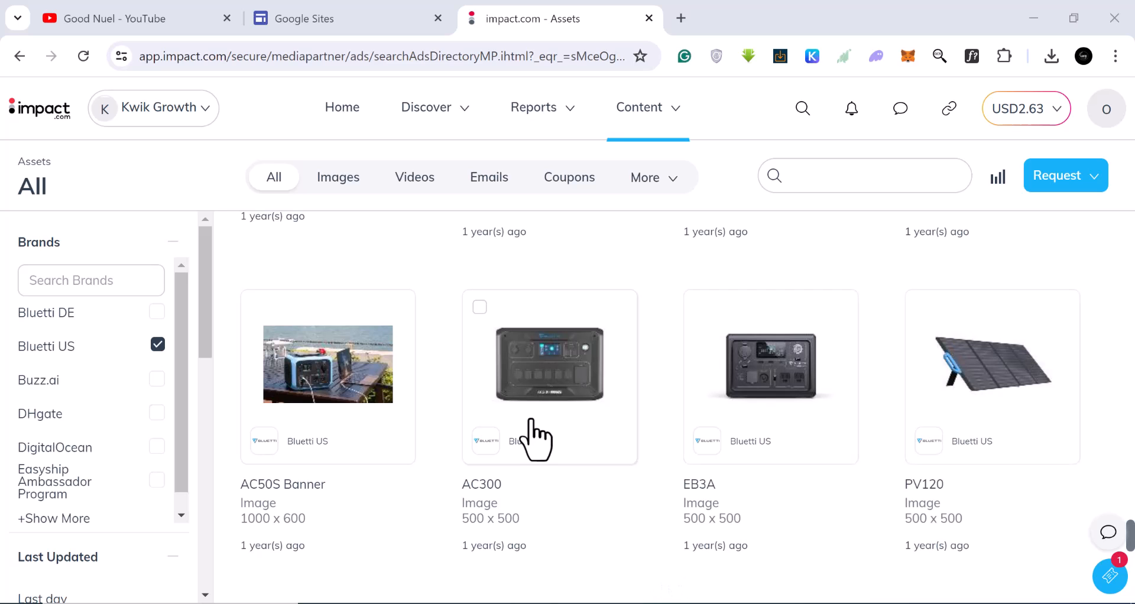
scroll(634, 427, "up", 10)
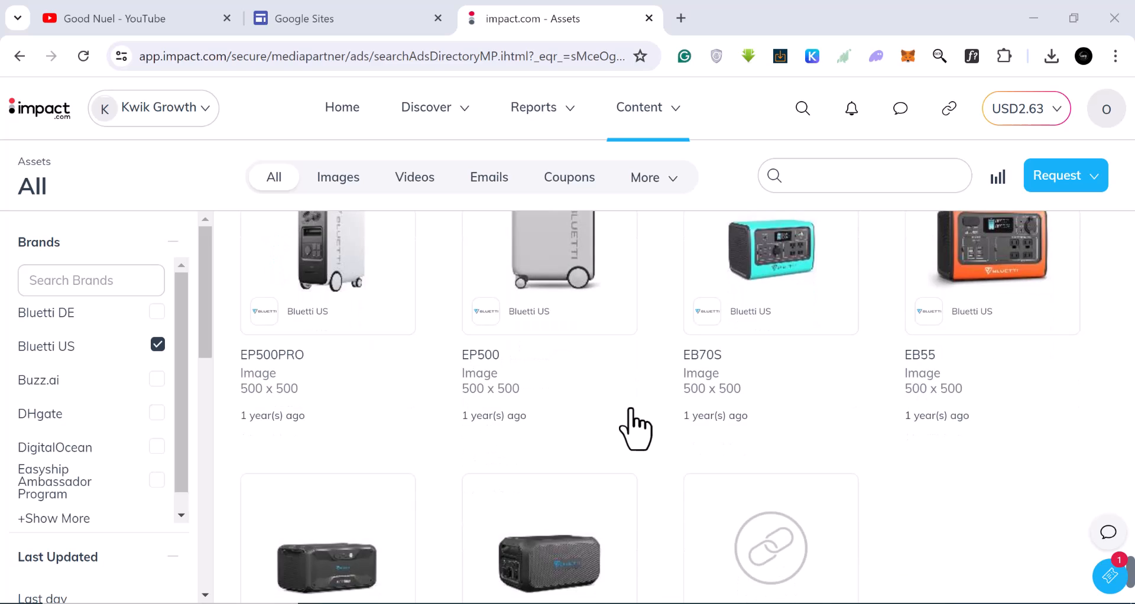
scroll(1007, 420, "up", 2)
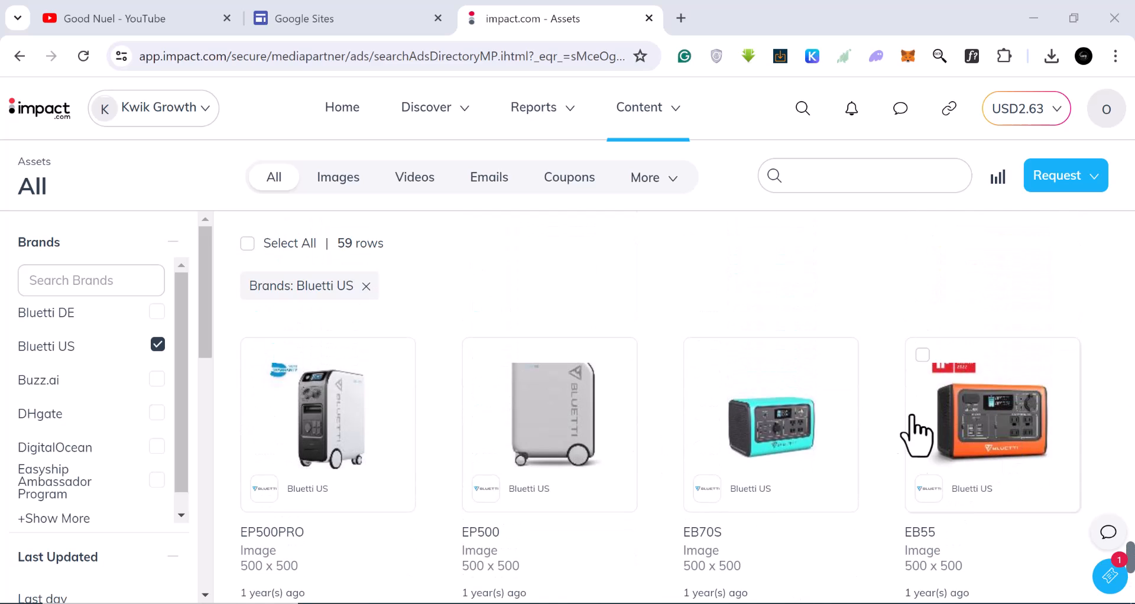
scroll(833, 456, "down", 10)
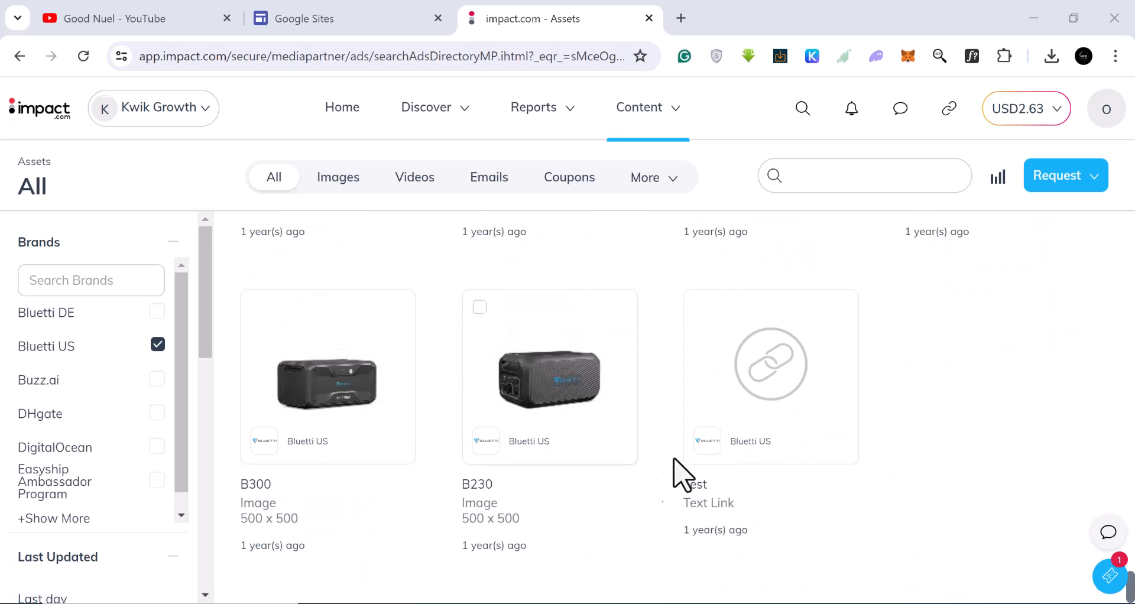
scroll(609, 464, "up", 10)
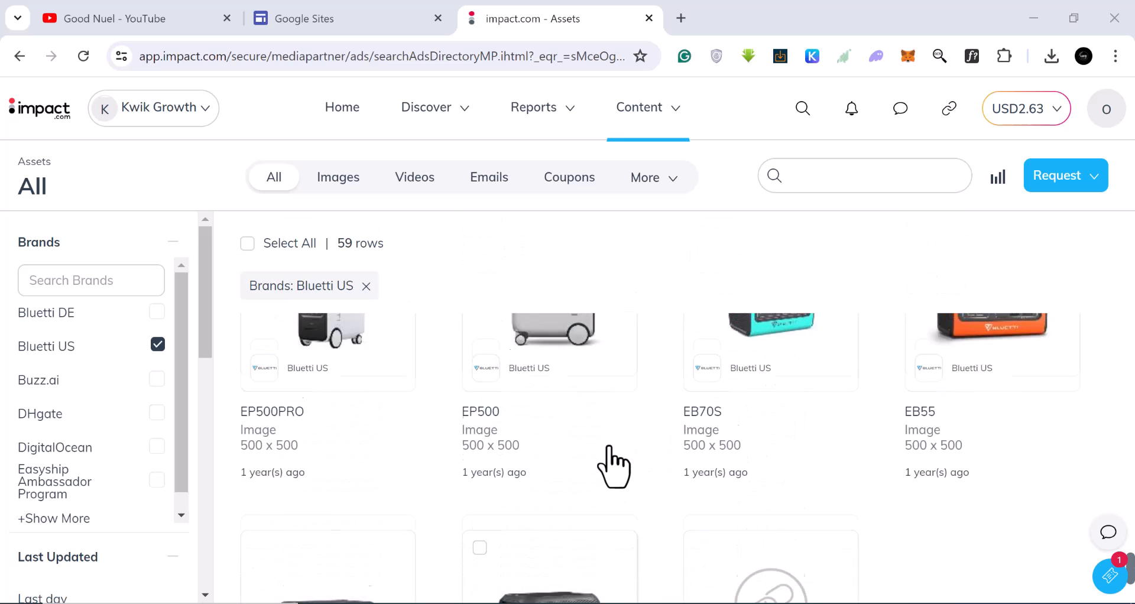
scroll(616, 463, "down", 5)
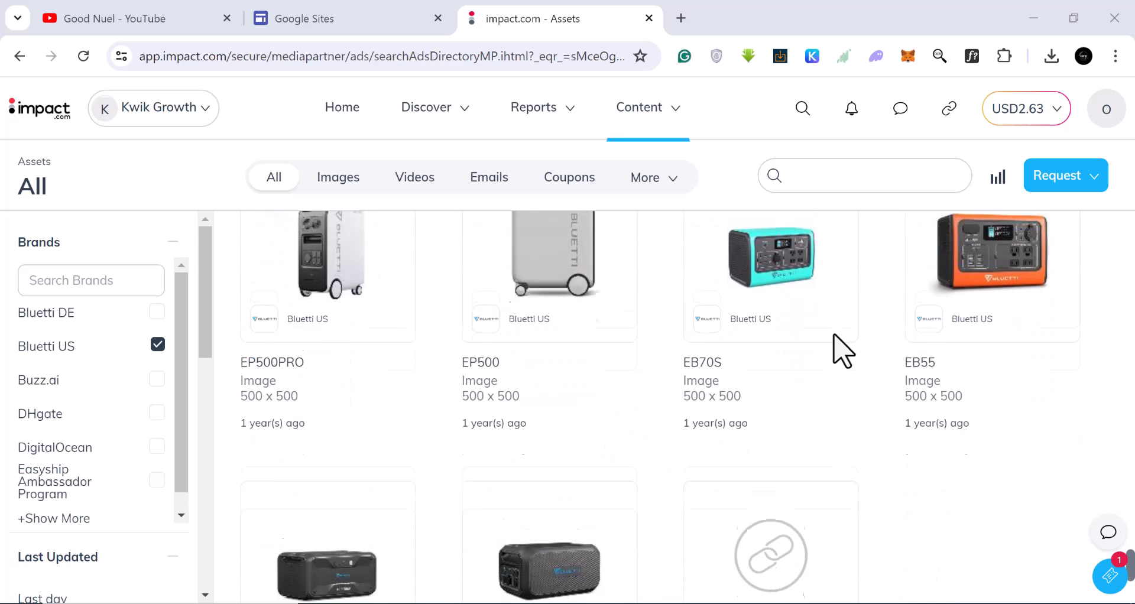
left_click(780, 278)
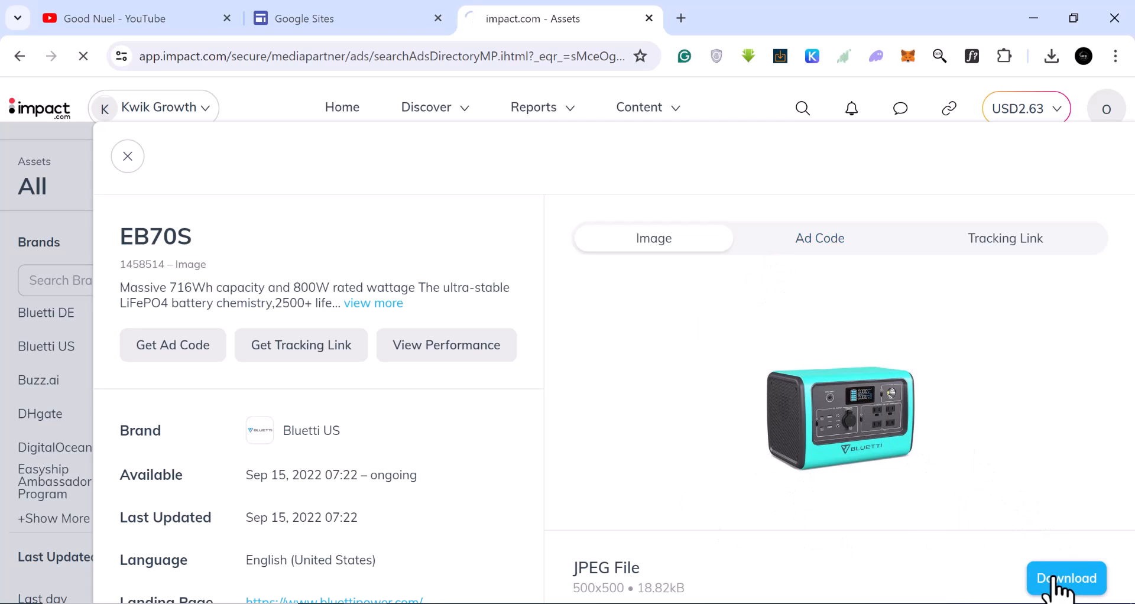
left_click(127, 159)
Download the EP500PRO product image and close its details.
scroll(768, 464, "up", 5)
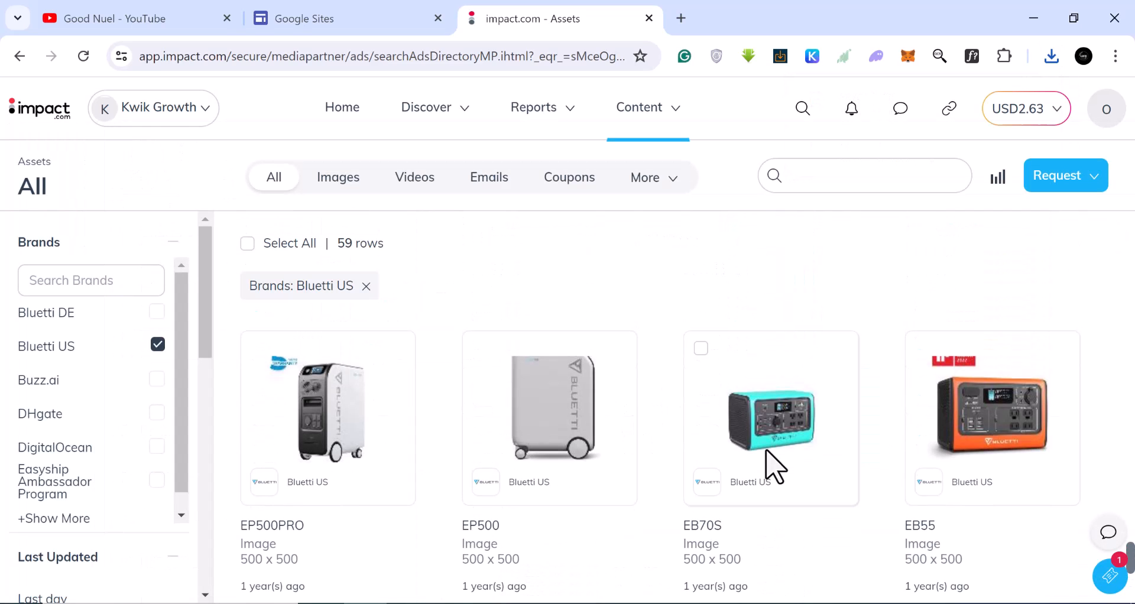
scroll(355, 473, "down", 1)
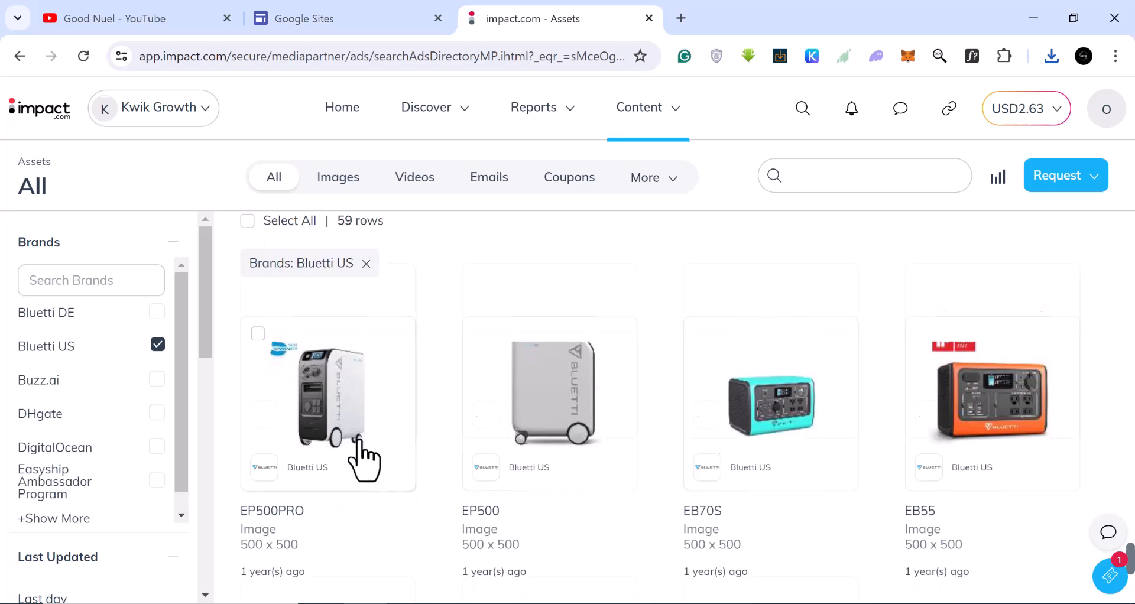
scroll(355, 437, "down", 1)
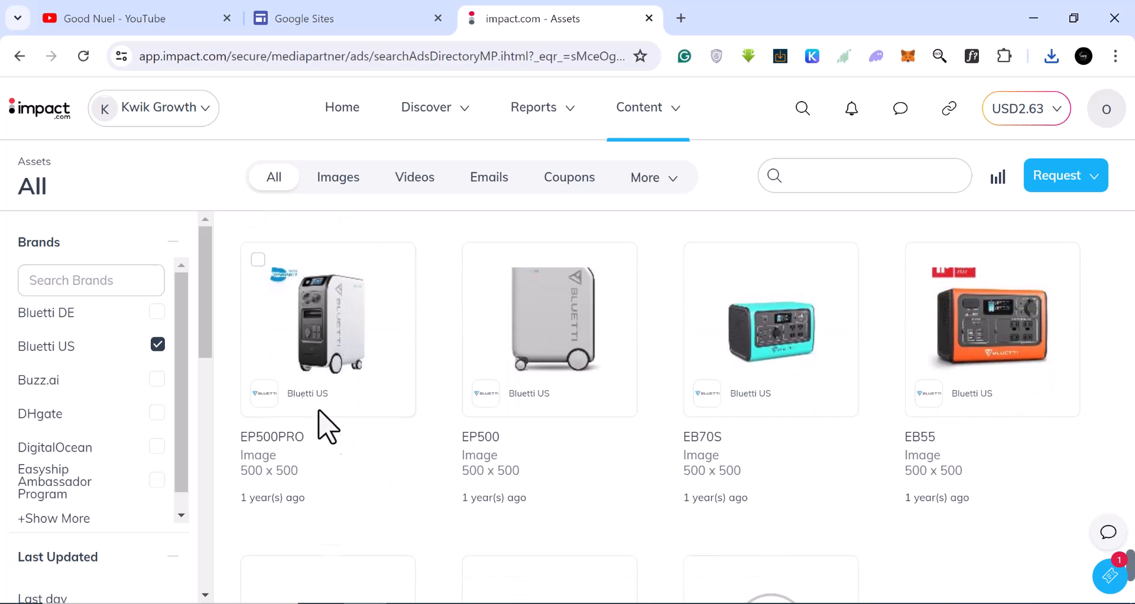
left_click(343, 339)
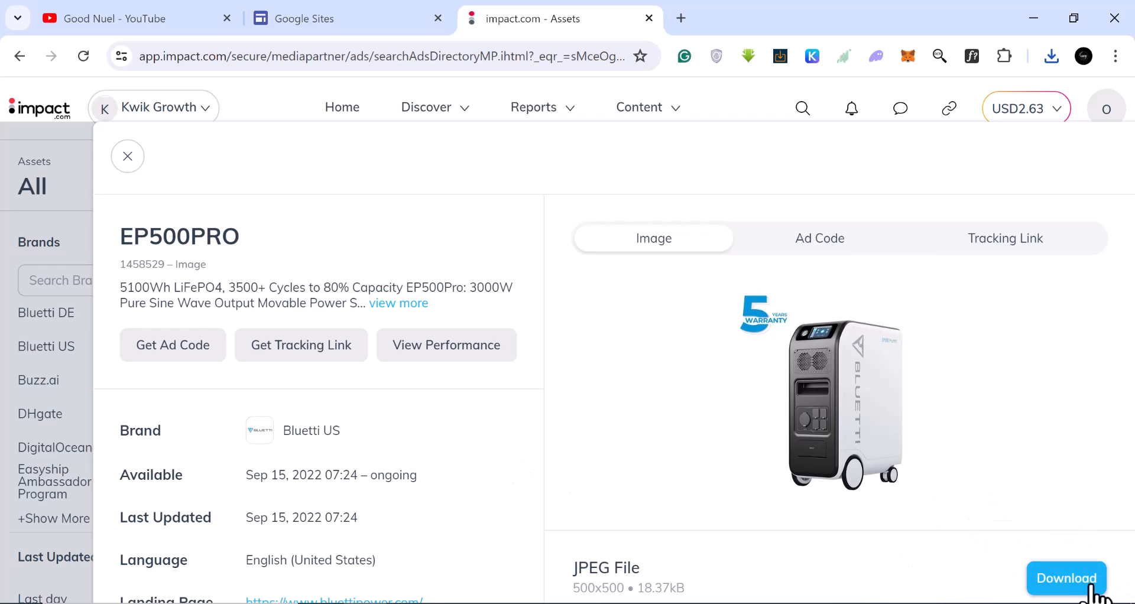
left_click(1072, 583)
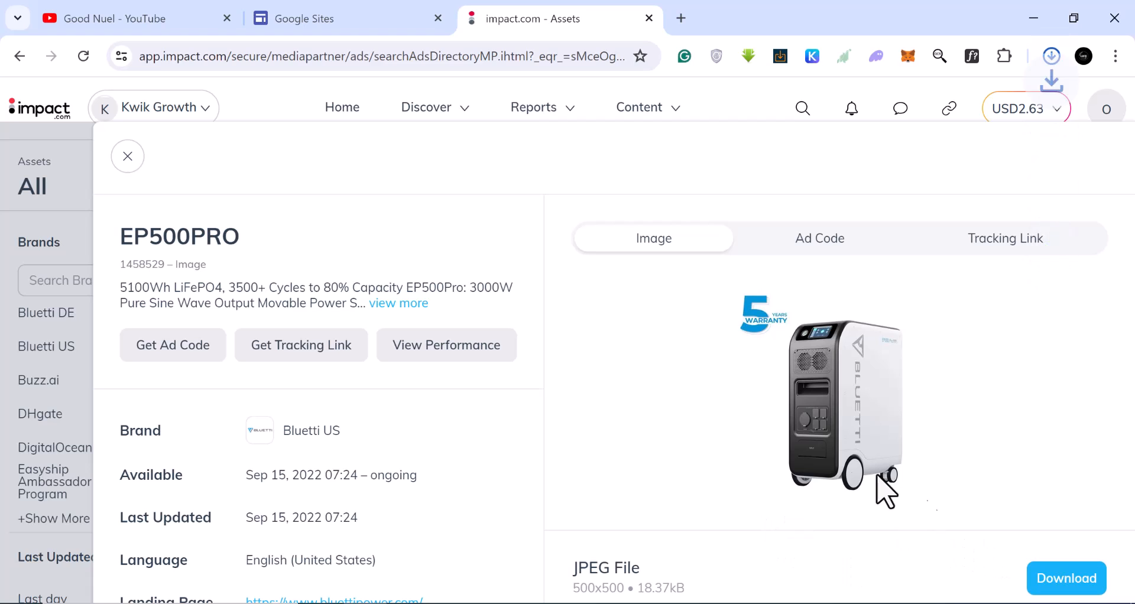
left_click(128, 157)
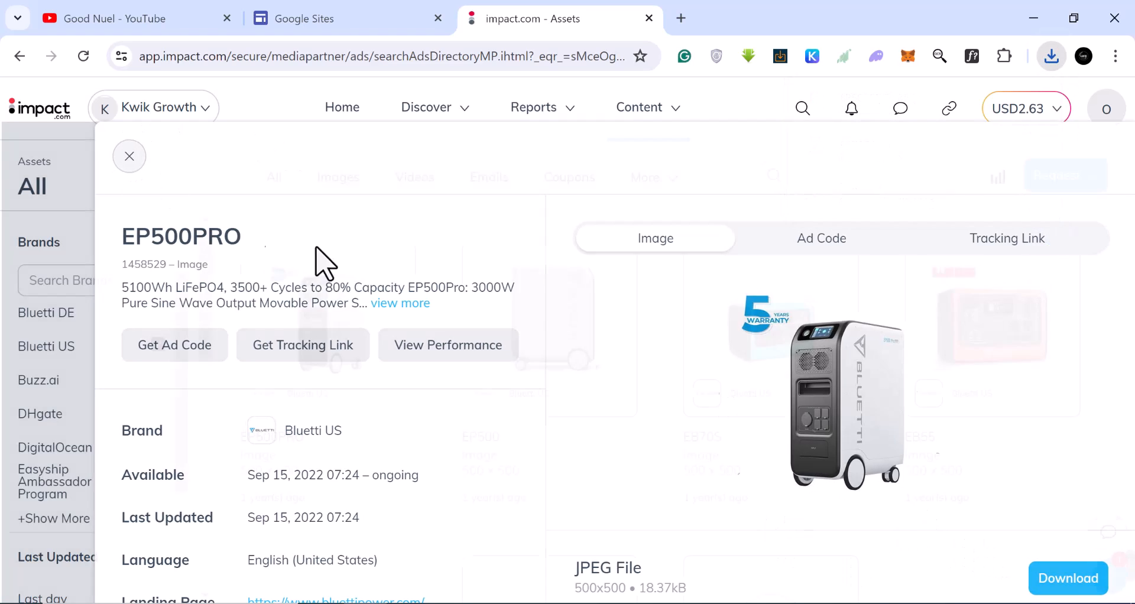
Download the AC300 product image and close its details.
scroll(651, 390, "down", 2)
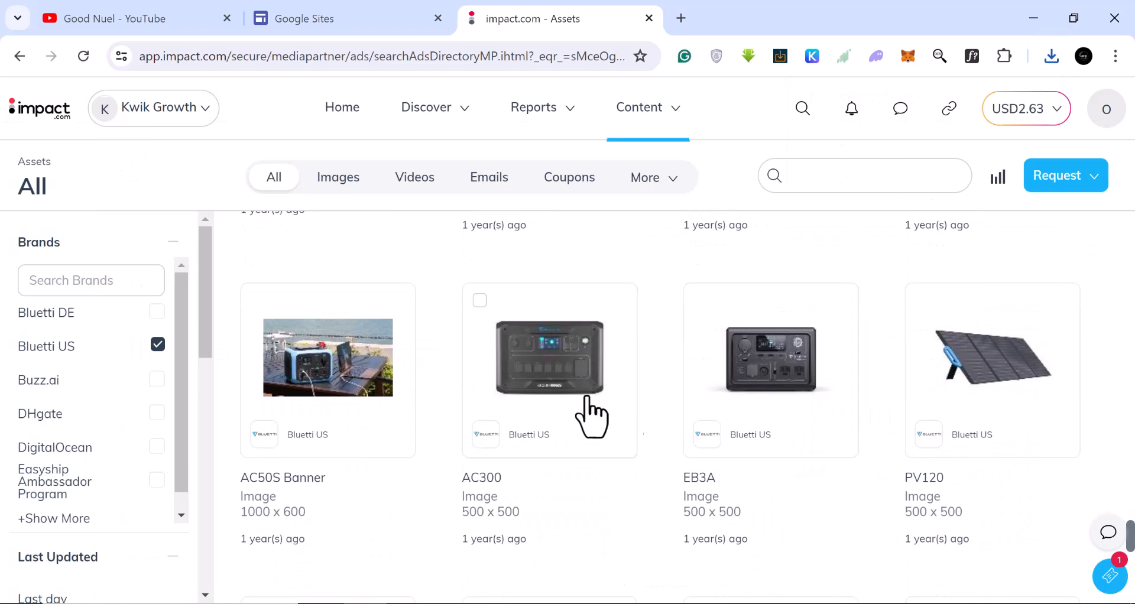
left_click(517, 387)
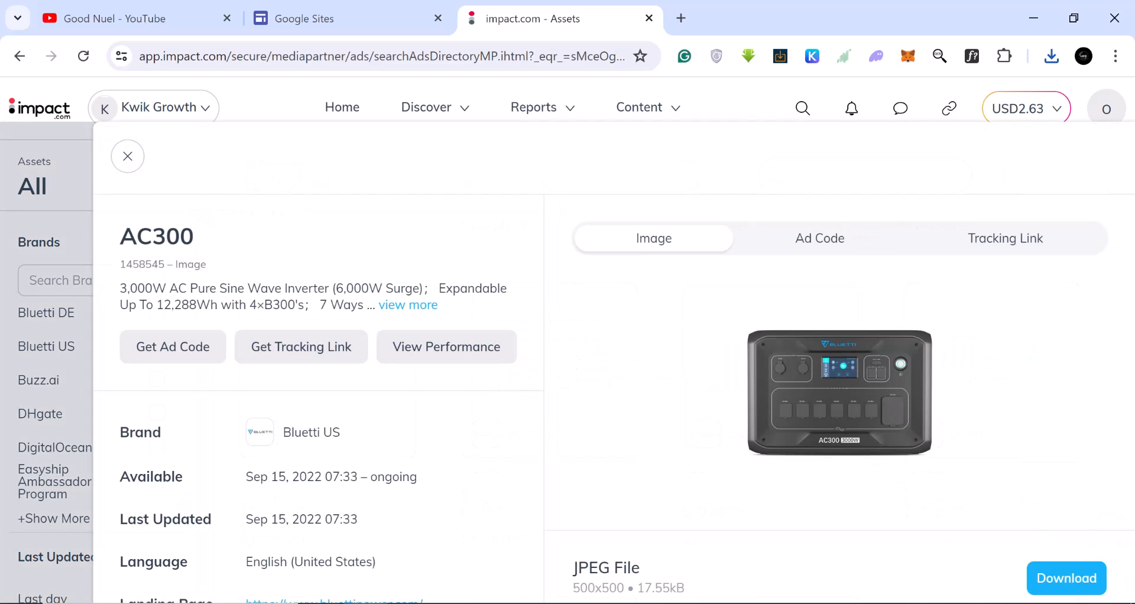
left_click(1061, 583)
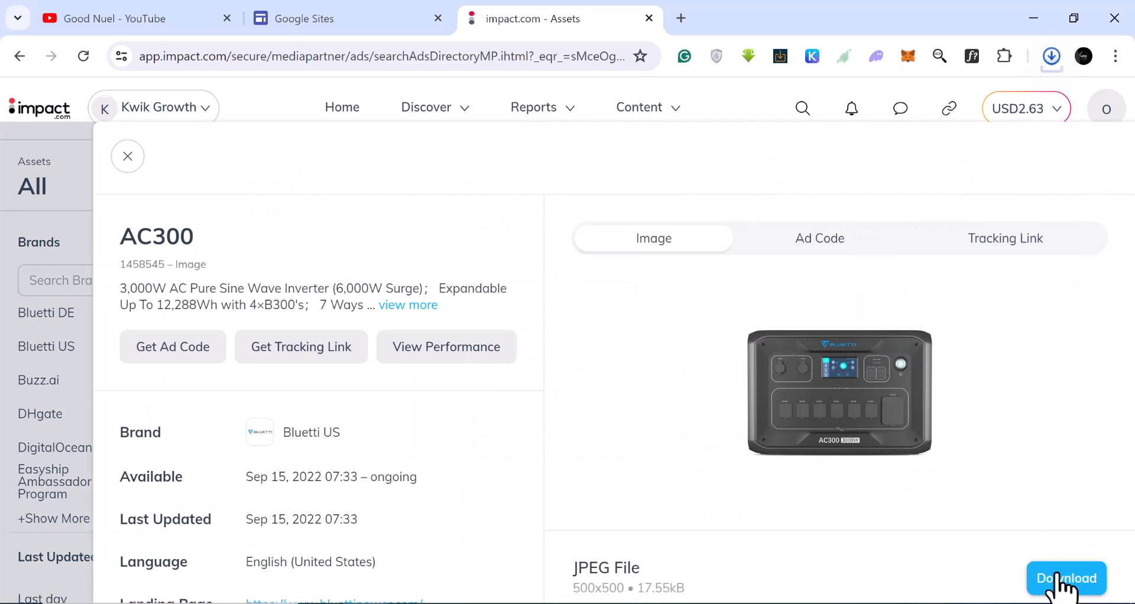
left_click(128, 157)
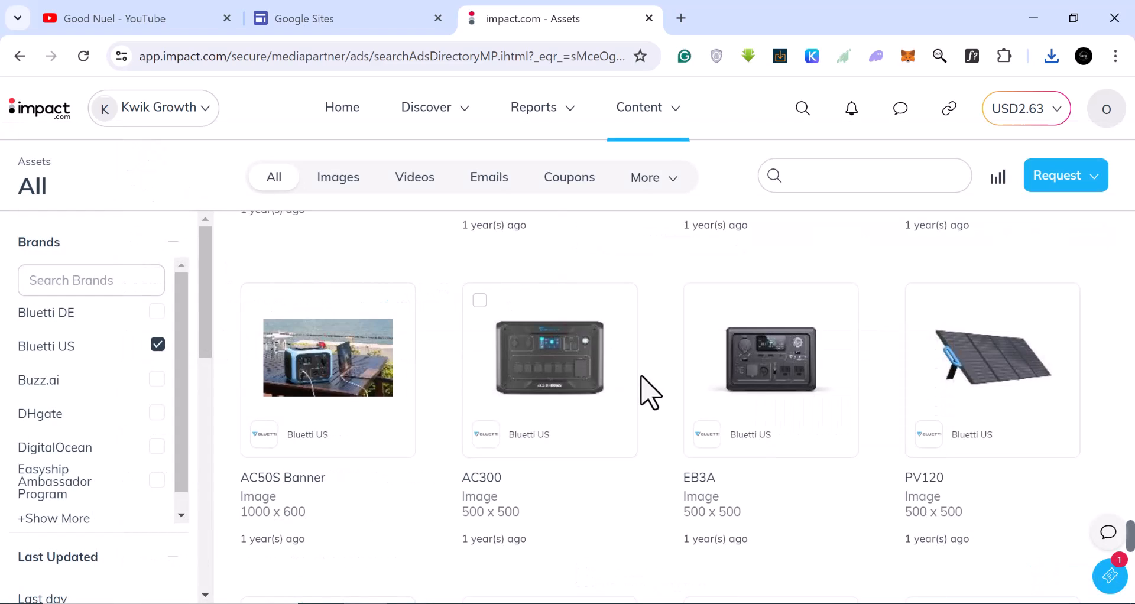
Download the AC50S Banner image and close its details.
left_click(329, 383)
left_click(1074, 515)
left_click(134, 167)
Open the EB3A Banner asset and download its image.
scroll(718, 469, "up", 7)
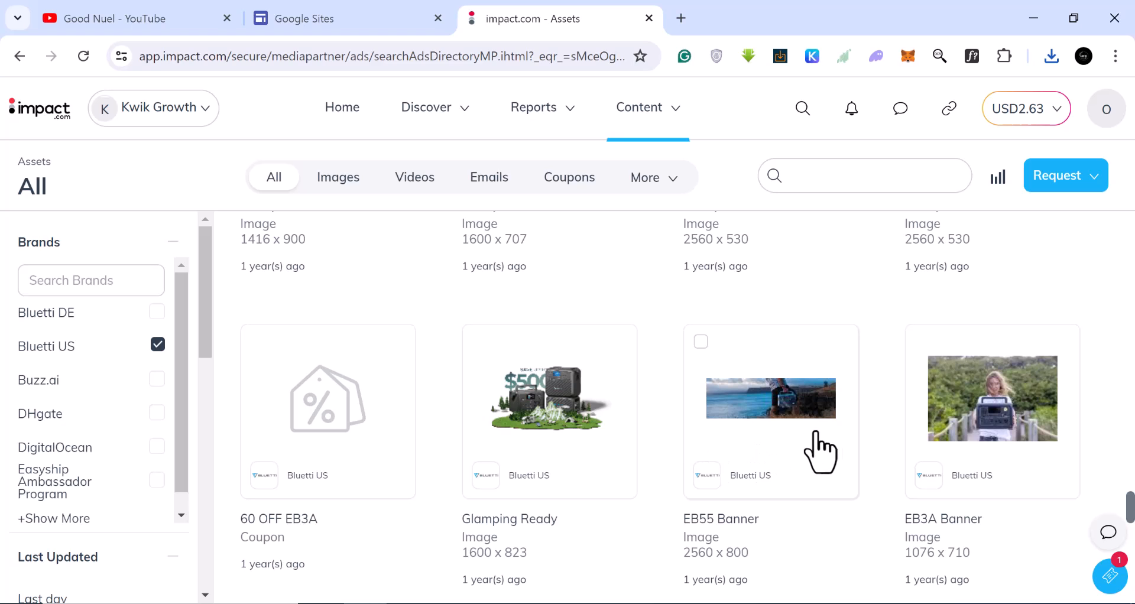
scroll(857, 451, "down", 2)
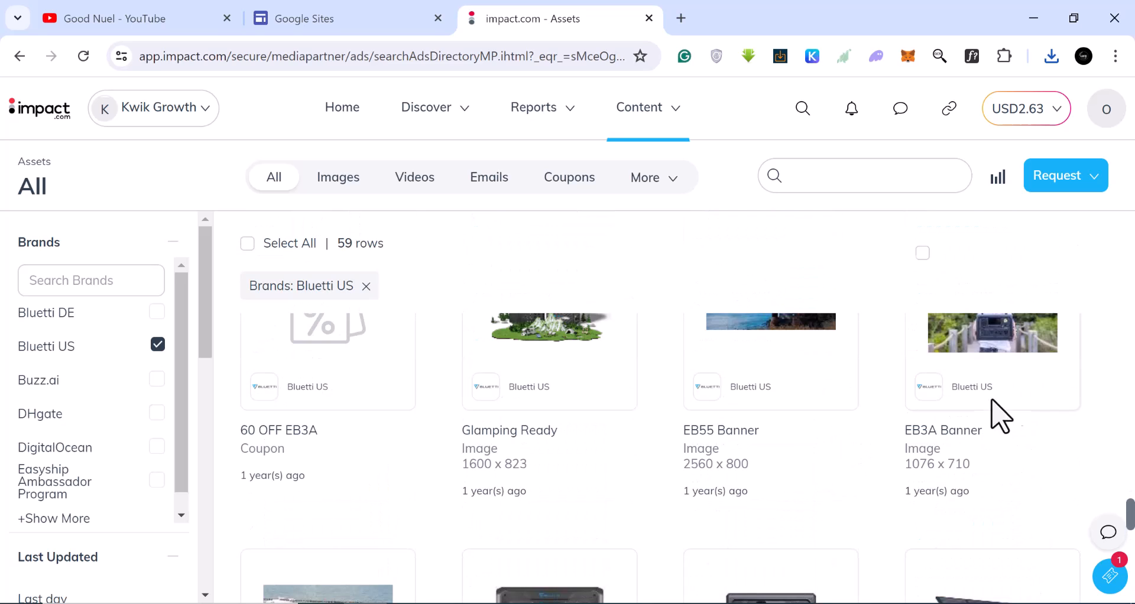
left_click(1000, 367)
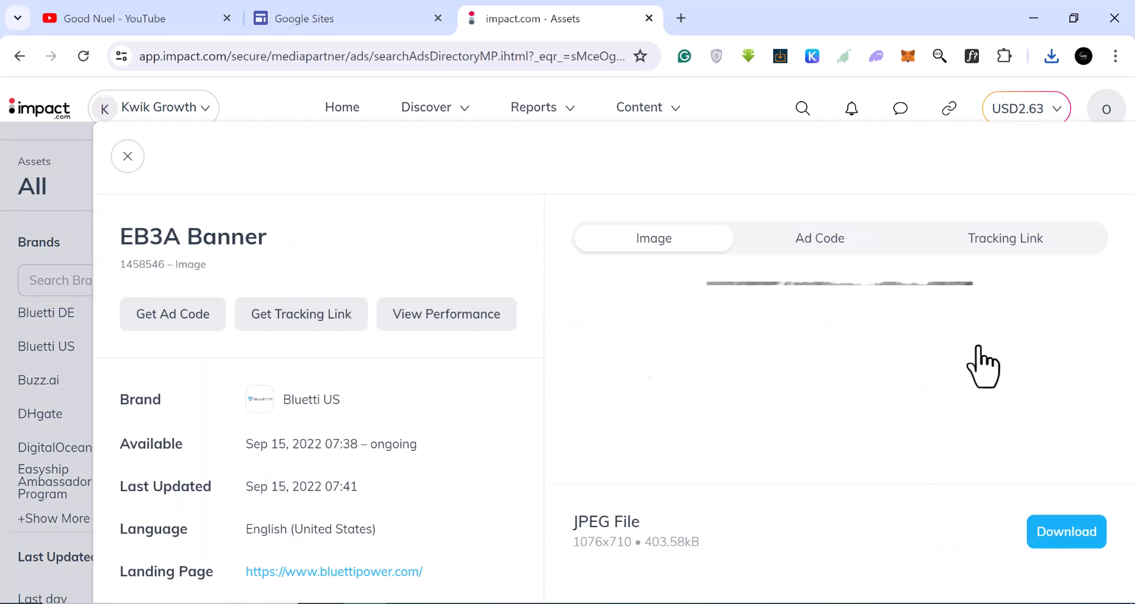
left_click(1068, 535)
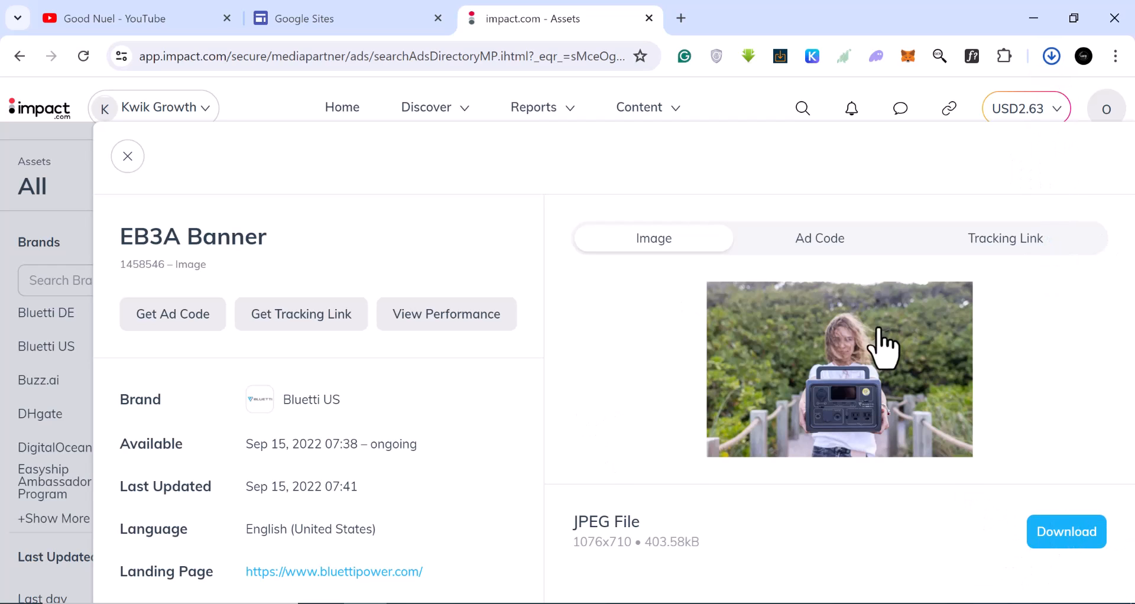
Copy the EB3A Banner's tracking link and close the asset details.
left_click(1006, 260)
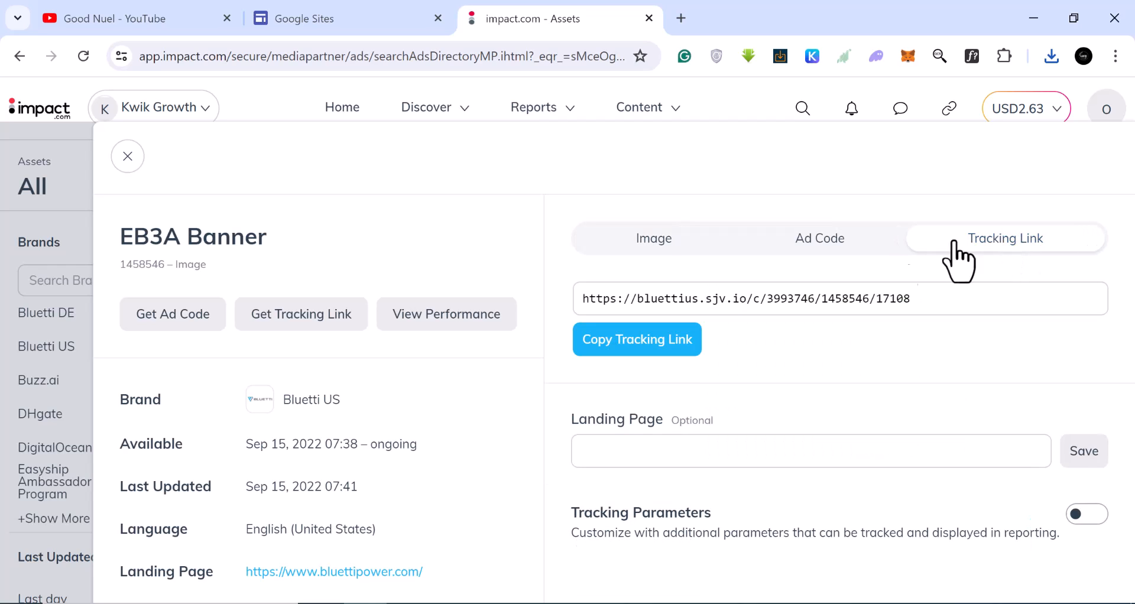
left_click(654, 341)
left_click(631, 347)
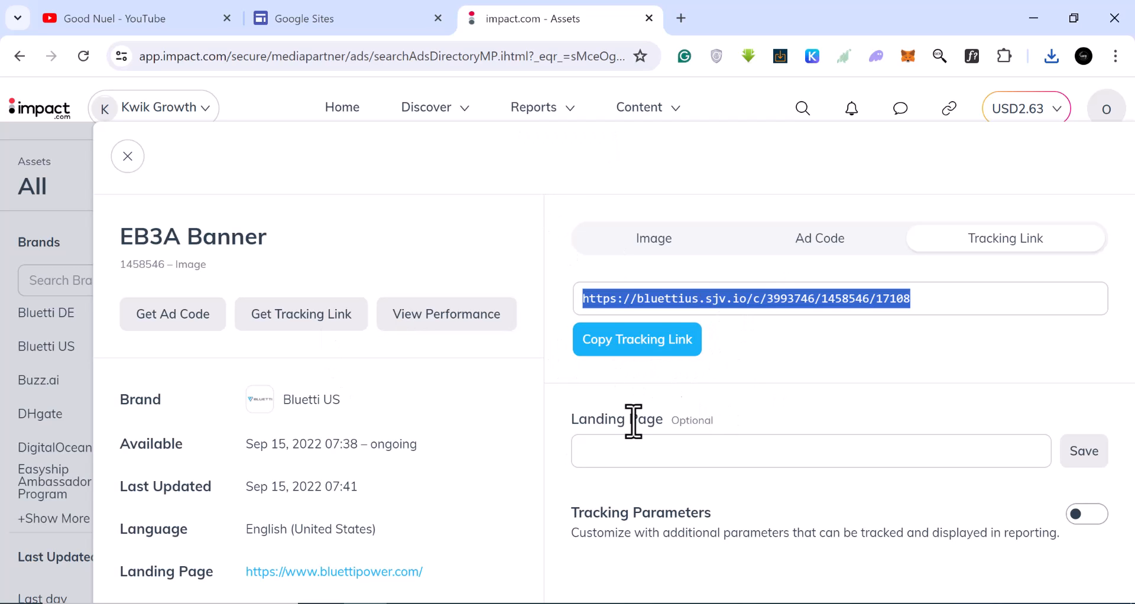
left_click(128, 157)
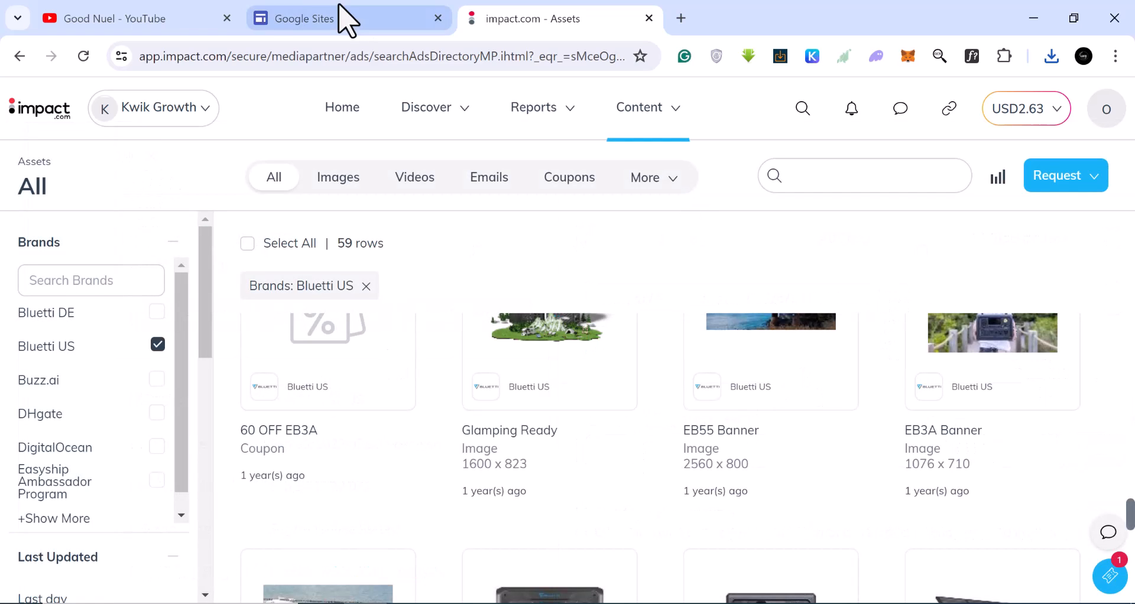
Switch to the Google Sites tab and select part of its web address.
left_click(343, 22)
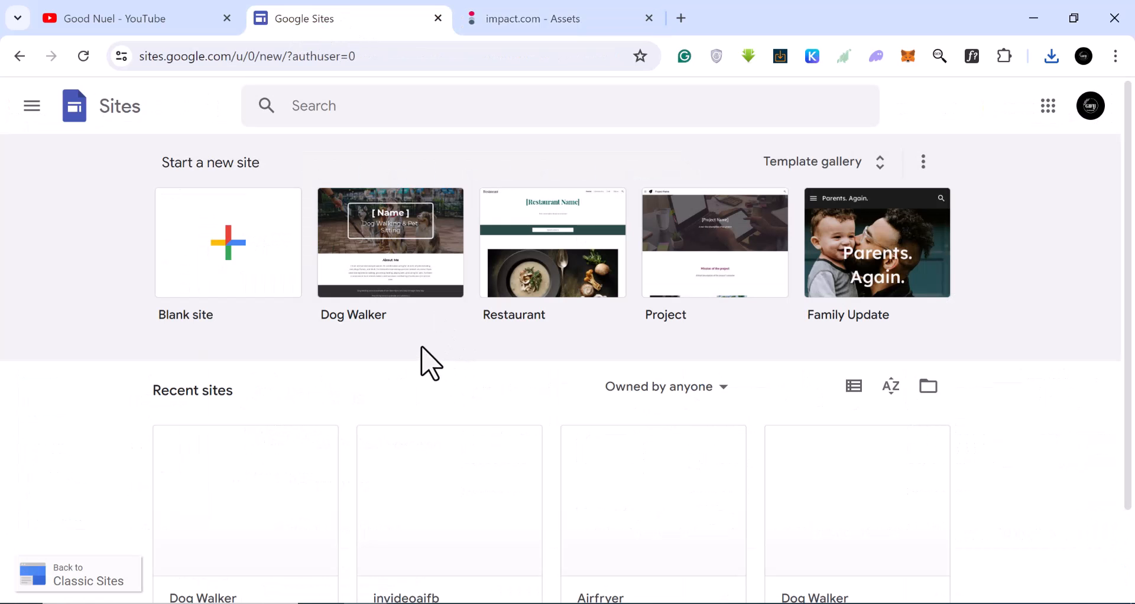
left_click_drag(144, 59, 196, 60)
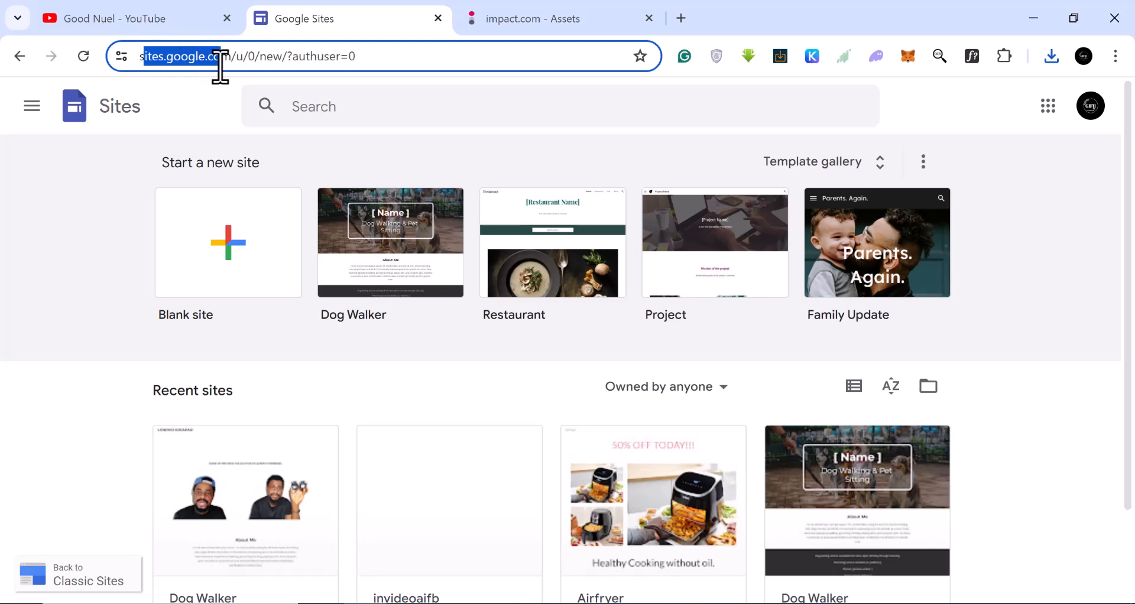
left_click_drag(228, 65, 208, 63)
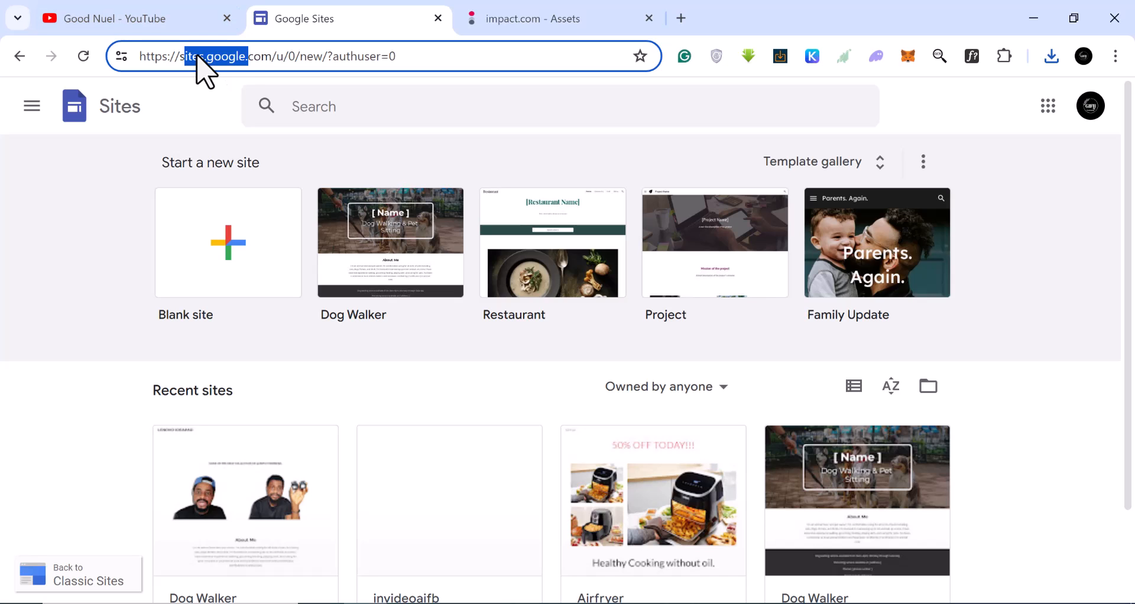
Start a new site from the Restaurant template.
left_click(215, 261)
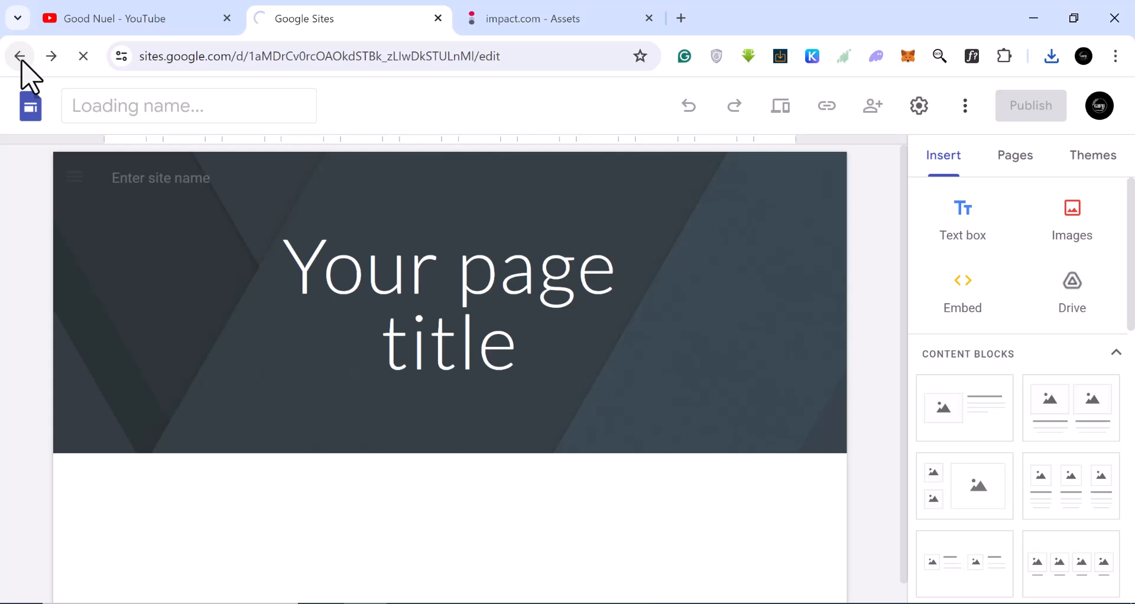
left_click(20, 56)
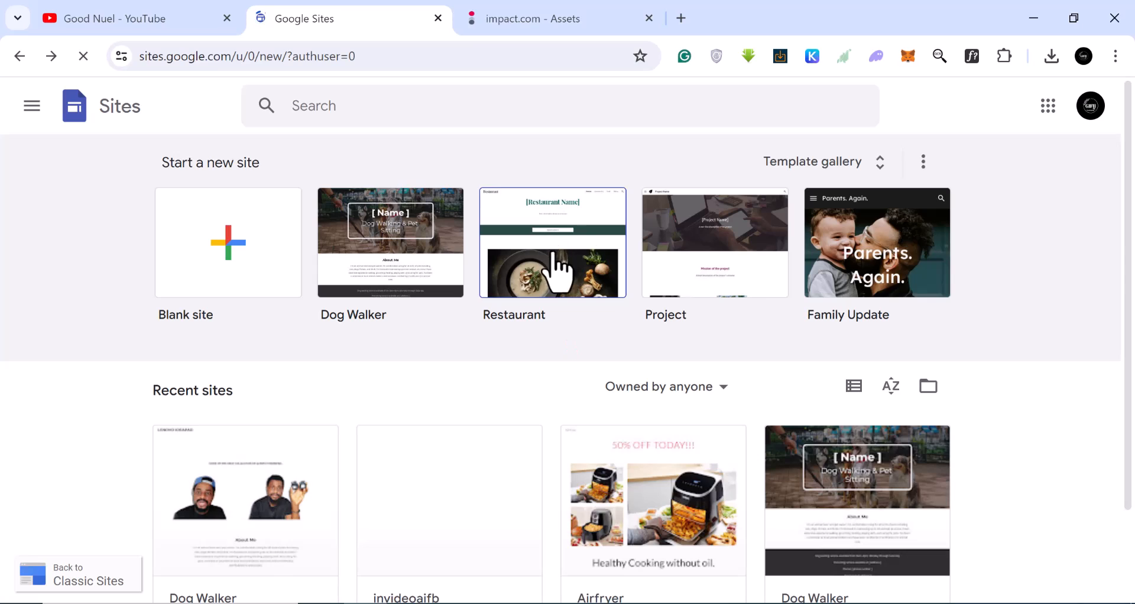
left_click(556, 253)
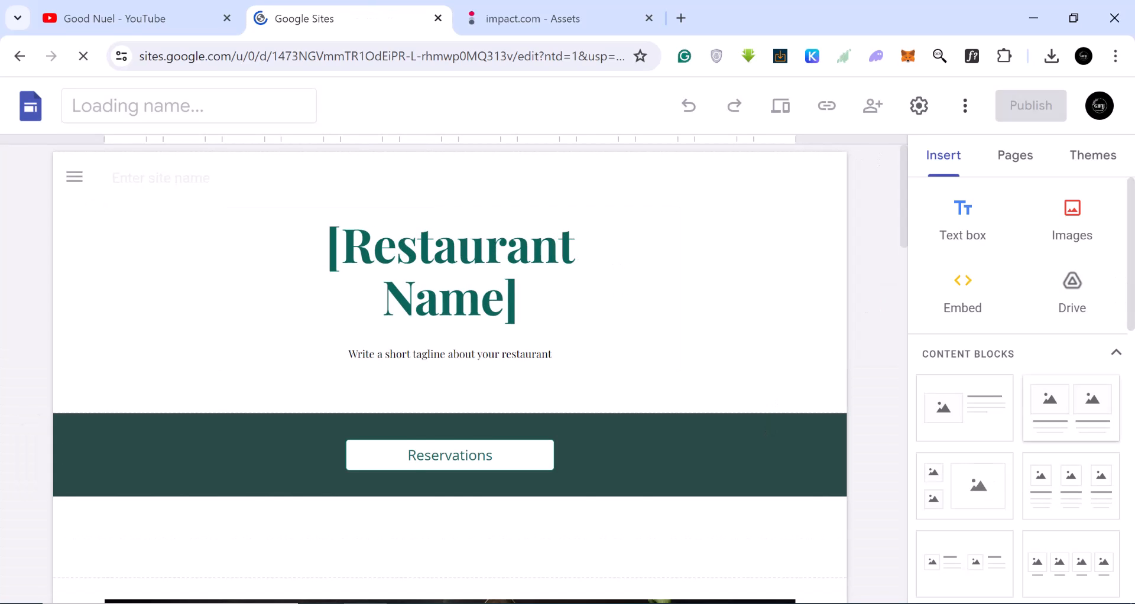
scroll(330, 304, "down", 8)
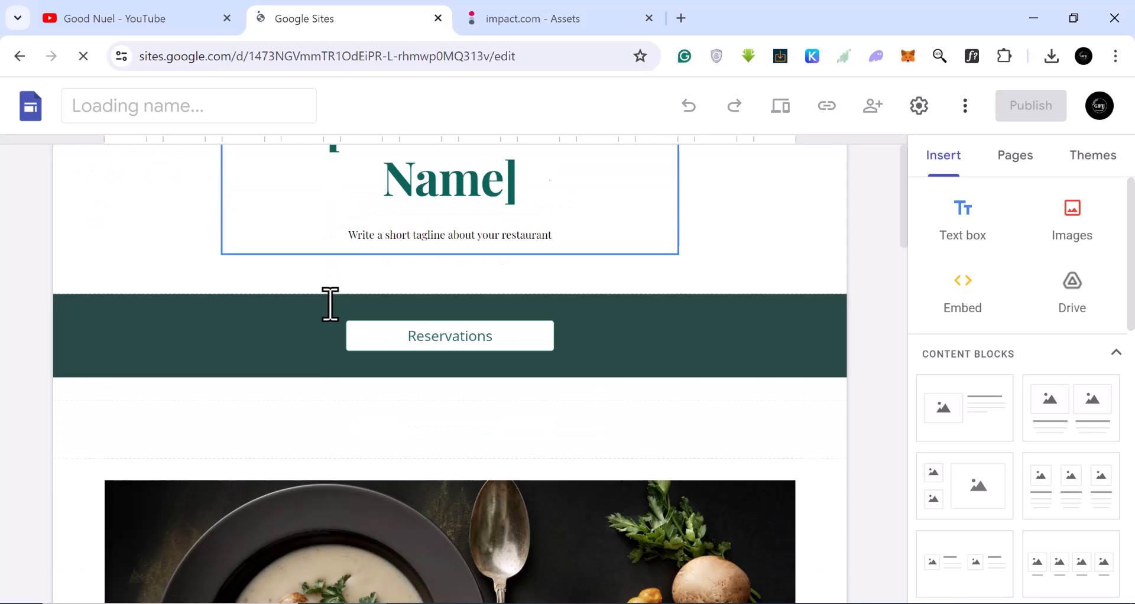
Replace the site title with "5 top portable Power Station For Camping.".
scroll(331, 313, "down", 10)
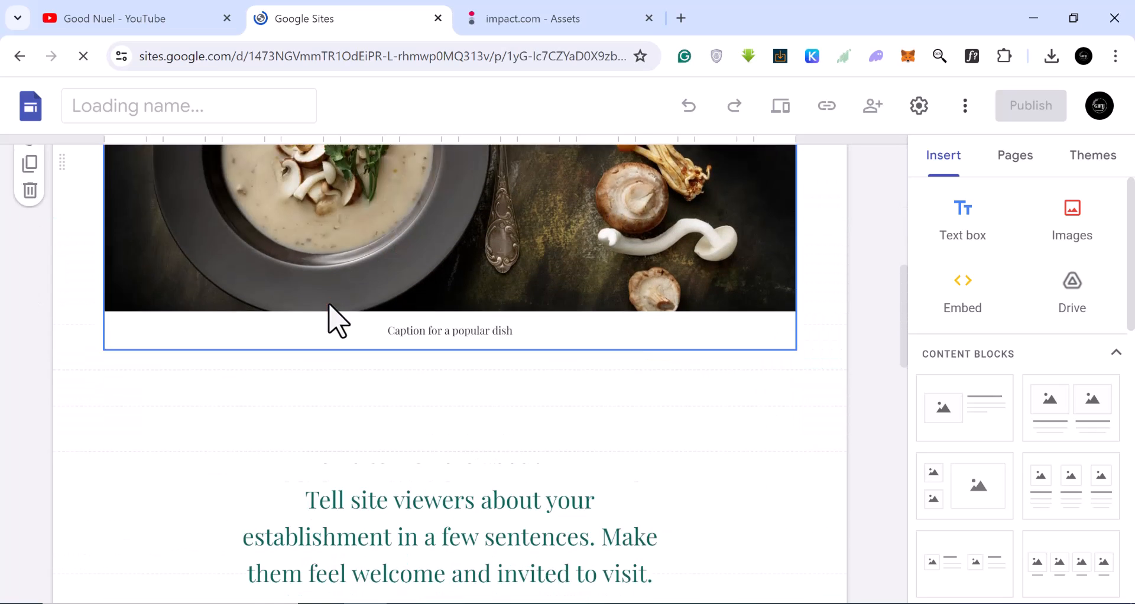
scroll(329, 305, "down", 2)
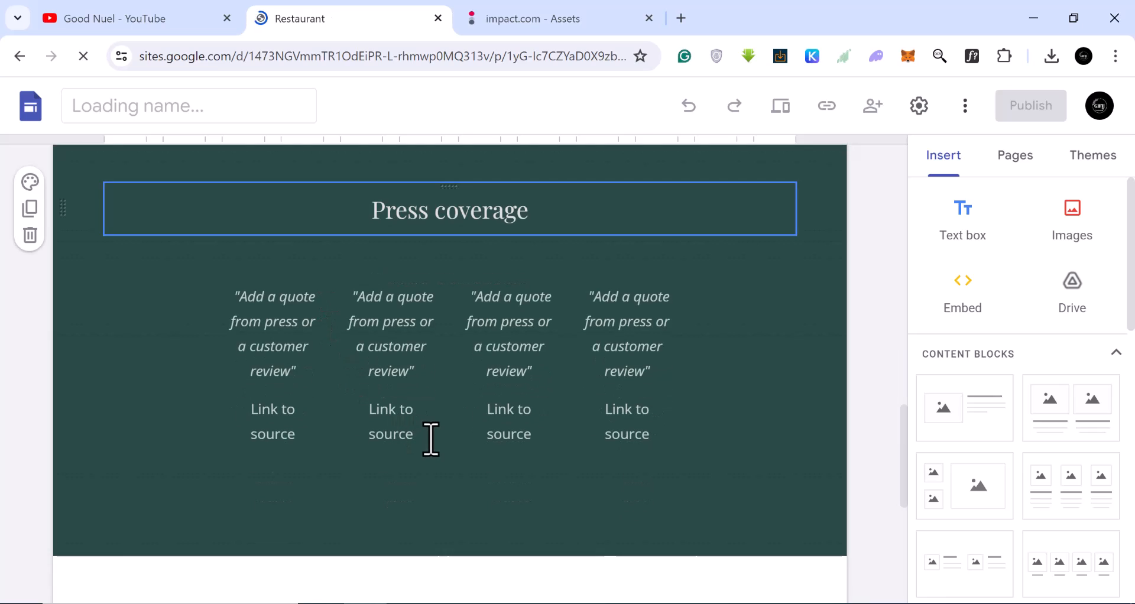
scroll(431, 439, "down", 6)
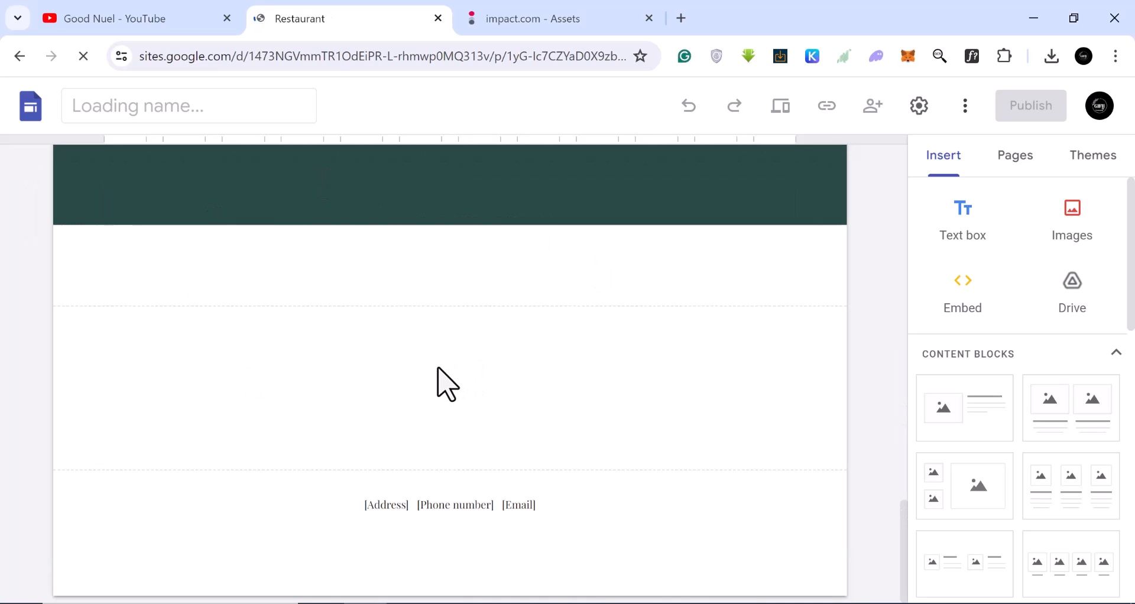
scroll(445, 384, "up", 12)
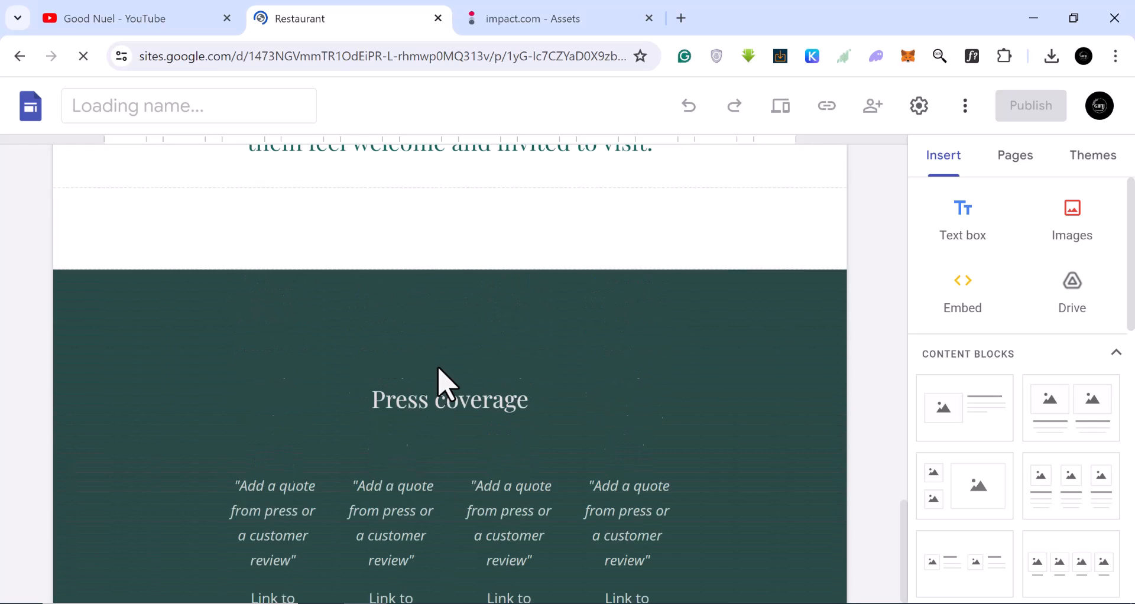
scroll(444, 381, "up", 10)
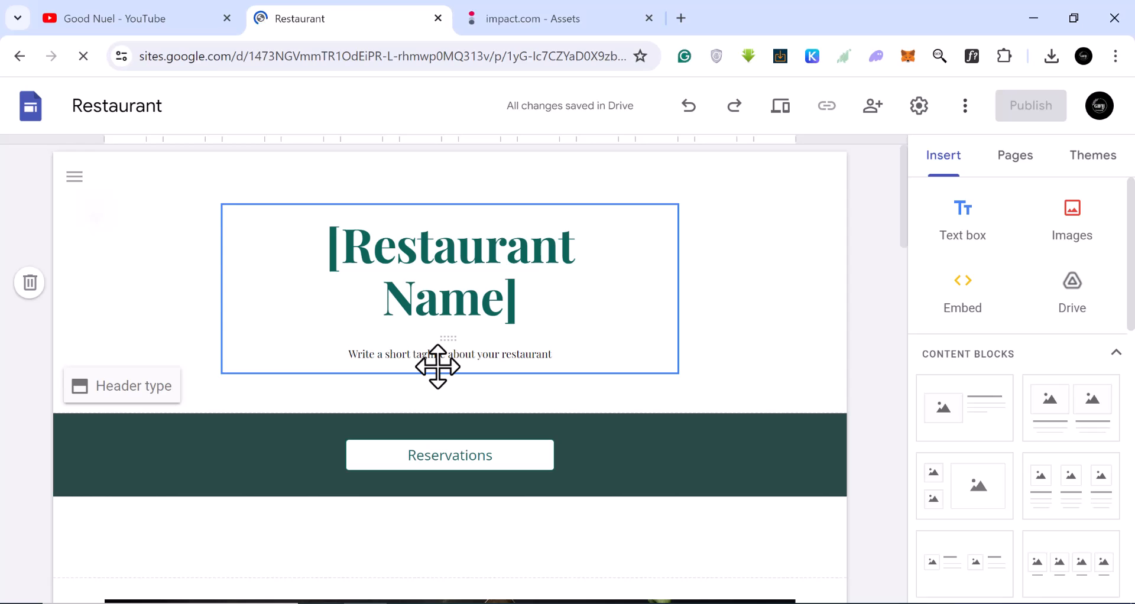
left_click(362, 273)
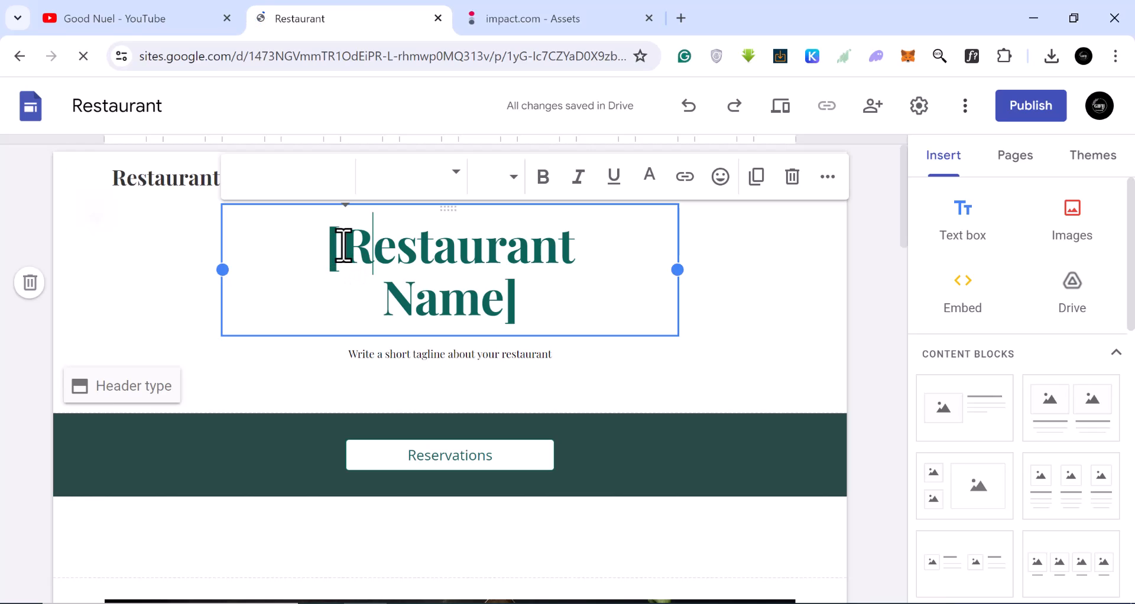
left_click_drag(332, 243, 531, 308)
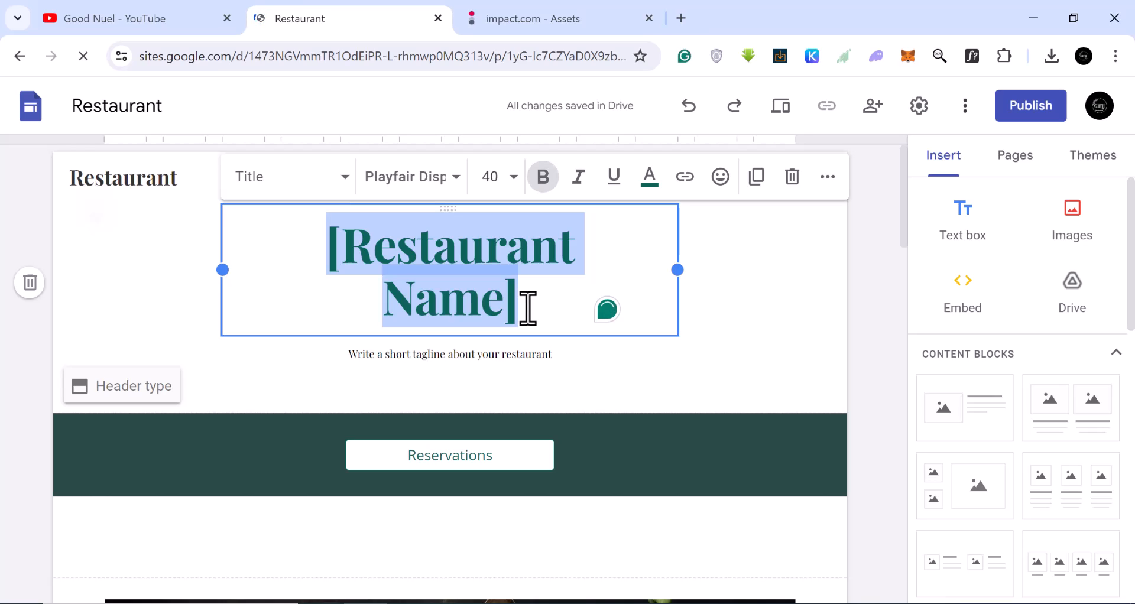
type("5 top portab")
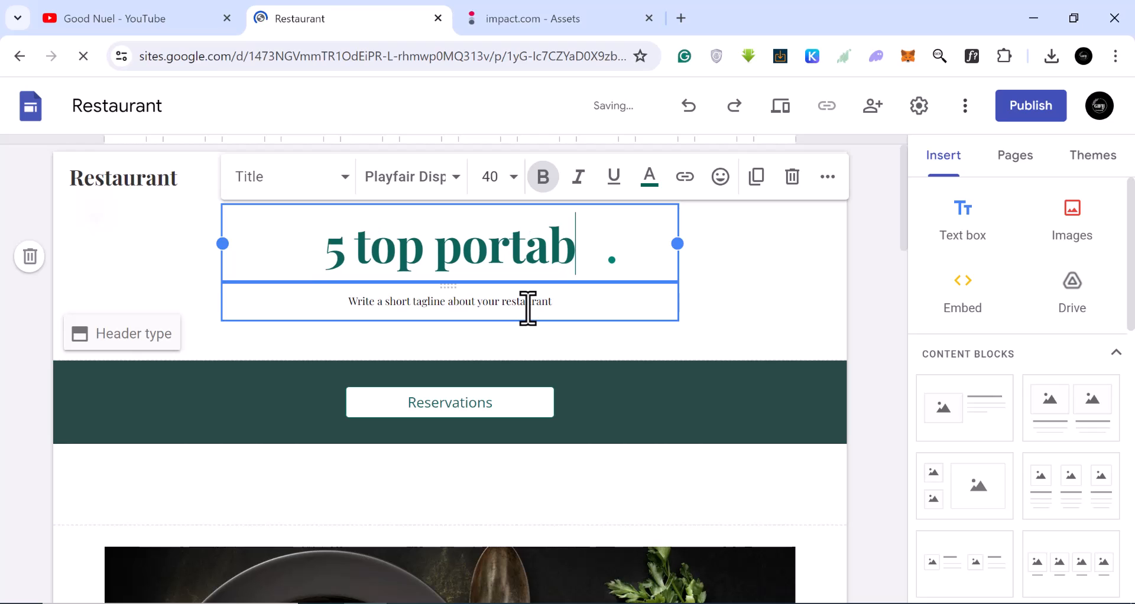
type("le for")
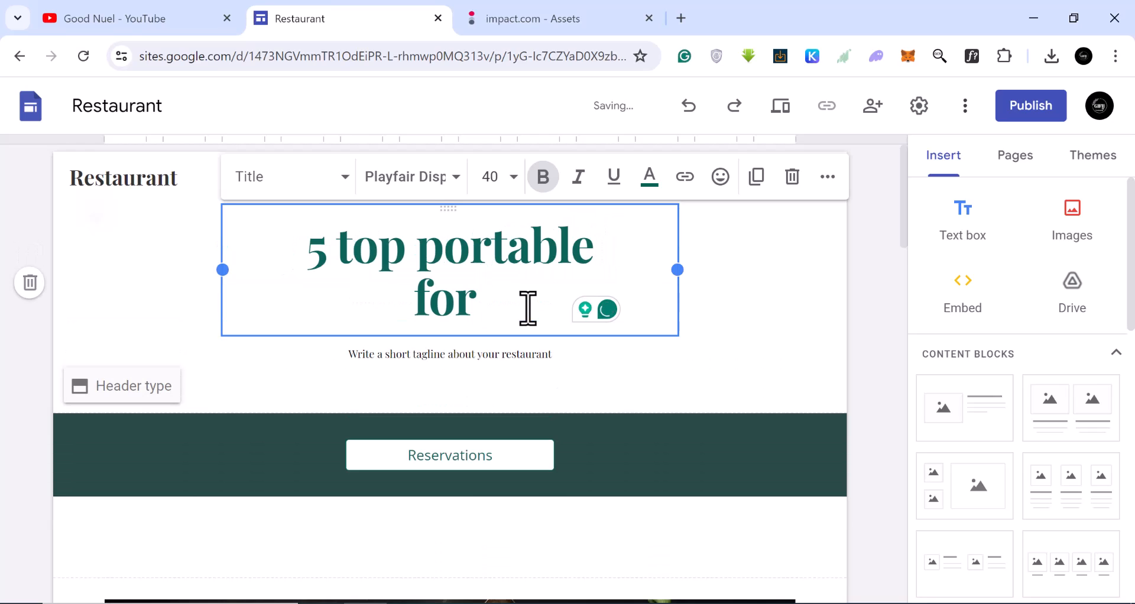
key("BackSpace")
key("BackSpace")
key("BackSpace")
key("BackSpace")
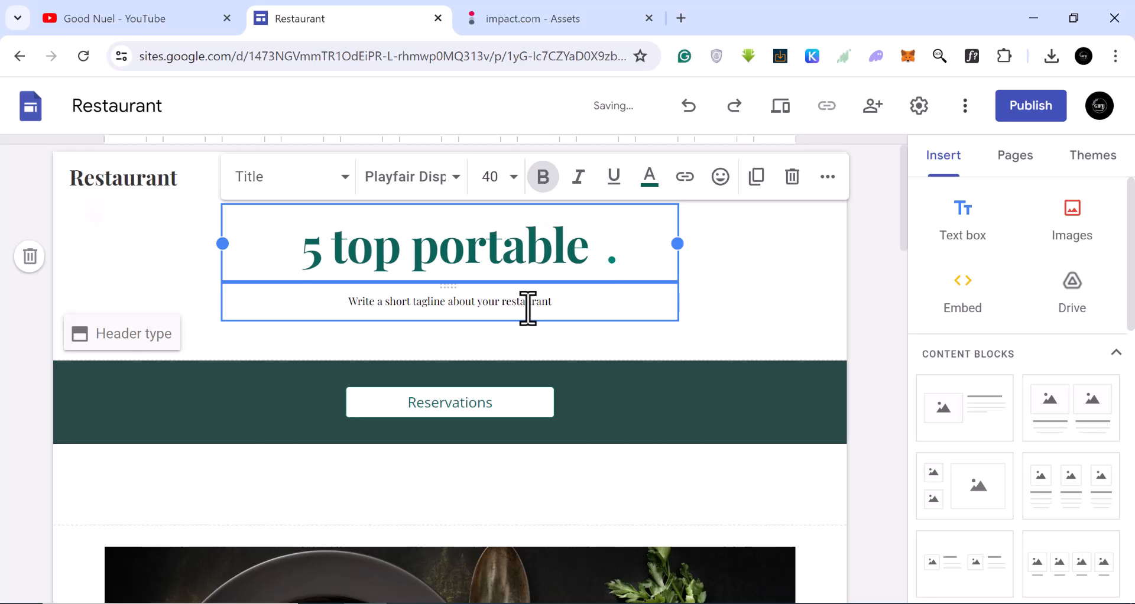
type("Power ")
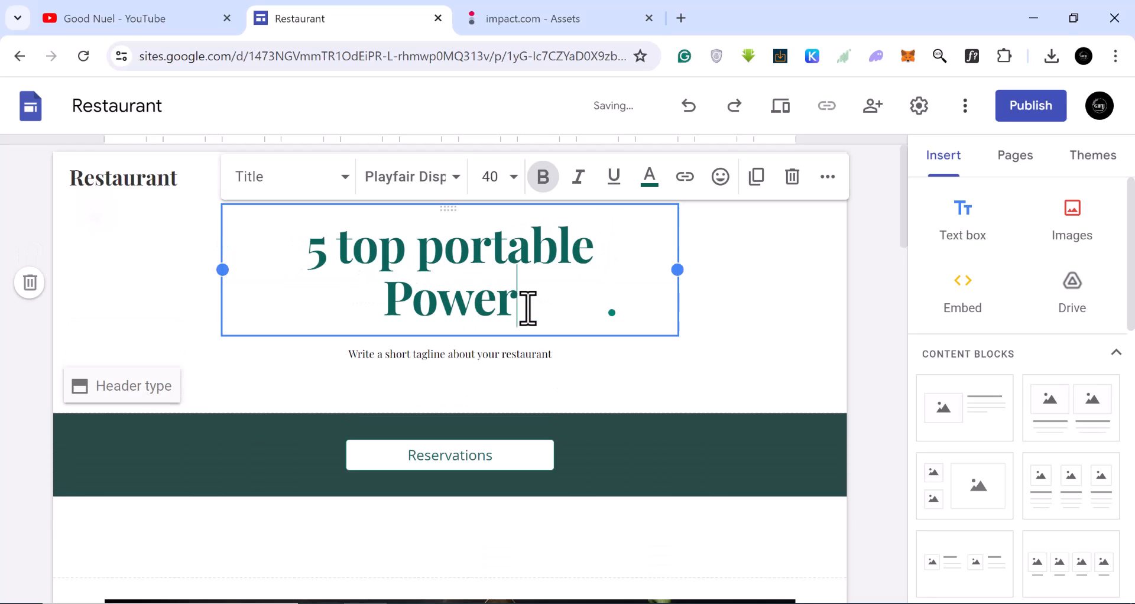
type("Station E")
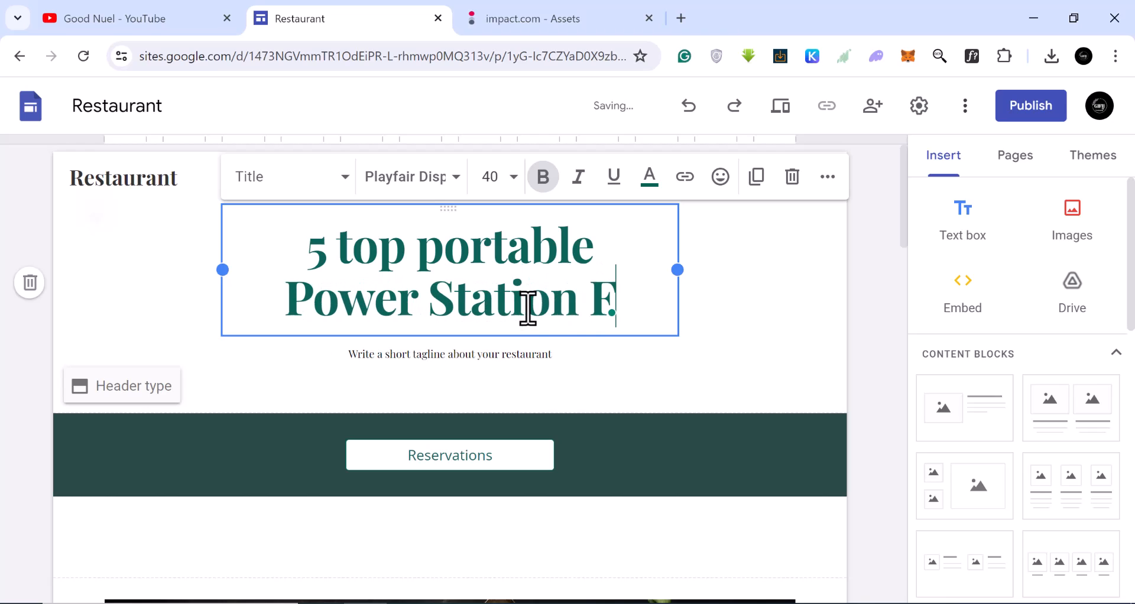
key("BackSpace")
type("For ca")
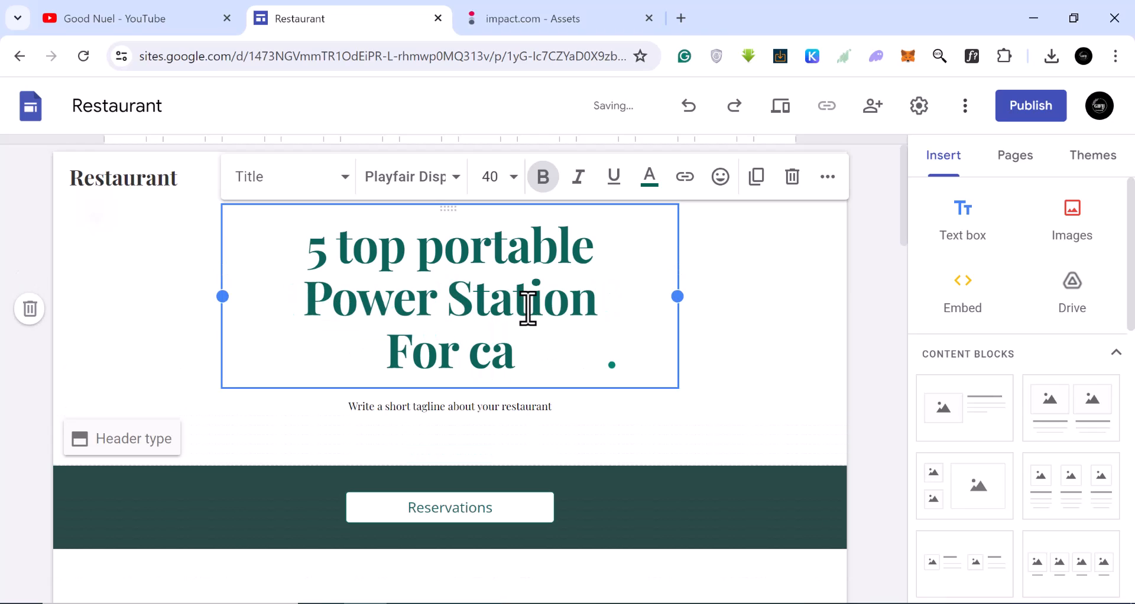
key("BackSpace")
key("BackSpace")
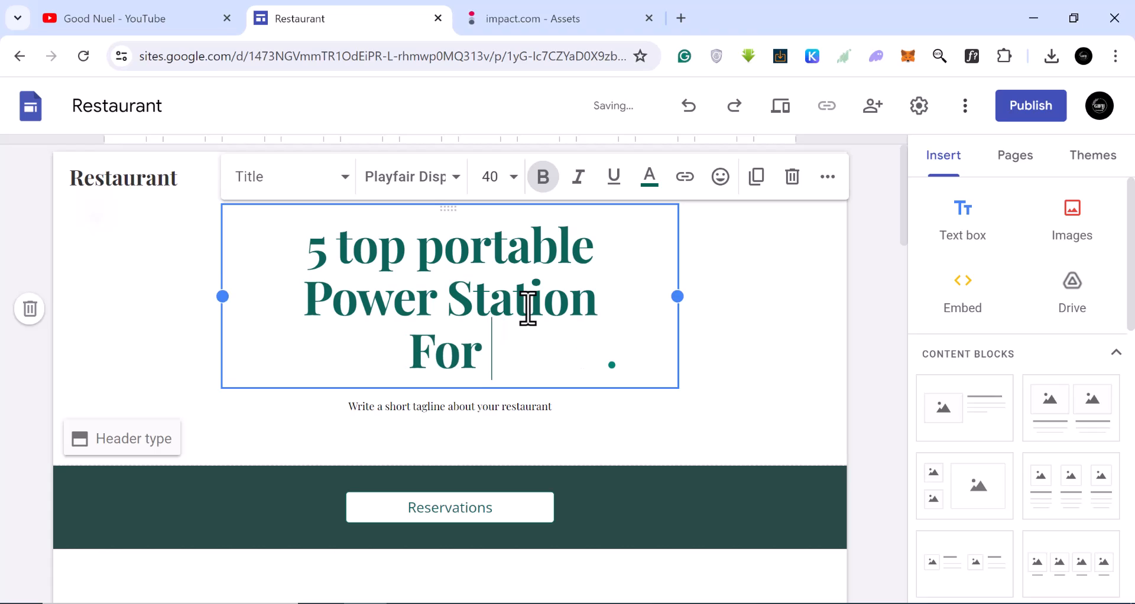
type("C")
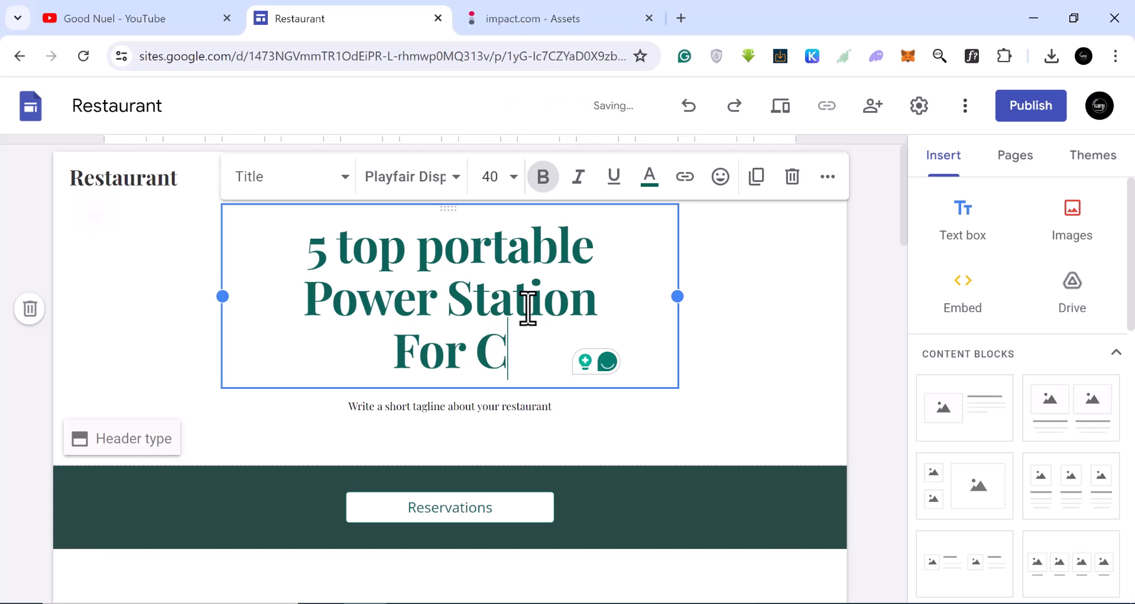
type("amping")
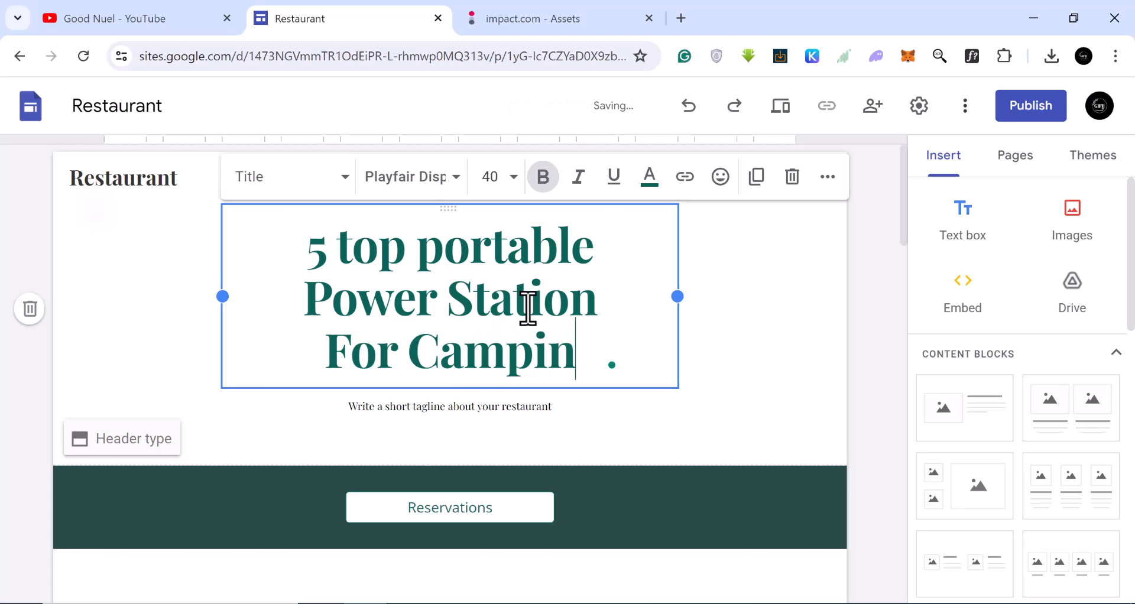
type(".")
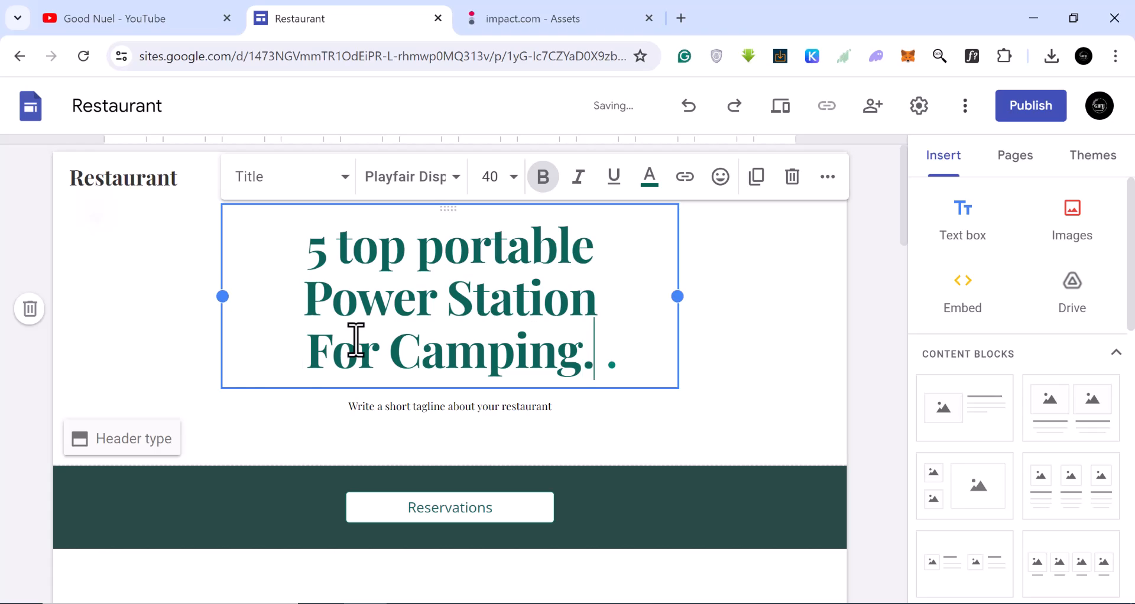
Capitalize "Top" and "Portable" in the title and accept the spelling correction to "Stations for".
left_click(347, 255)
key("BackSpace")
type("t")
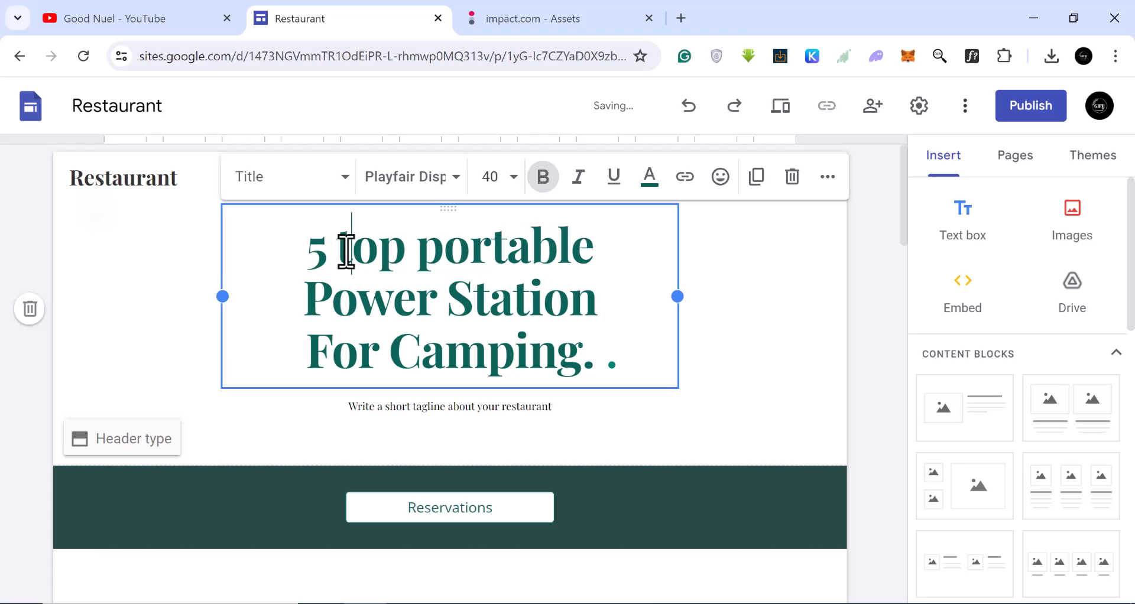
key("BackSpace")
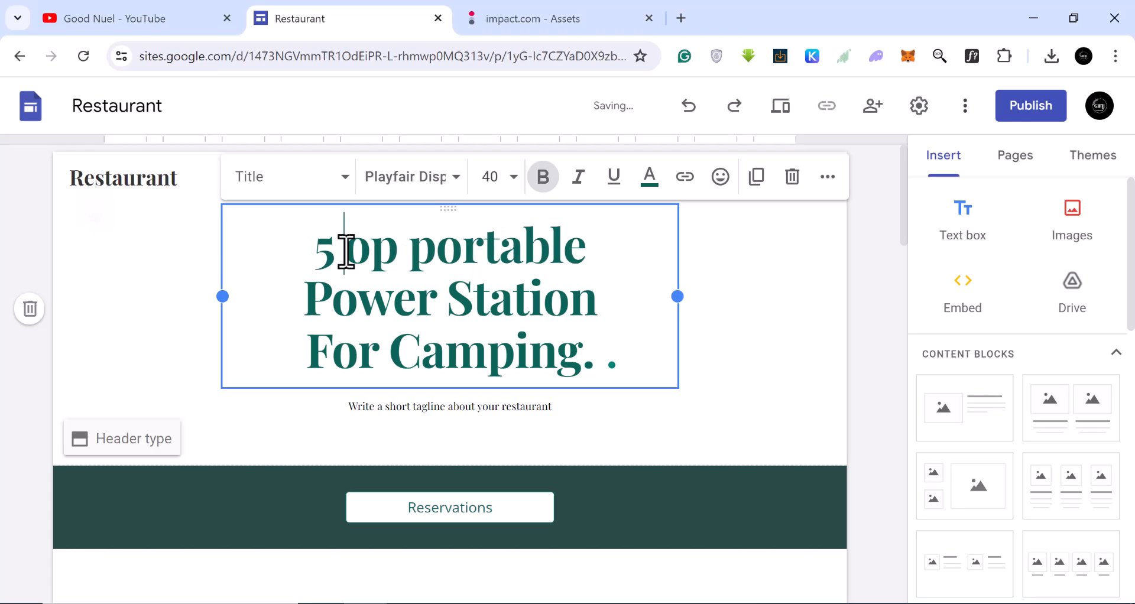
type("T")
left_click(452, 254)
key("BackSpace")
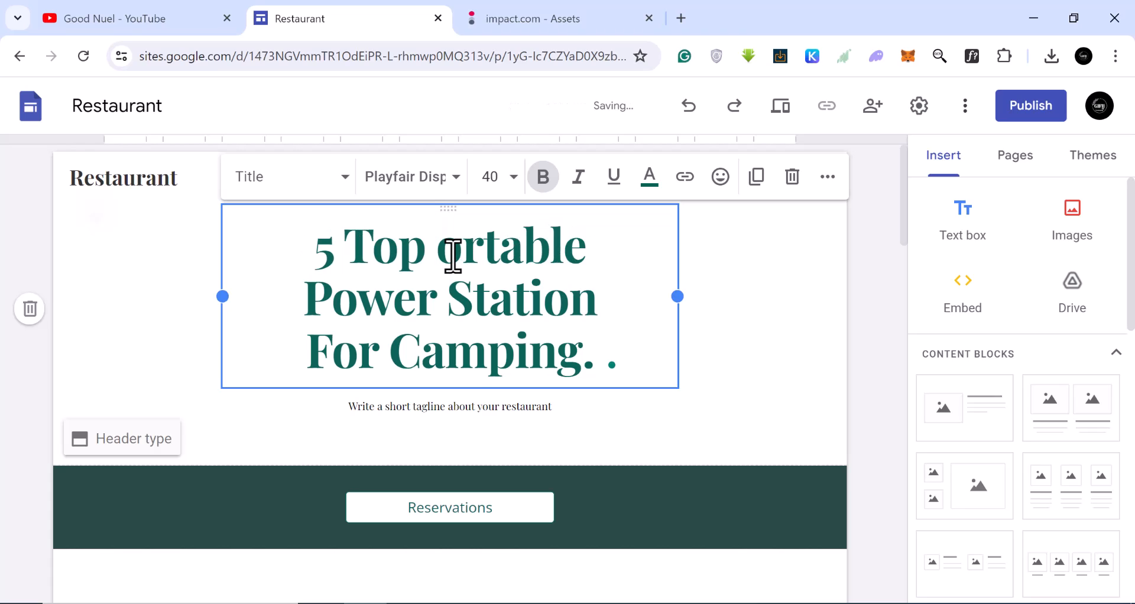
type("P")
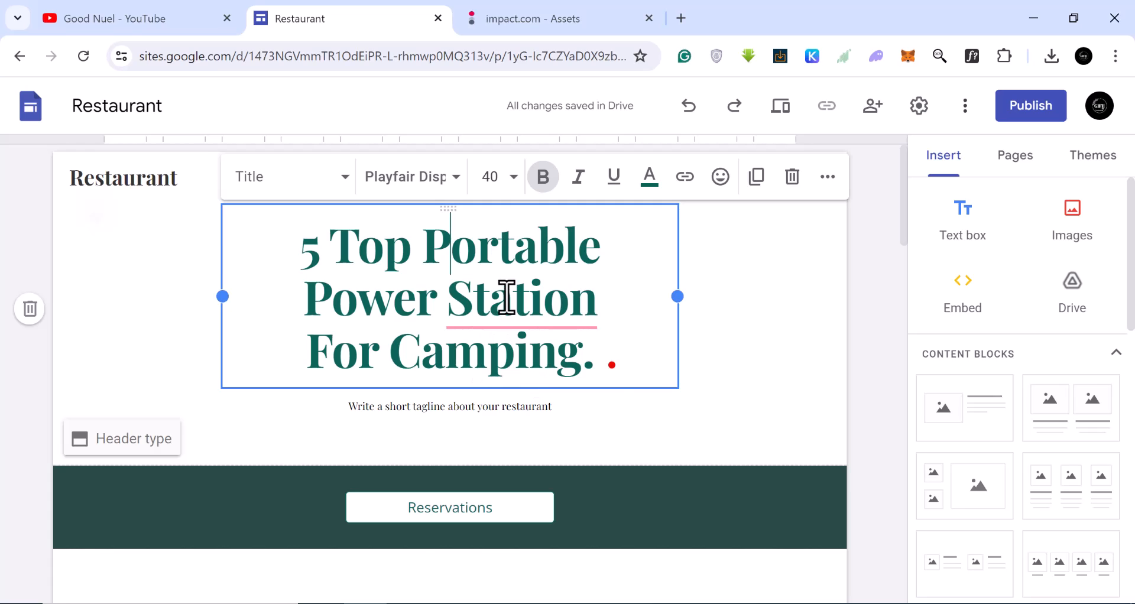
mouse_move(507, 302)
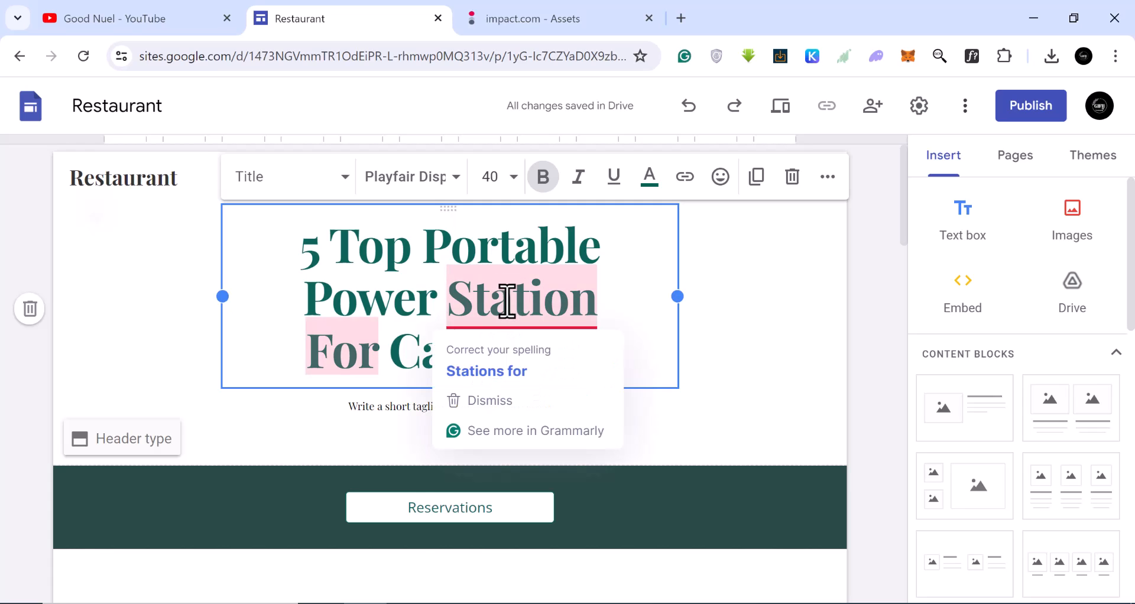
left_click(504, 371)
Replace the tagline under the title with "BEST POWER SUPPLY AND ENVIROMENTAL FRIENDLY".
left_click(395, 406)
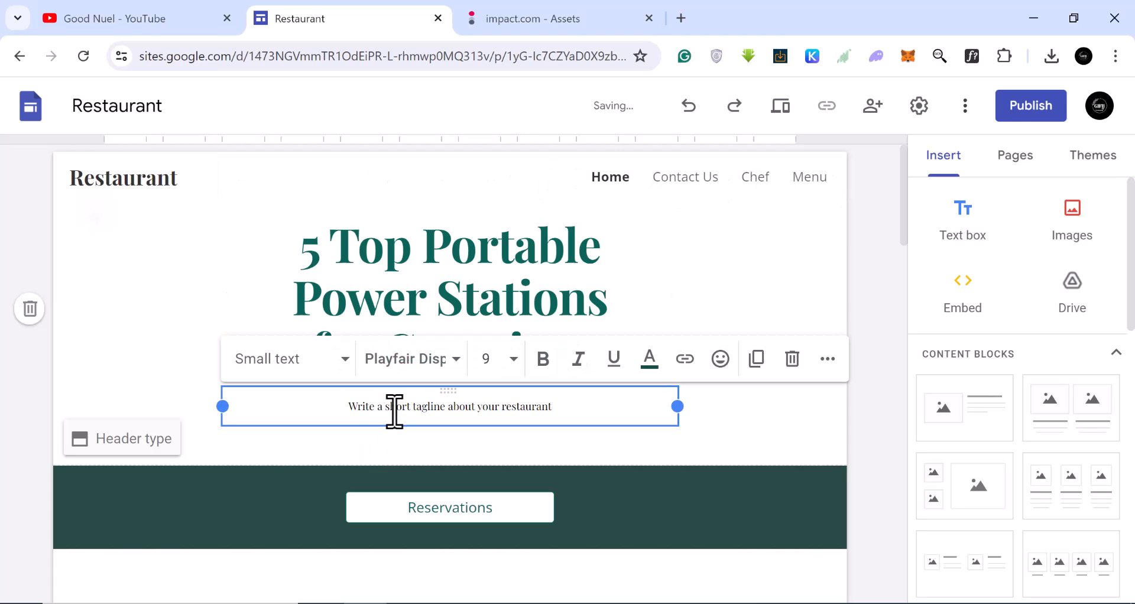
triple_click(395, 409)
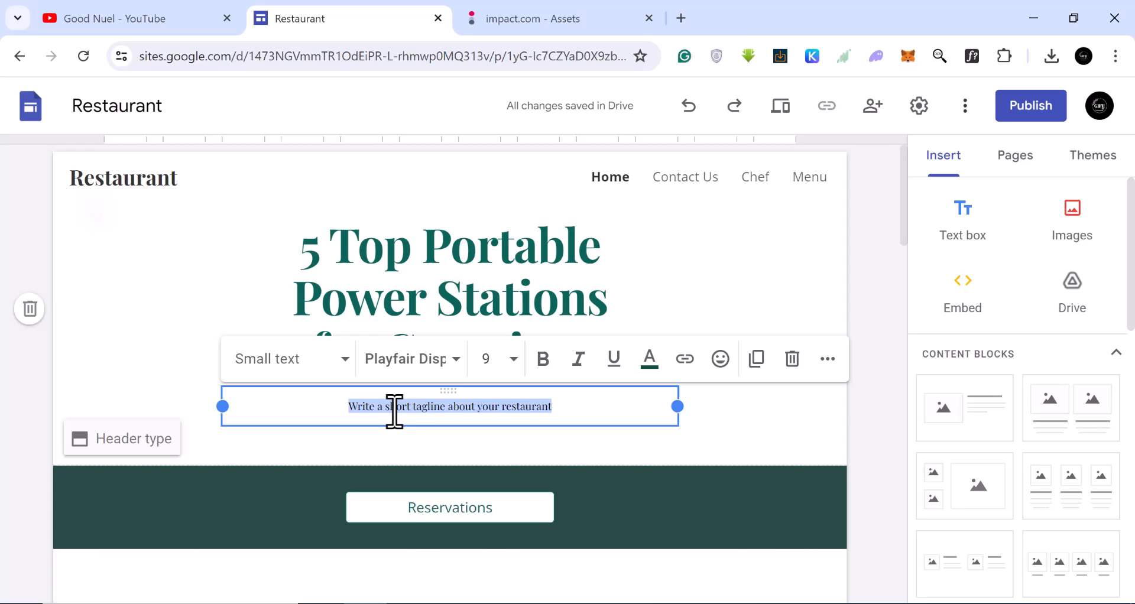
type("b")
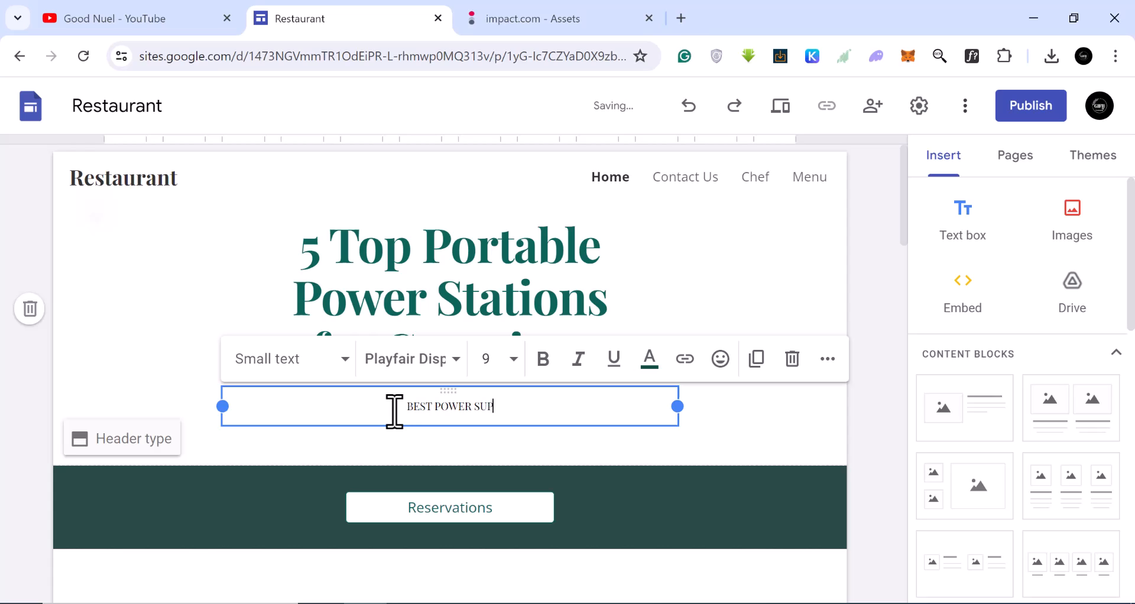
type("AND ENVIROME")
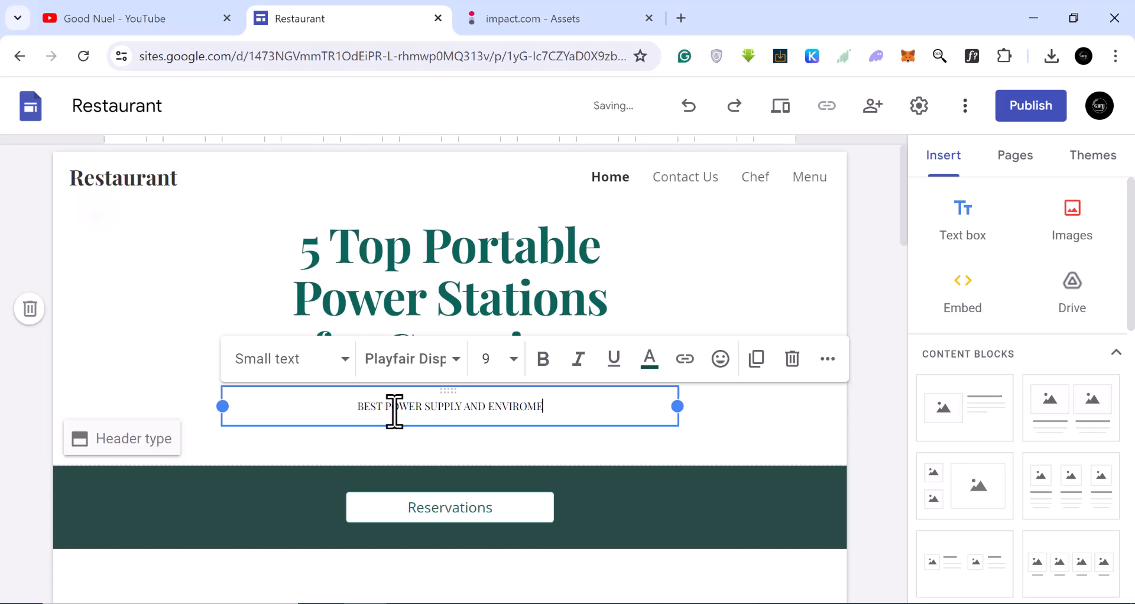
type("NTAL")
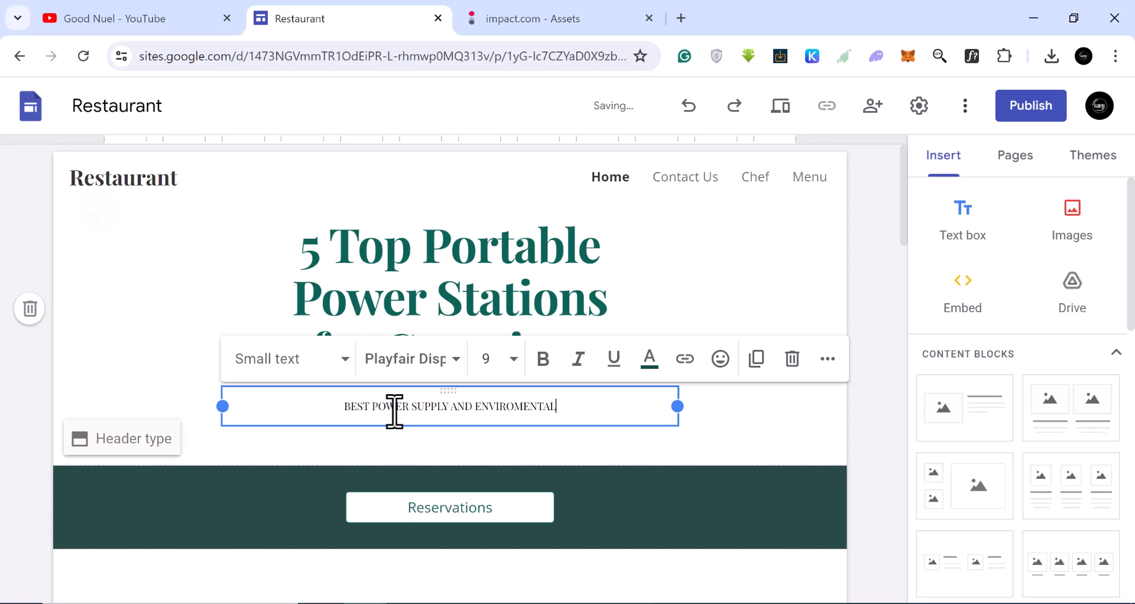
type("LY")
key("BackSpace")
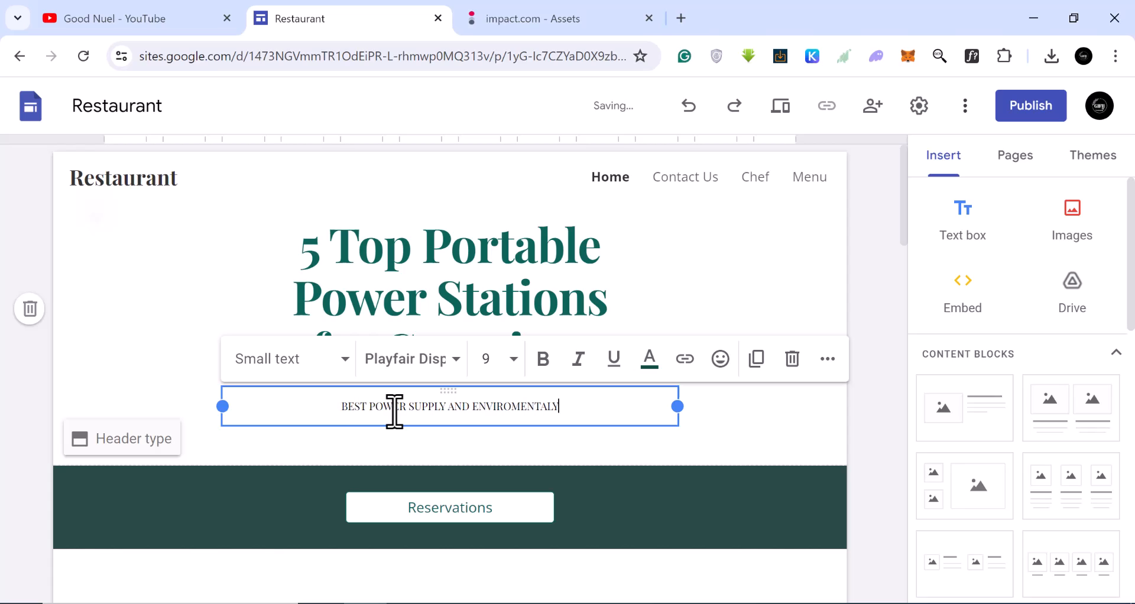
key("BackSpace")
type("F")
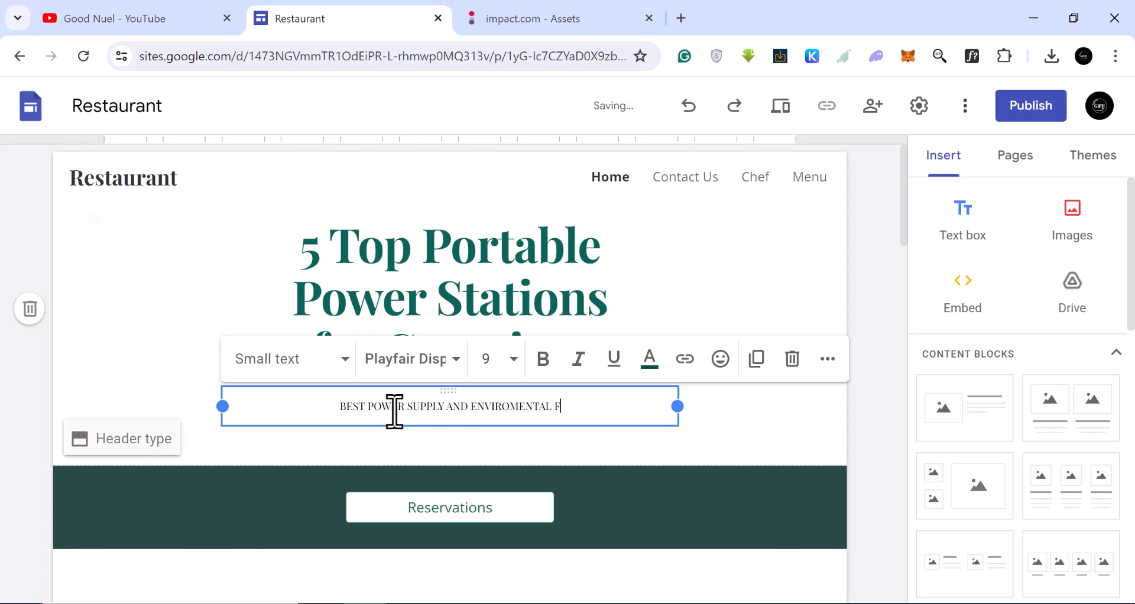
type("RIENDLY")
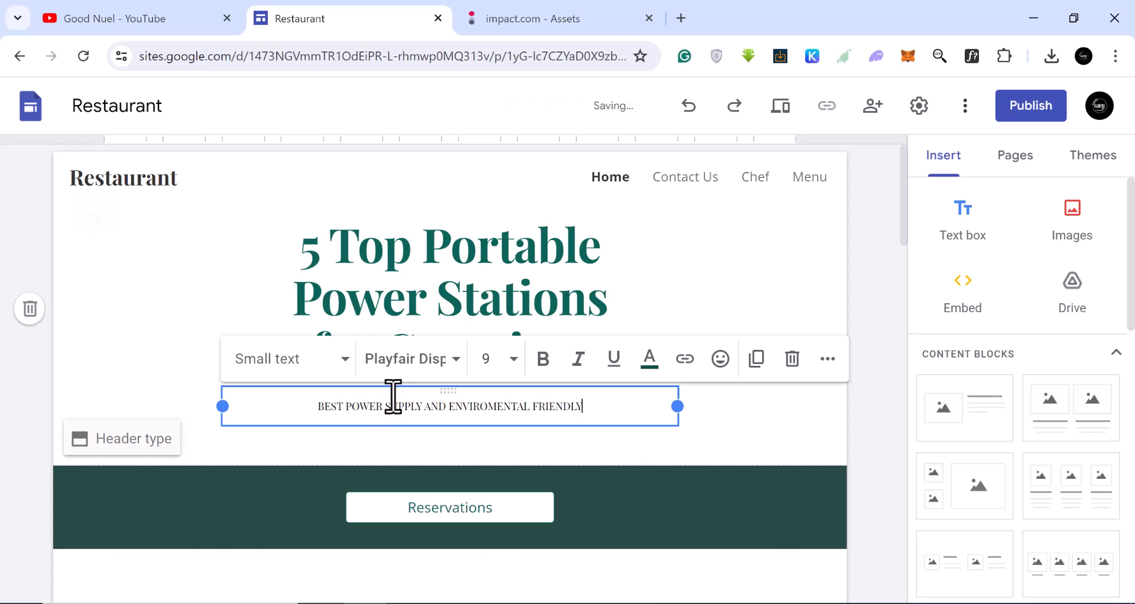
Delete the Reservations button and undo the deletion.
scroll(461, 398, "down", 6)
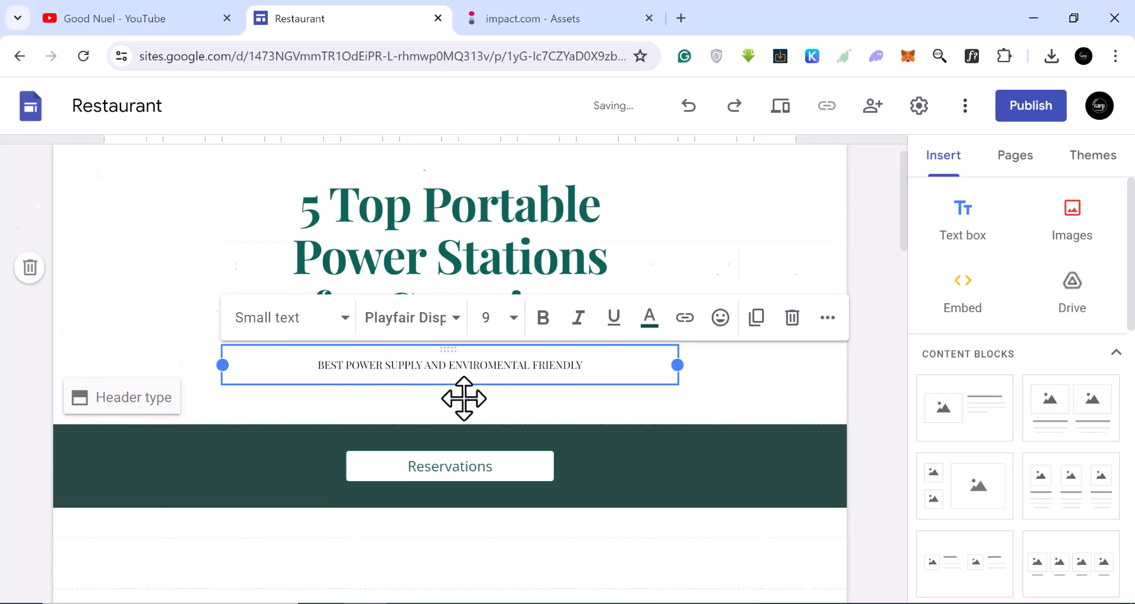
scroll(447, 272, "up", 3)
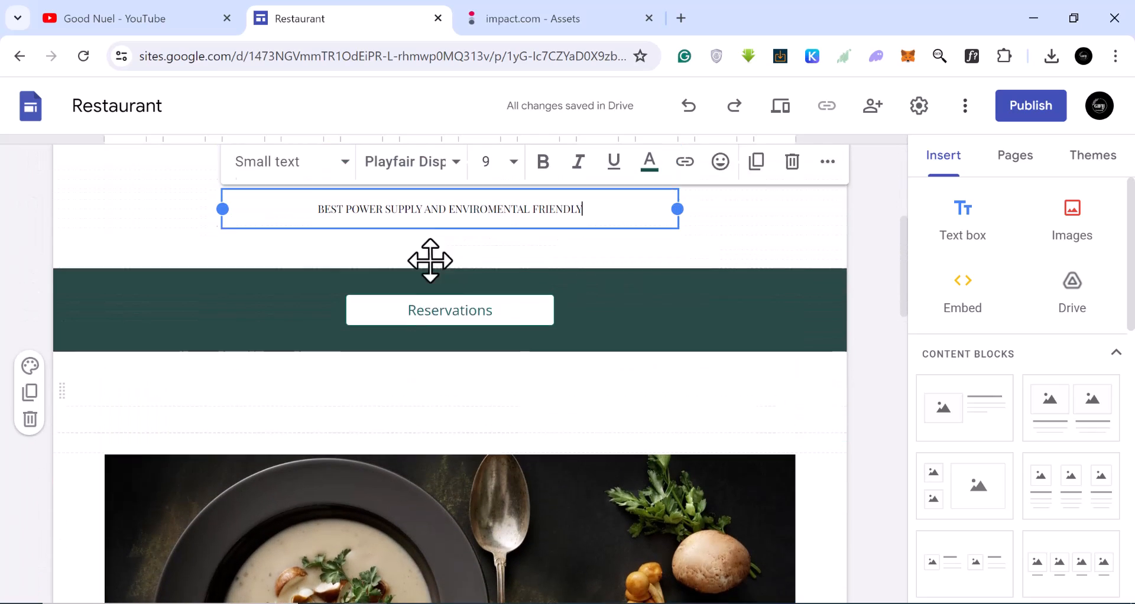
left_click(500, 333)
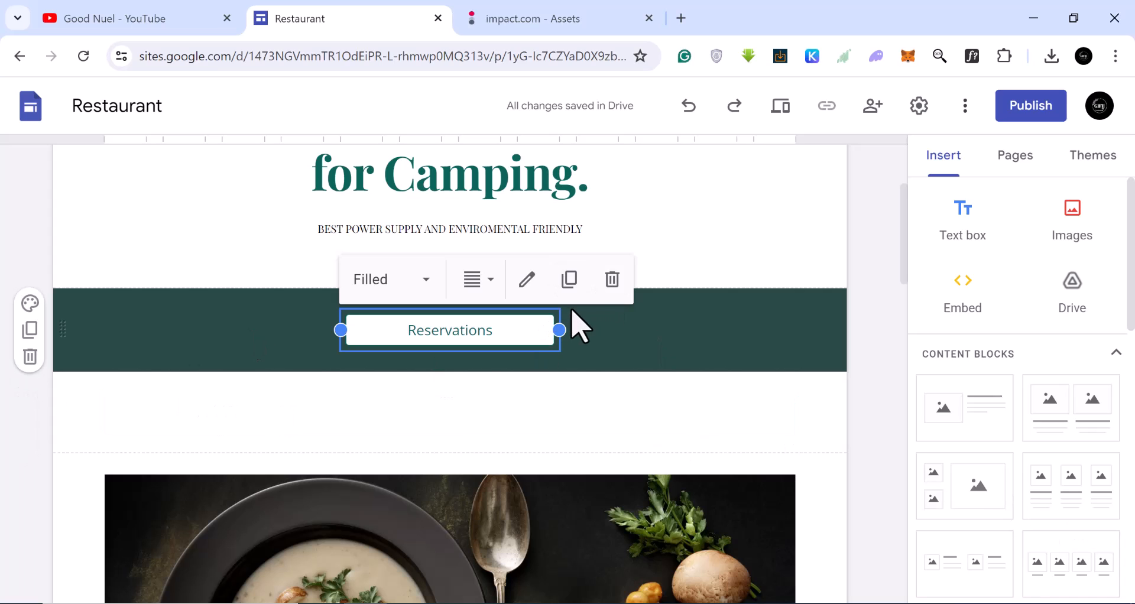
left_click(612, 279)
scroll(507, 414, "down", 3)
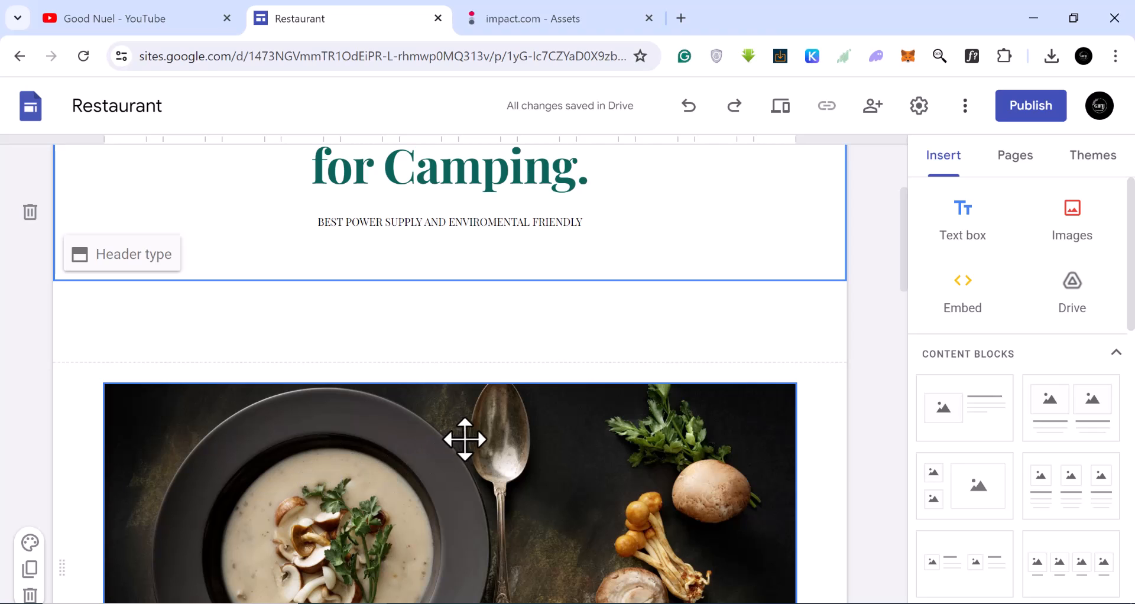
left_click(687, 112)
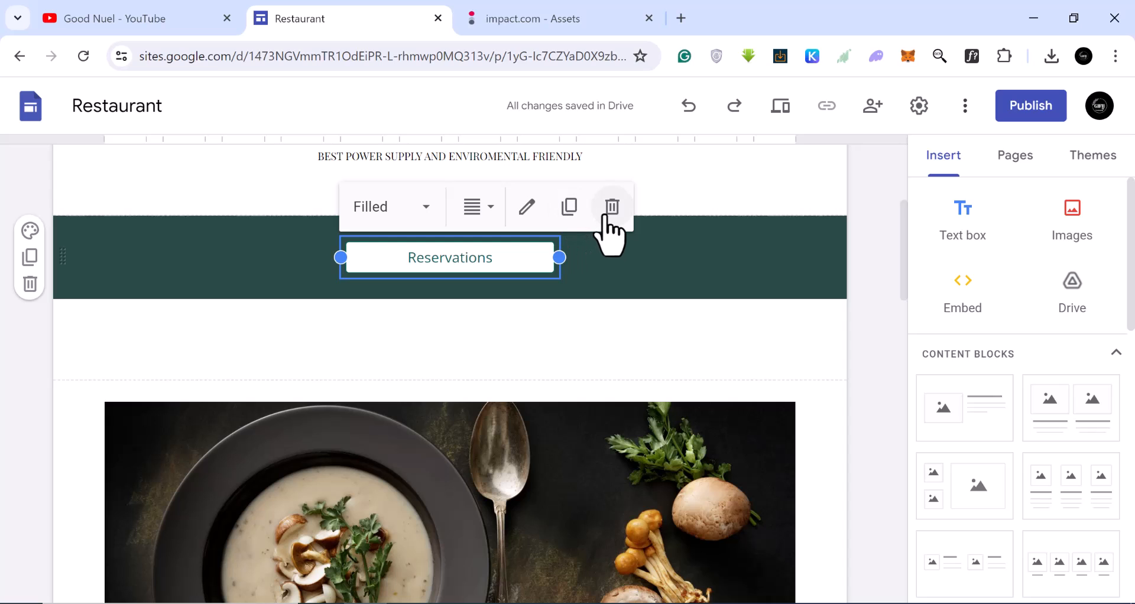
Delete the Reservations button from the header section.
left_click(603, 216)
scroll(628, 493, "down", 4)
scroll(402, 445, "up", 2)
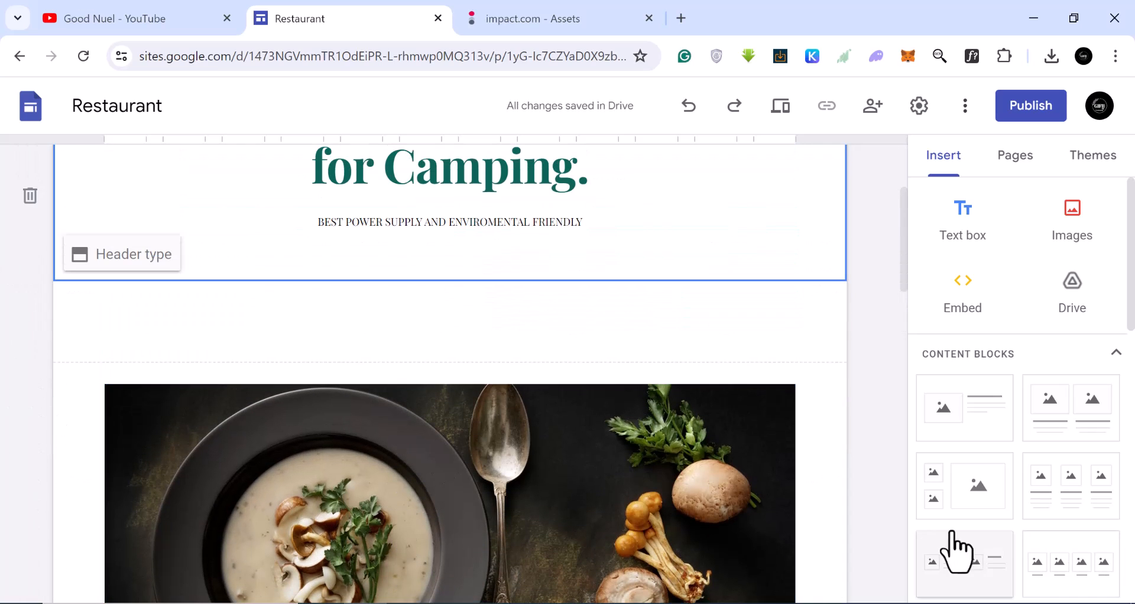
scroll(1090, 469, "down", 2)
scroll(1090, 452, "up", 1)
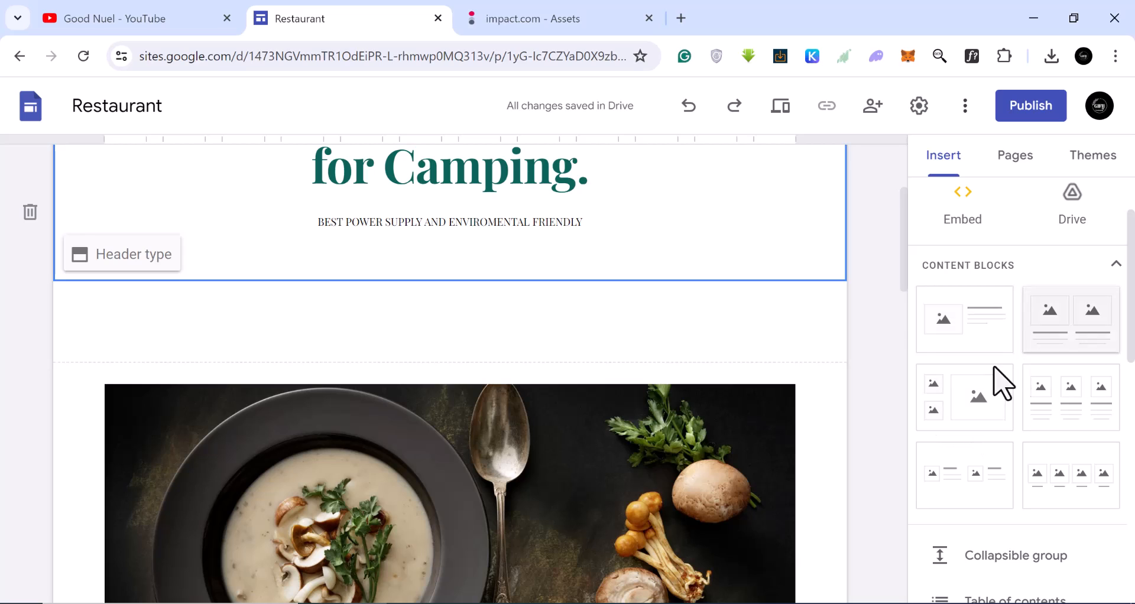
Insert a two-column content block with two images and text below the header.
scroll(1116, 343, "down", 4)
scroll(1082, 379, "down", 1)
scroll(1080, 355, "up", 2)
scroll(1083, 351, "down", 3)
scroll(1082, 354, "up", 3)
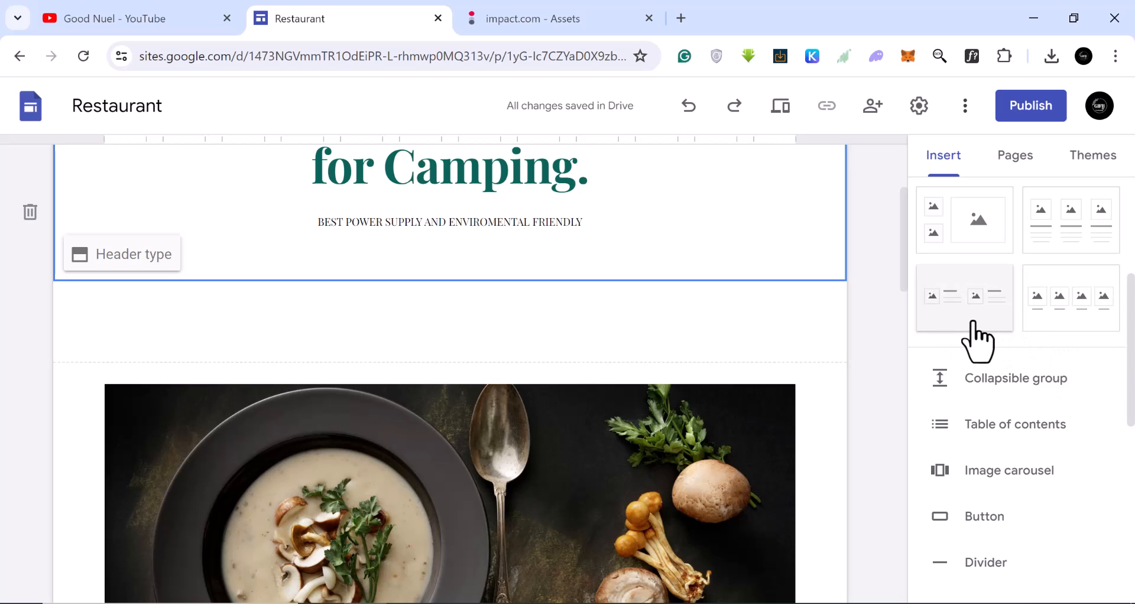
scroll(975, 346, "down", 5)
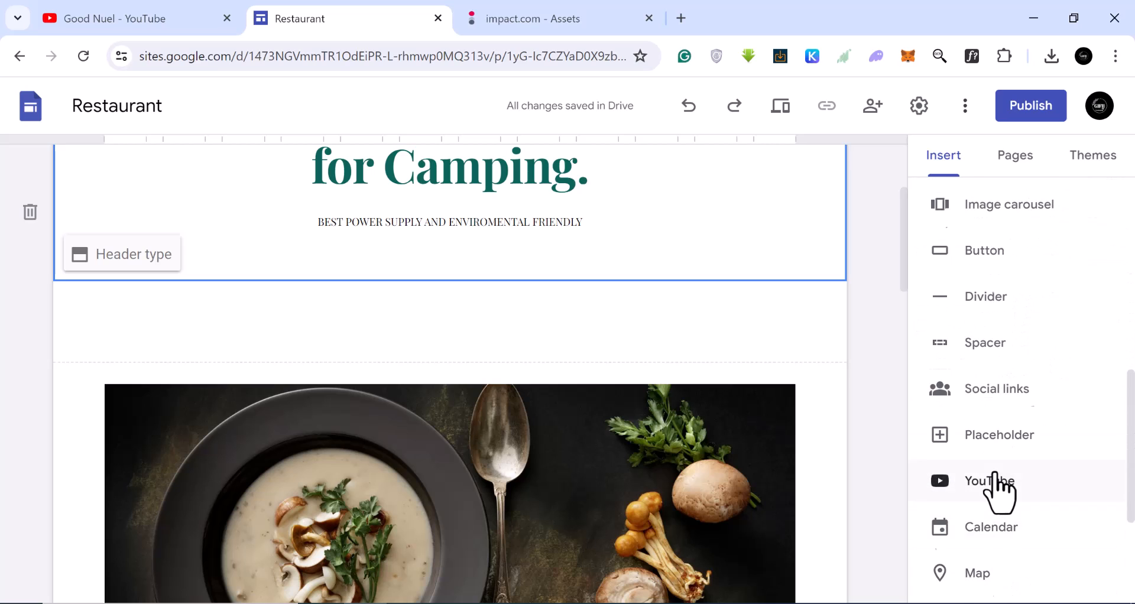
scroll(1003, 485, "up", 1)
scroll(1000, 485, "up", 10)
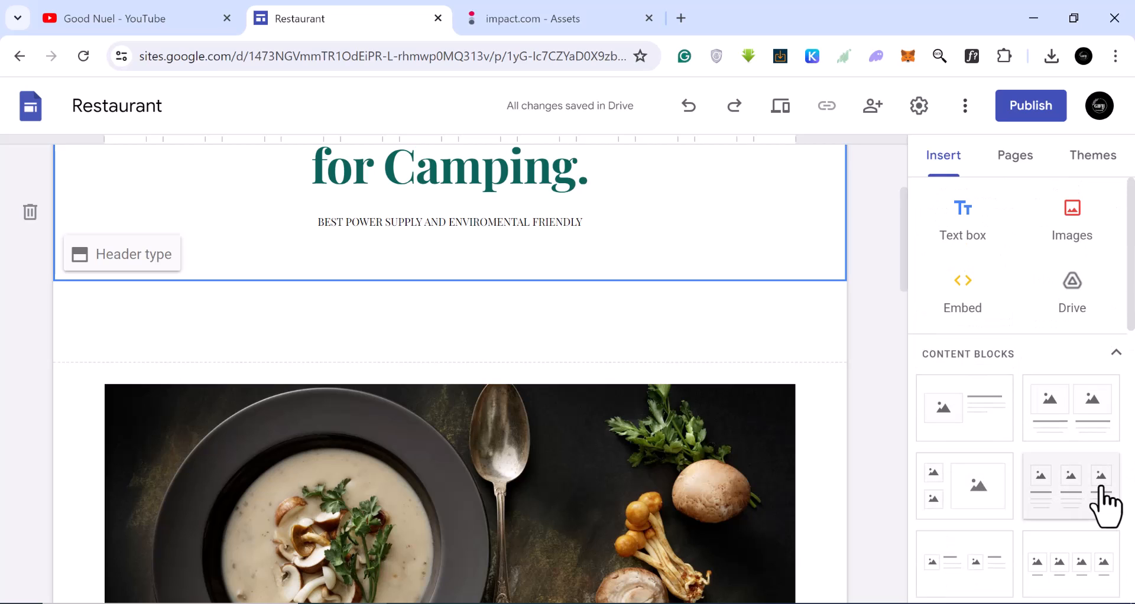
left_click(1104, 431)
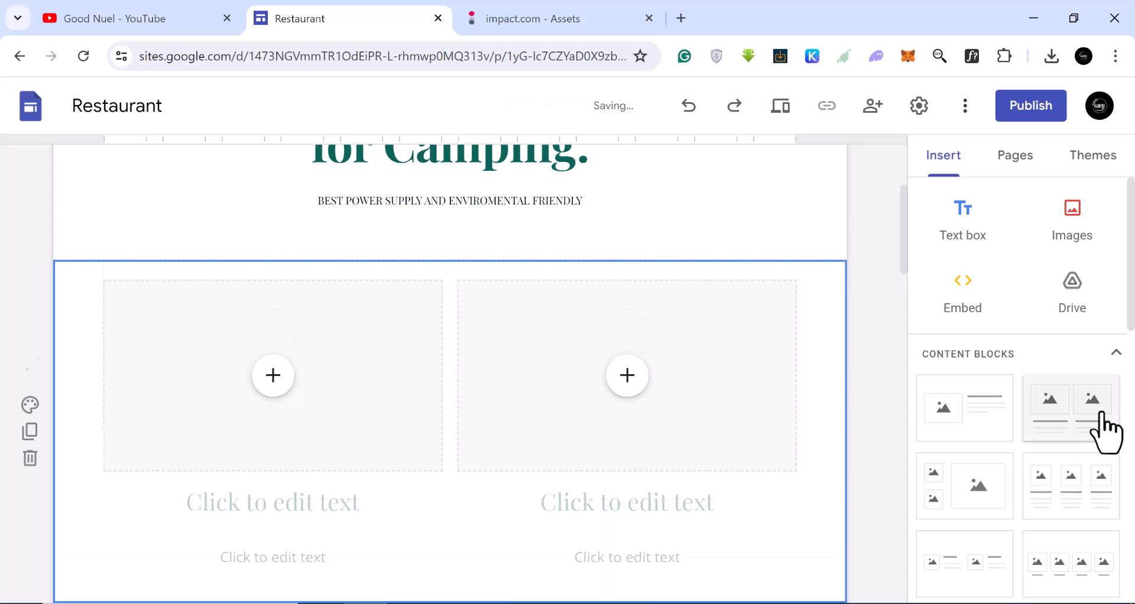
Upload the AC50S image from Downloads into the block's first image placeholder.
scroll(724, 381, "down", 1)
scroll(709, 388, "up", 1)
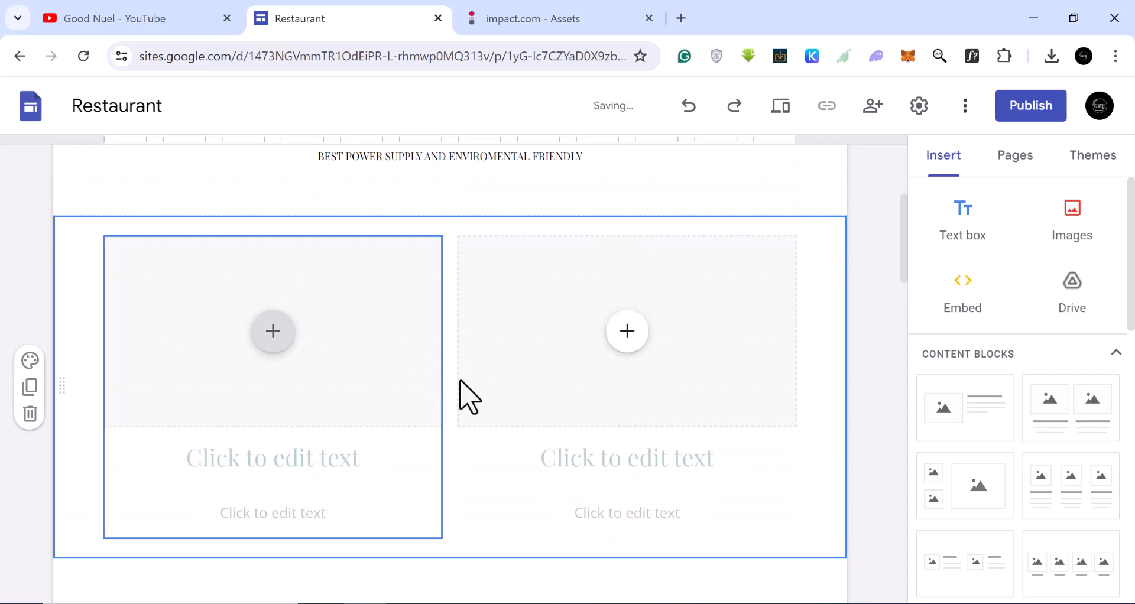
left_click(271, 339)
left_click(271, 341)
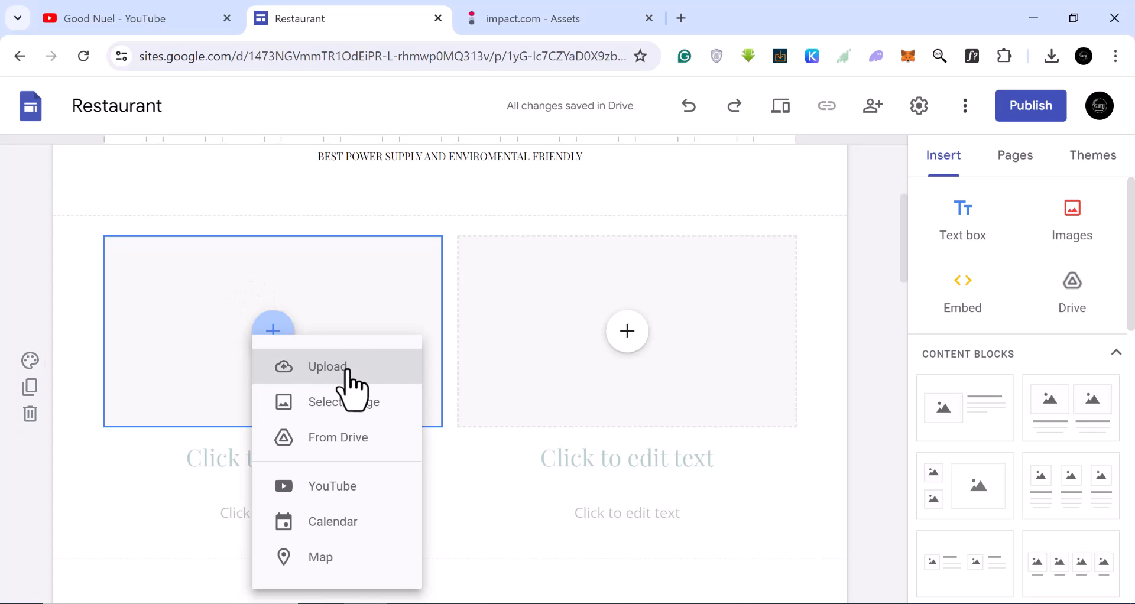
left_click(327, 367)
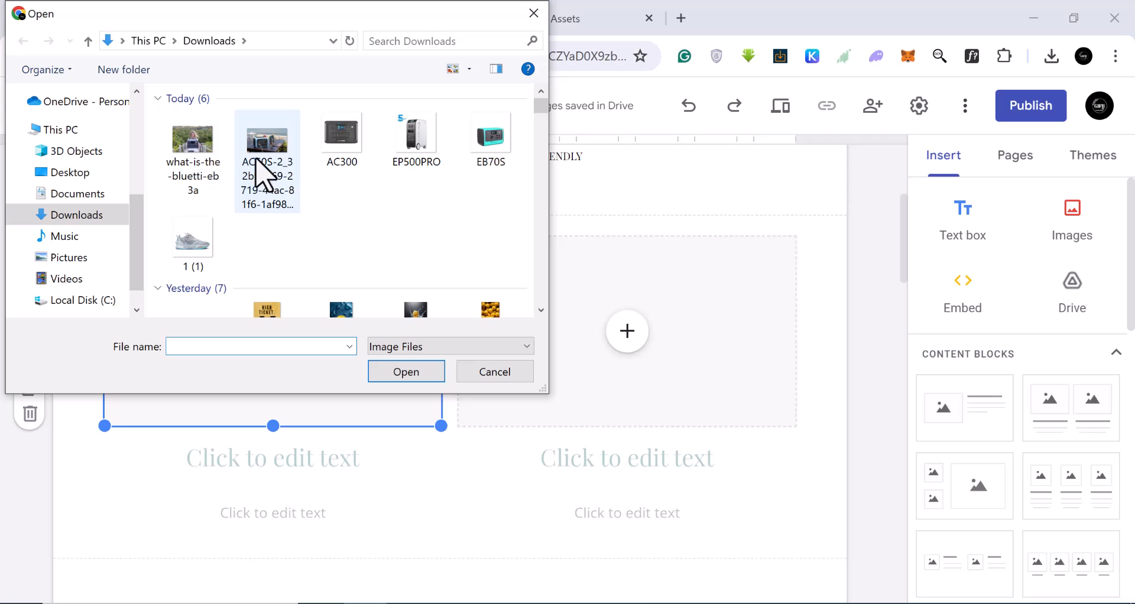
left_click(266, 146)
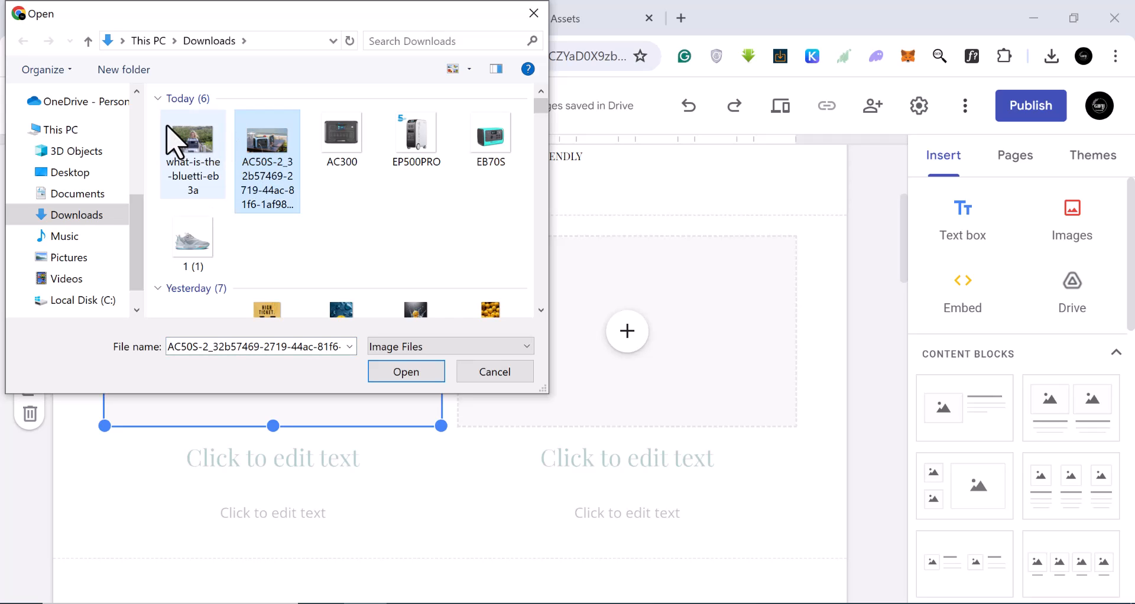
left_click(397, 373)
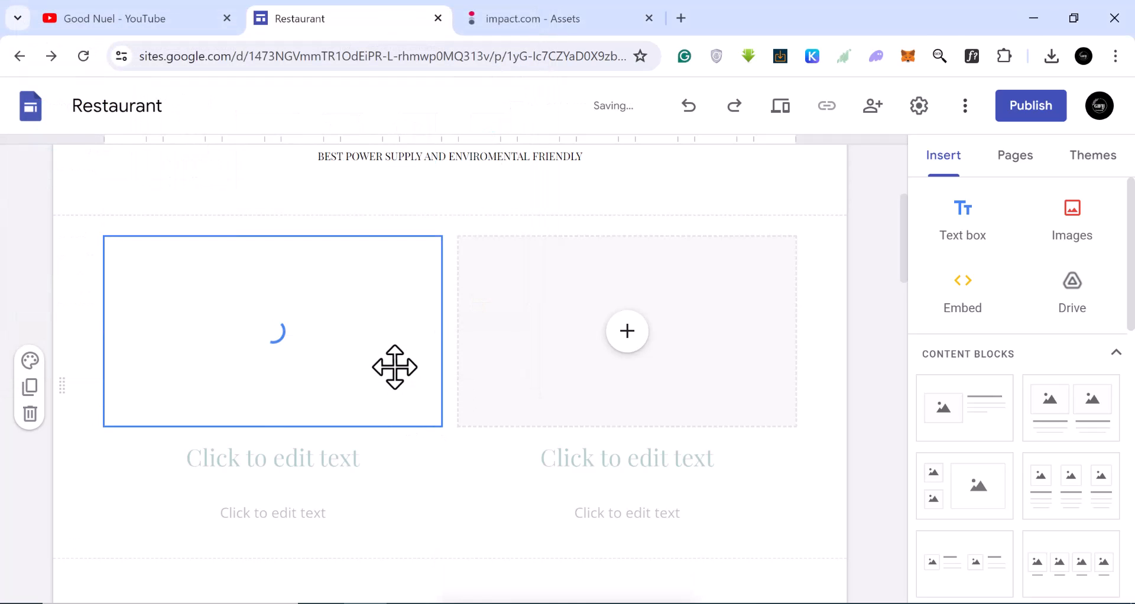
Upload the EB70S image from Downloads into the block's second image placeholder.
left_click(627, 335)
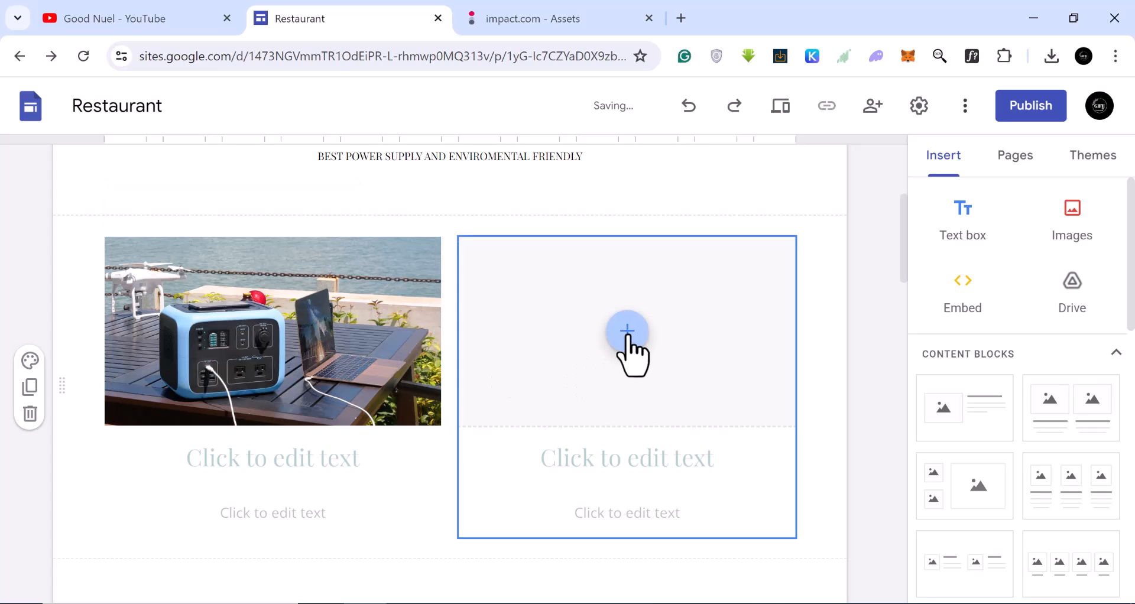
left_click(667, 362)
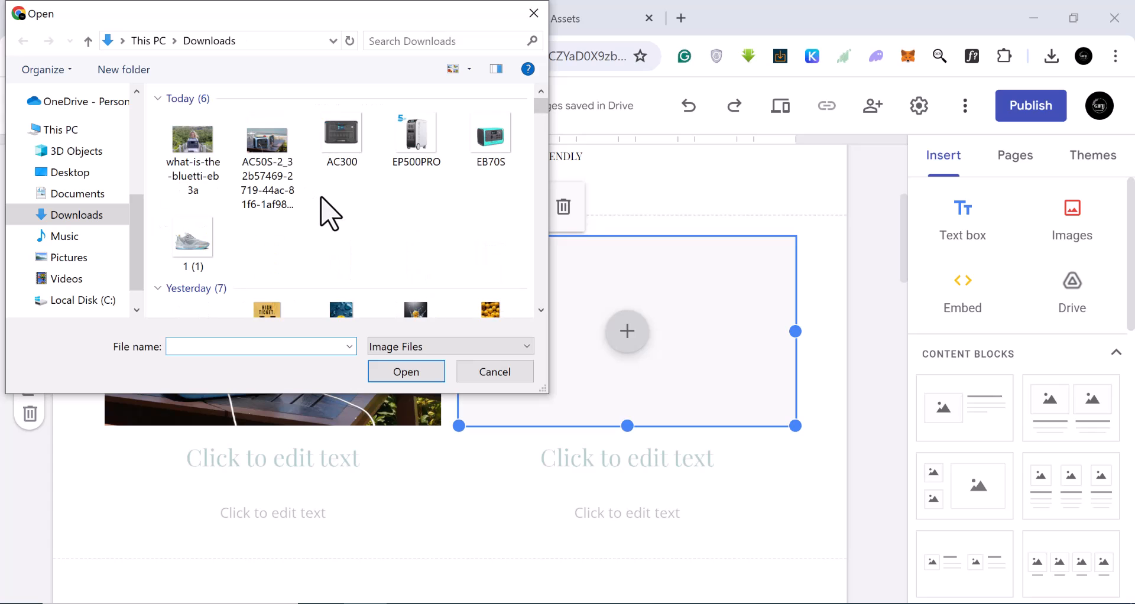
left_click(482, 148)
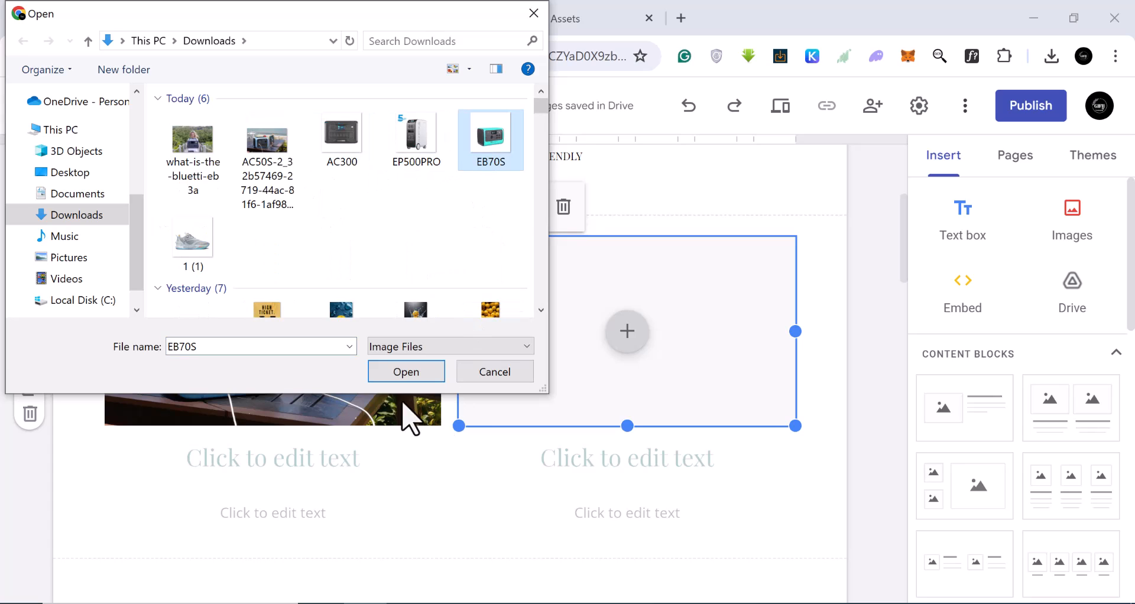
left_click(400, 373)
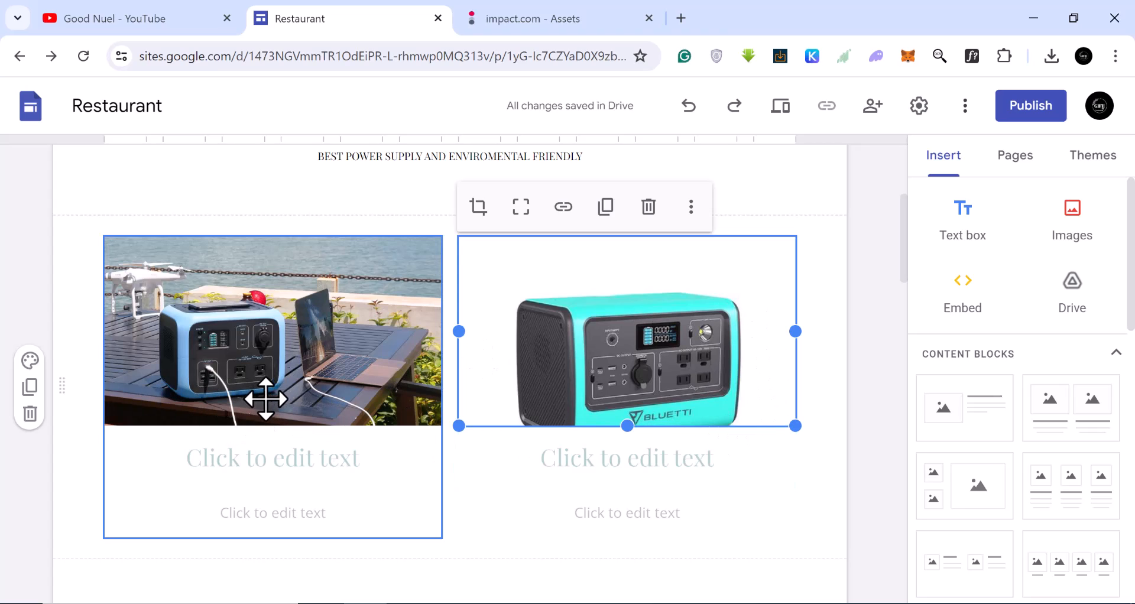
scroll(666, 411, "down", 2)
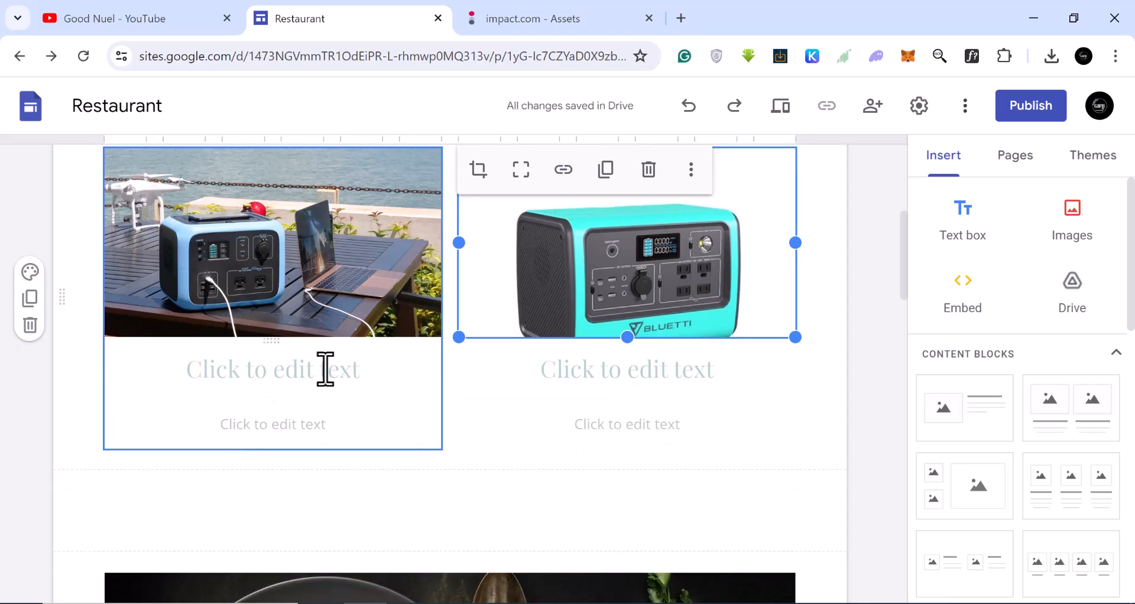
left_click(325, 377)
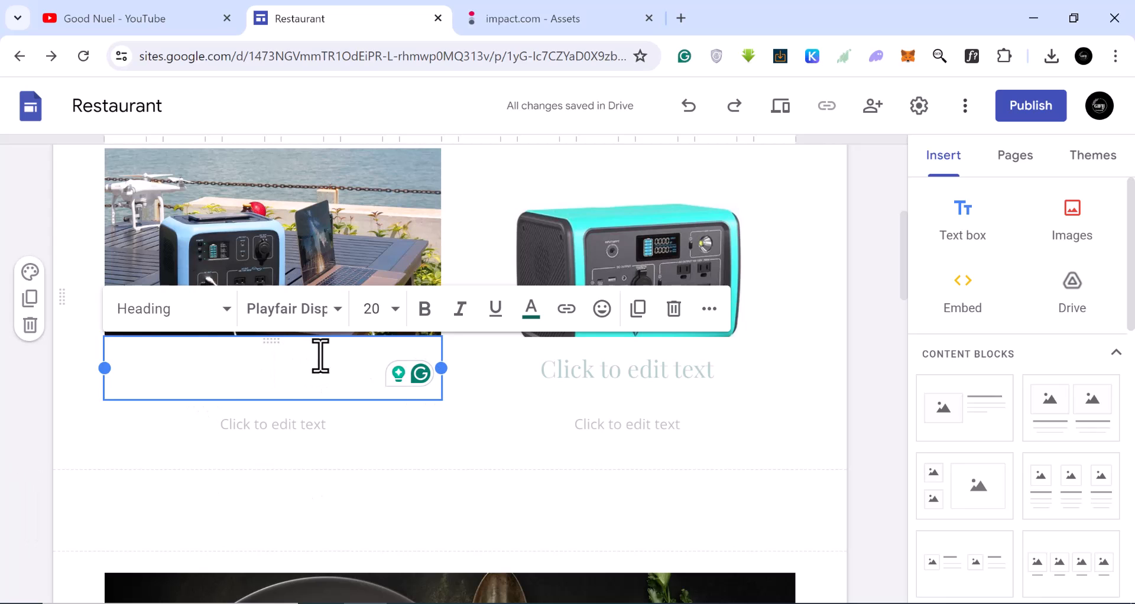
left_click(302, 435)
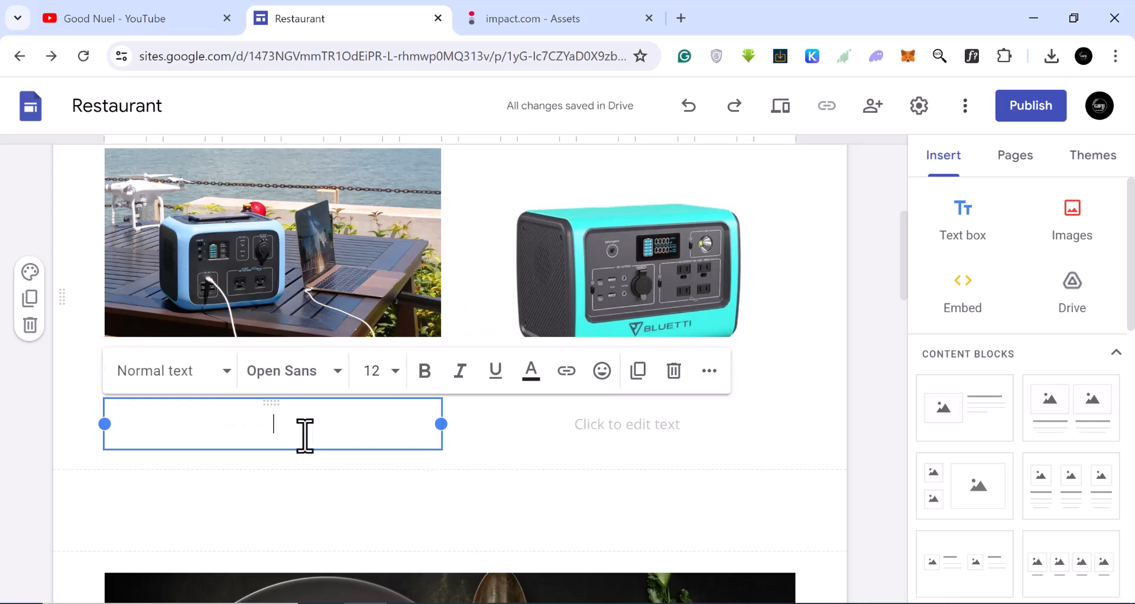
left_click(477, 464)
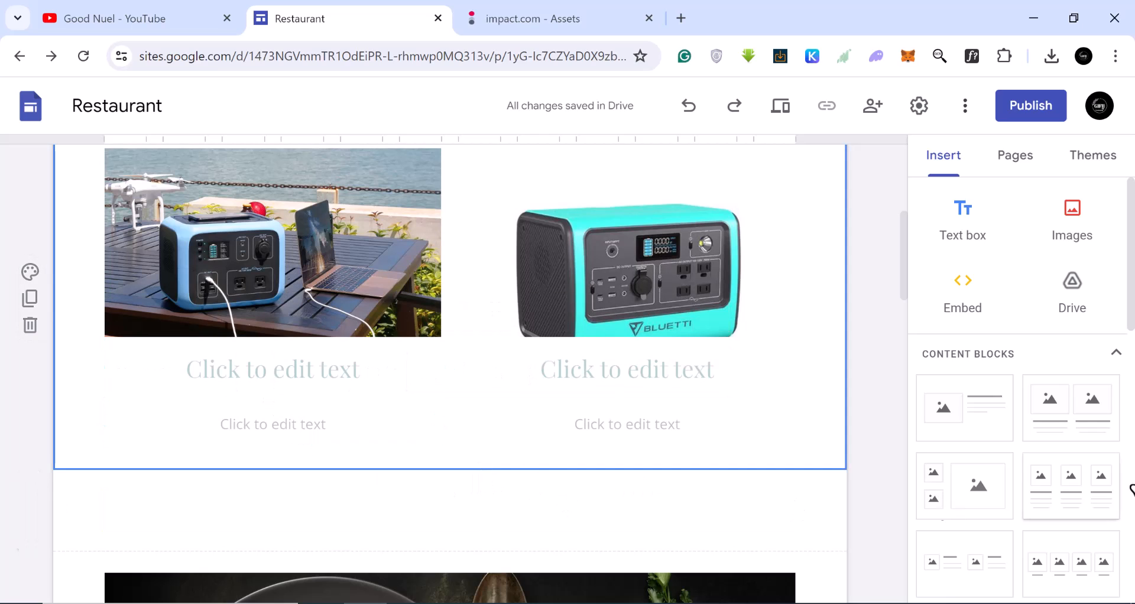
Insert a button named "See More on the official Site" linking to the pasted Bluetti affiliate link.
scroll(1065, 458, "down", 5)
scroll(1068, 459, "down", 5)
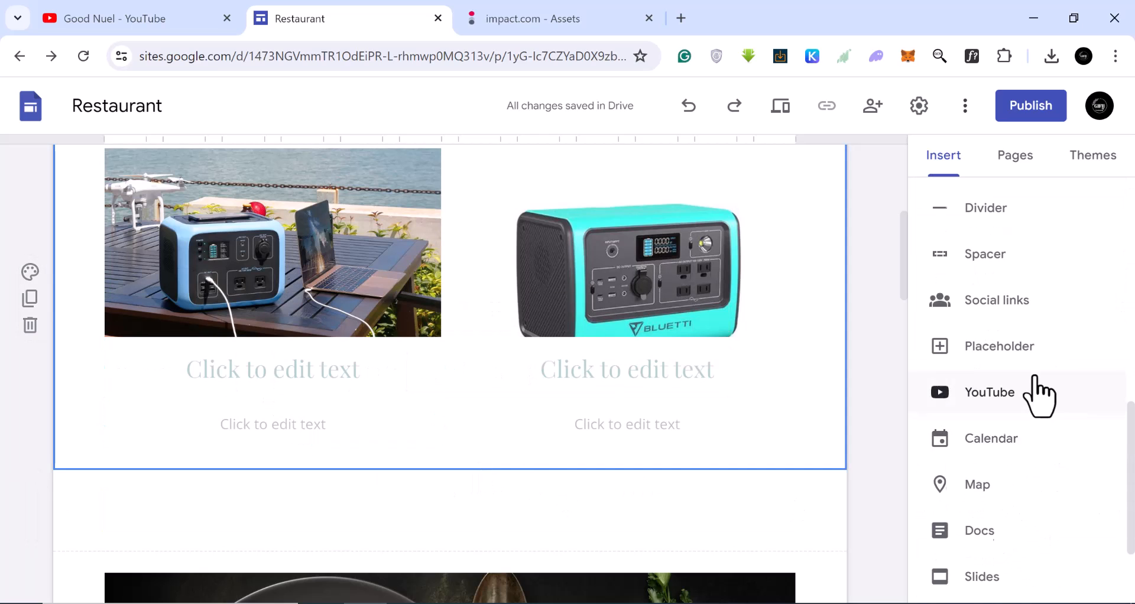
scroll(1023, 391, "up", 2)
left_click(994, 252)
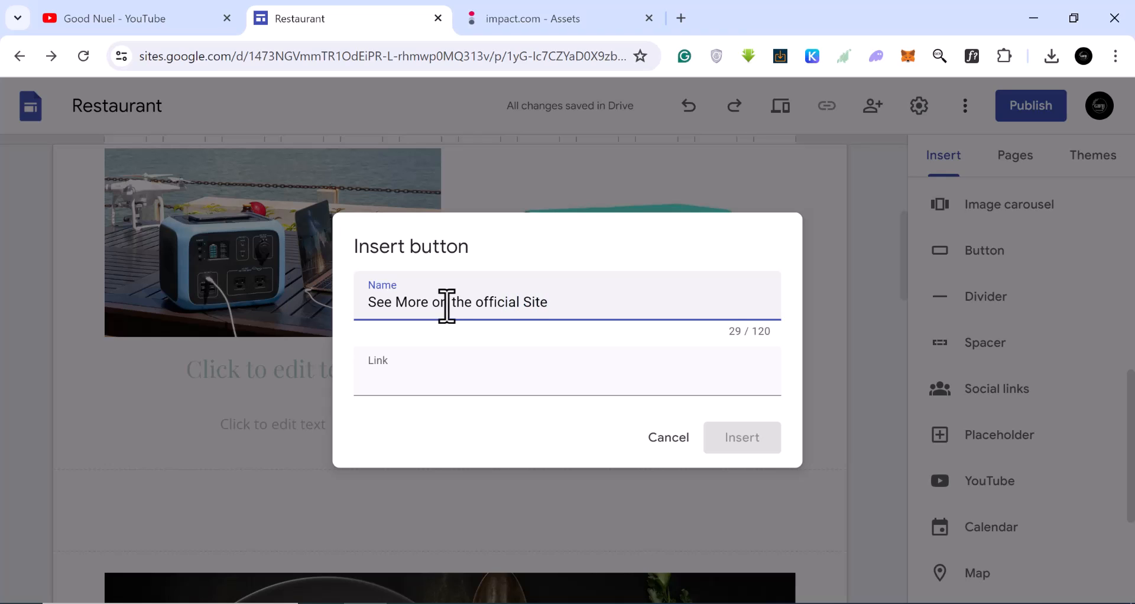
left_click(400, 380)
right_click(400, 380)
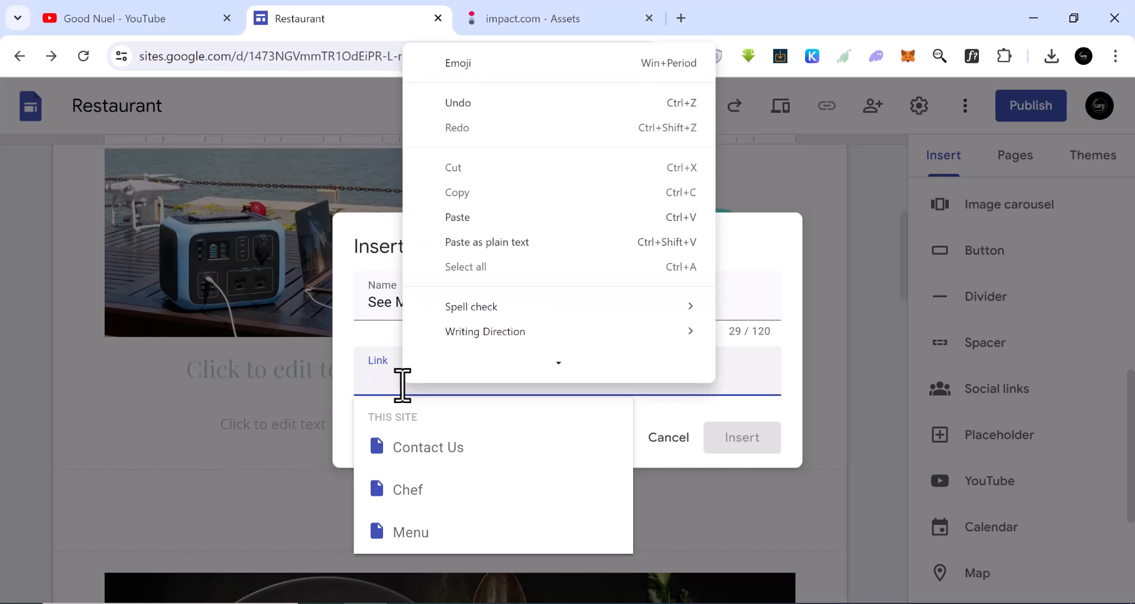
left_click(474, 219)
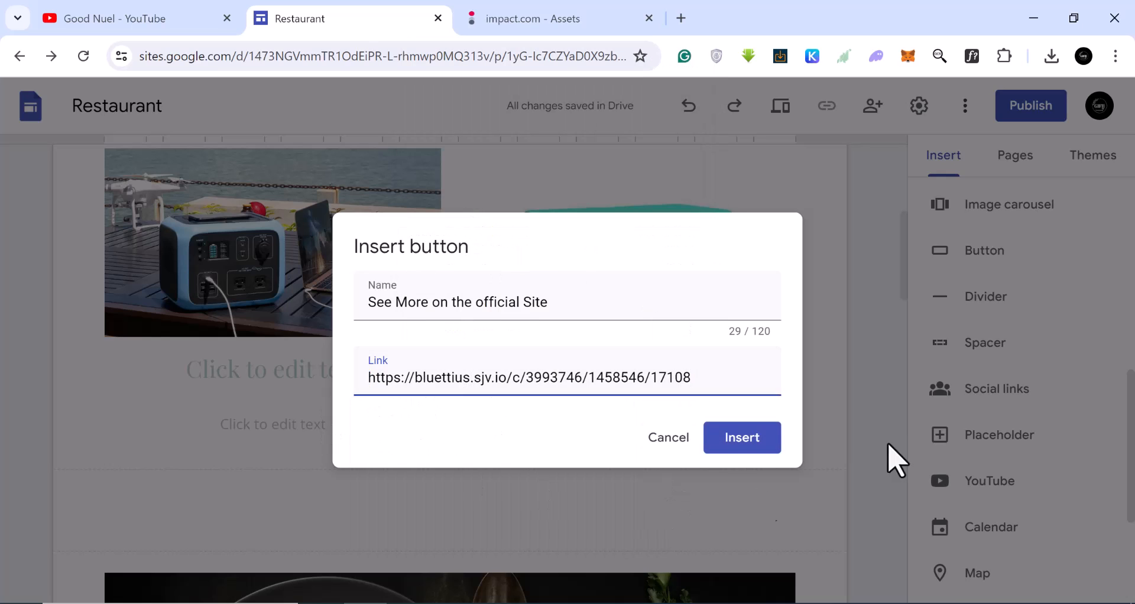
left_click(745, 440)
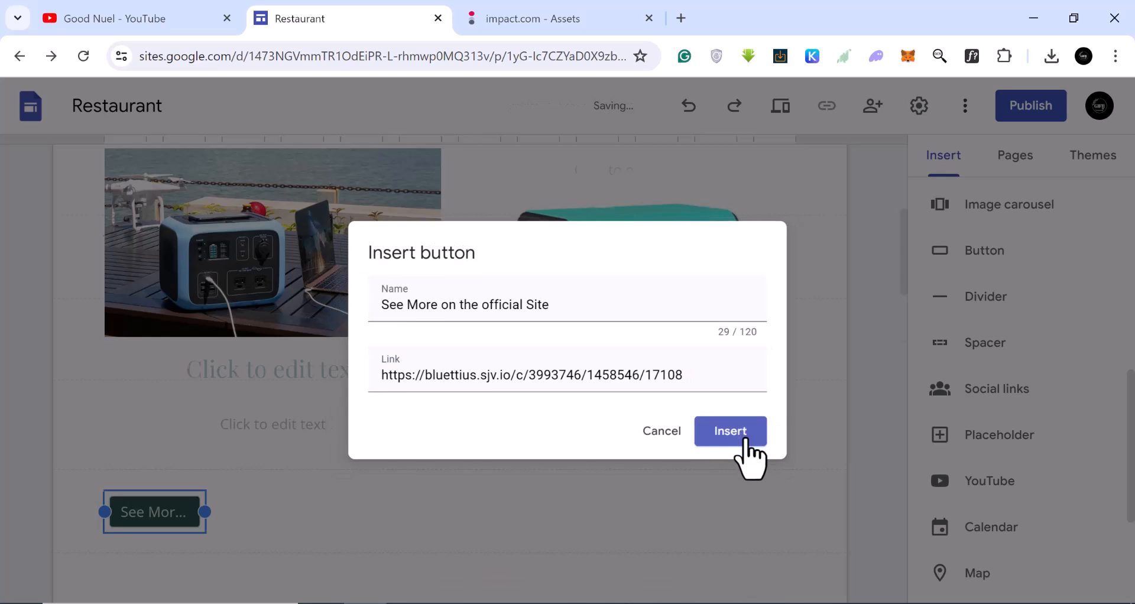
Stretch the new button to span the full width of its section.
scroll(194, 326, "up", 3)
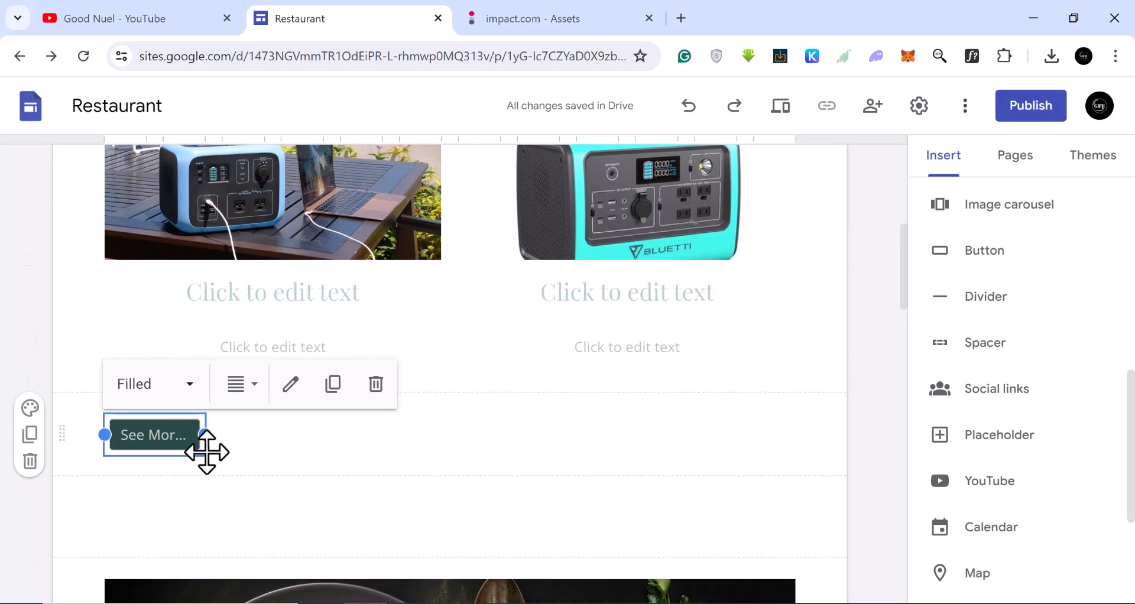
left_click_drag(205, 435, 829, 451)
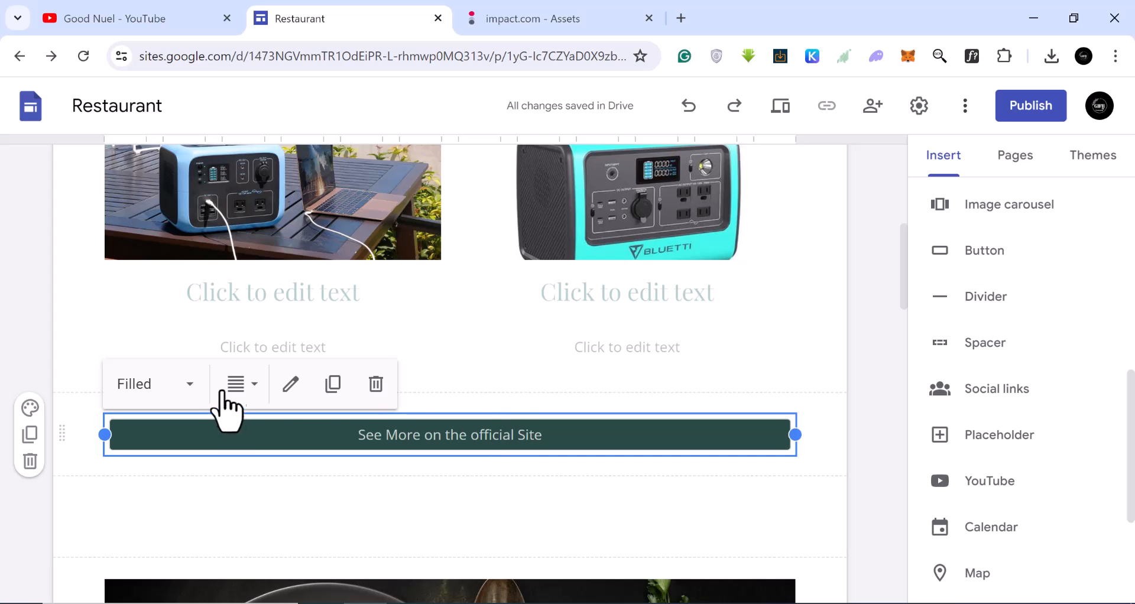
left_click(291, 388)
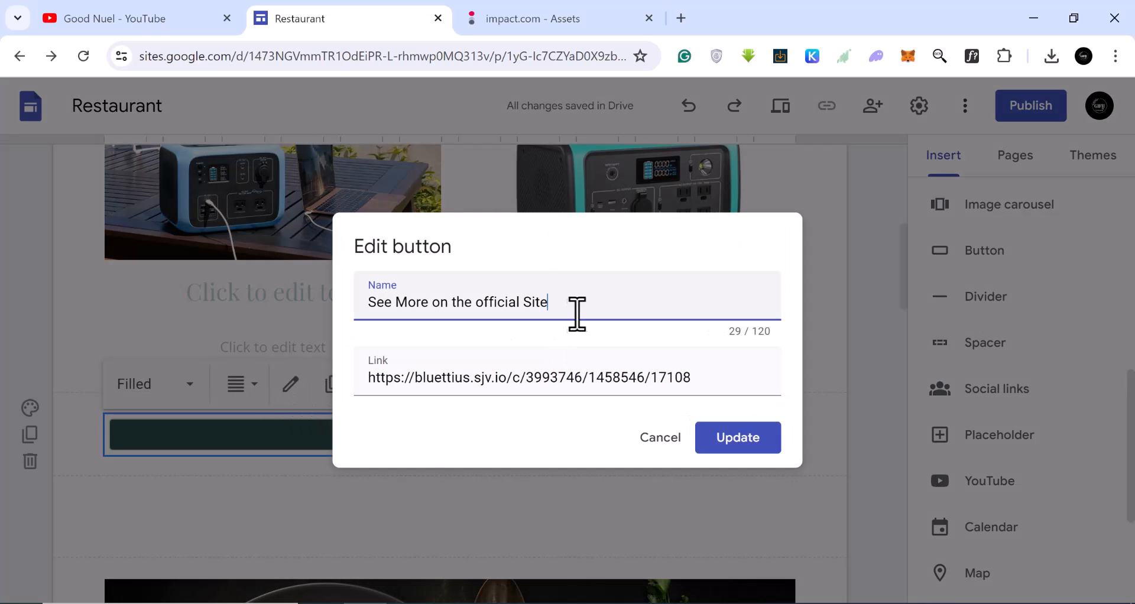
left_click(663, 445)
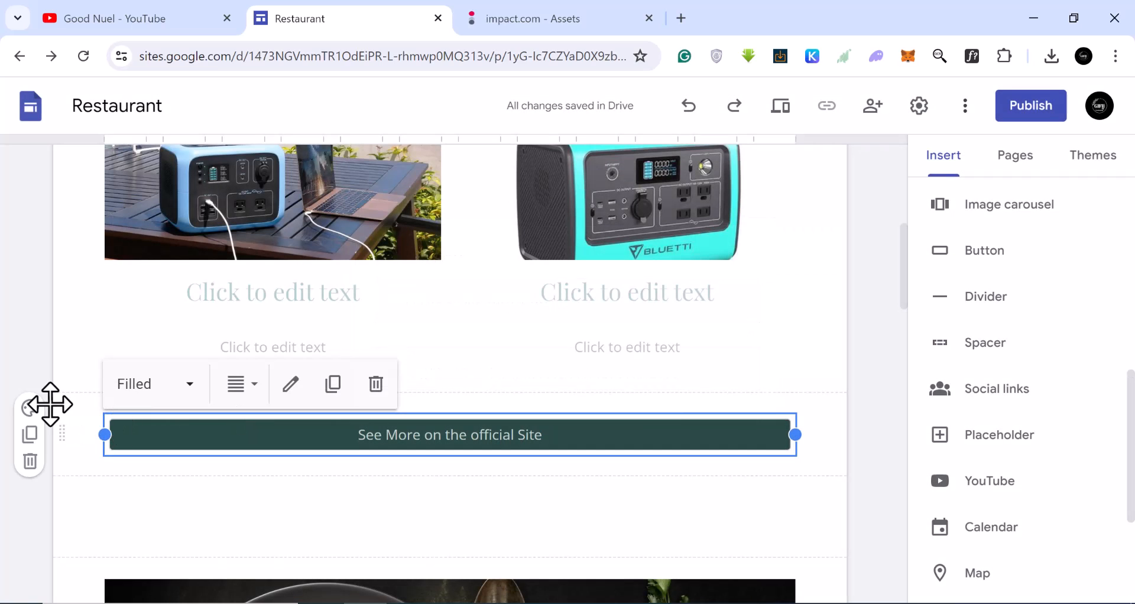
left_click(30, 408)
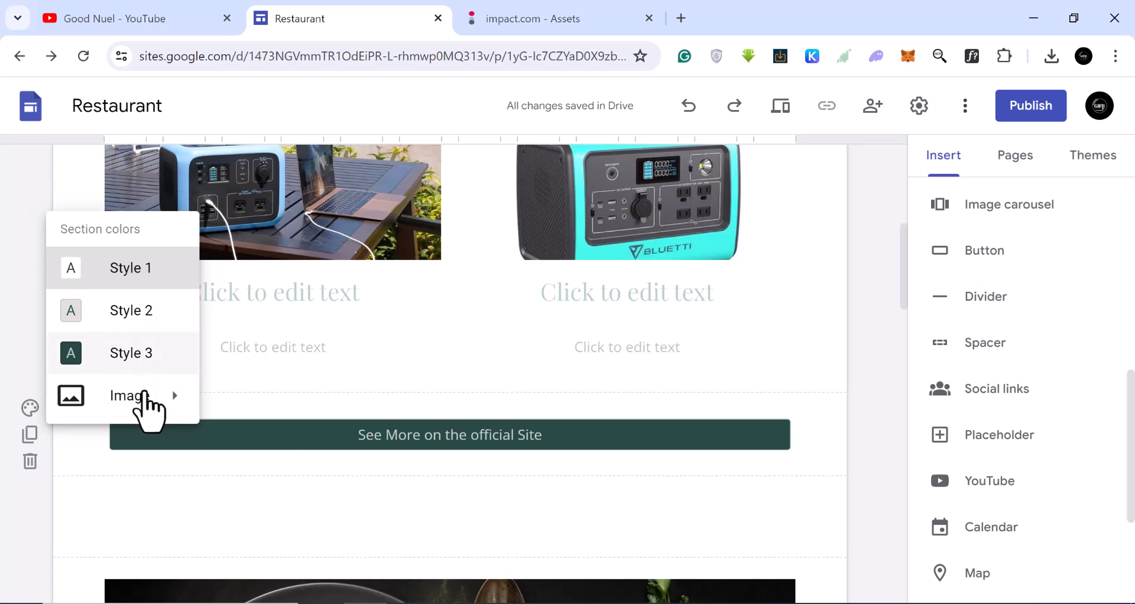
mouse_move(191, 395)
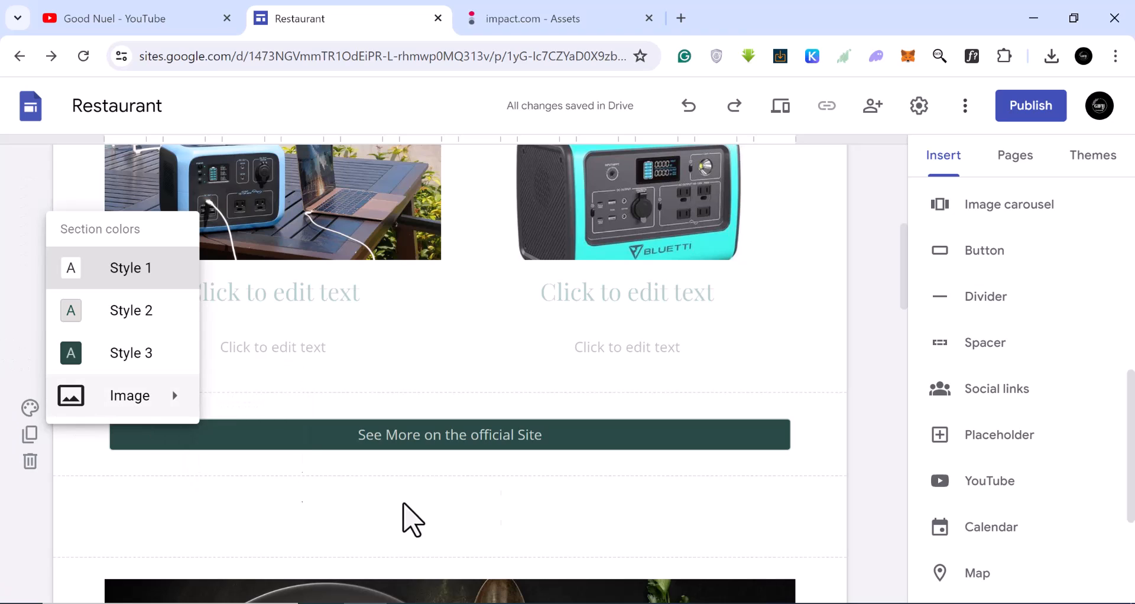
left_click(267, 454)
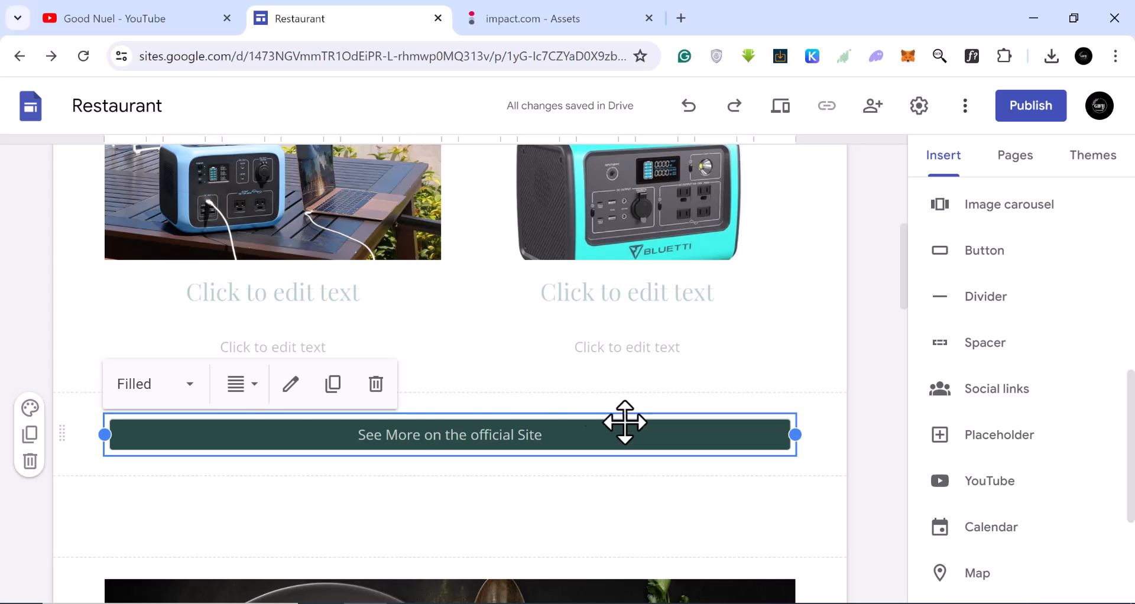
Try the Outlined style on the button and switch it back to Filled.
left_click(188, 385)
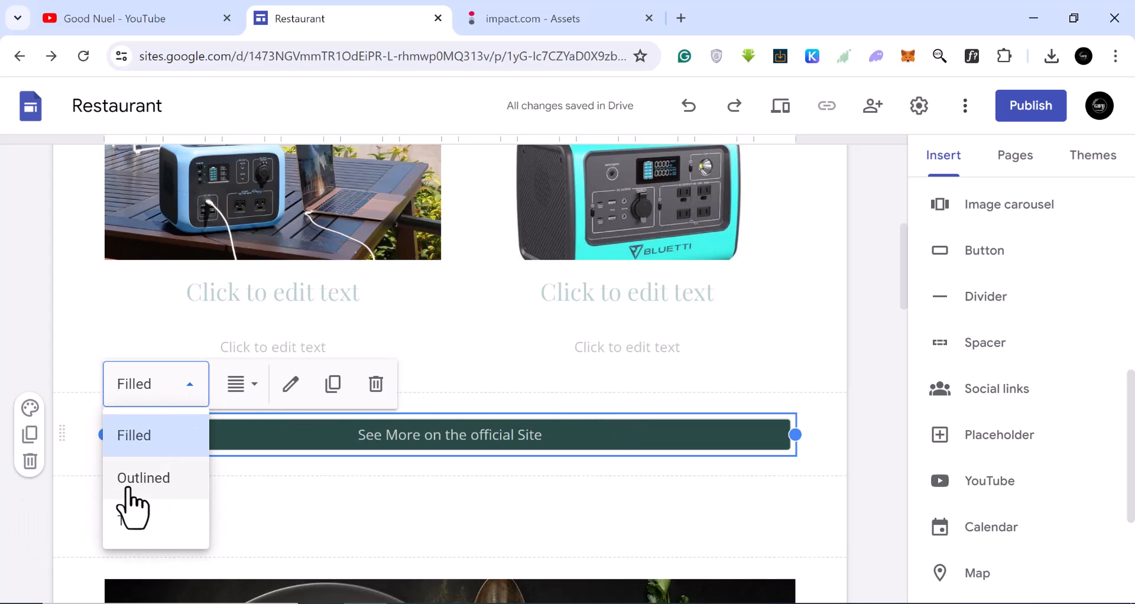
left_click(148, 477)
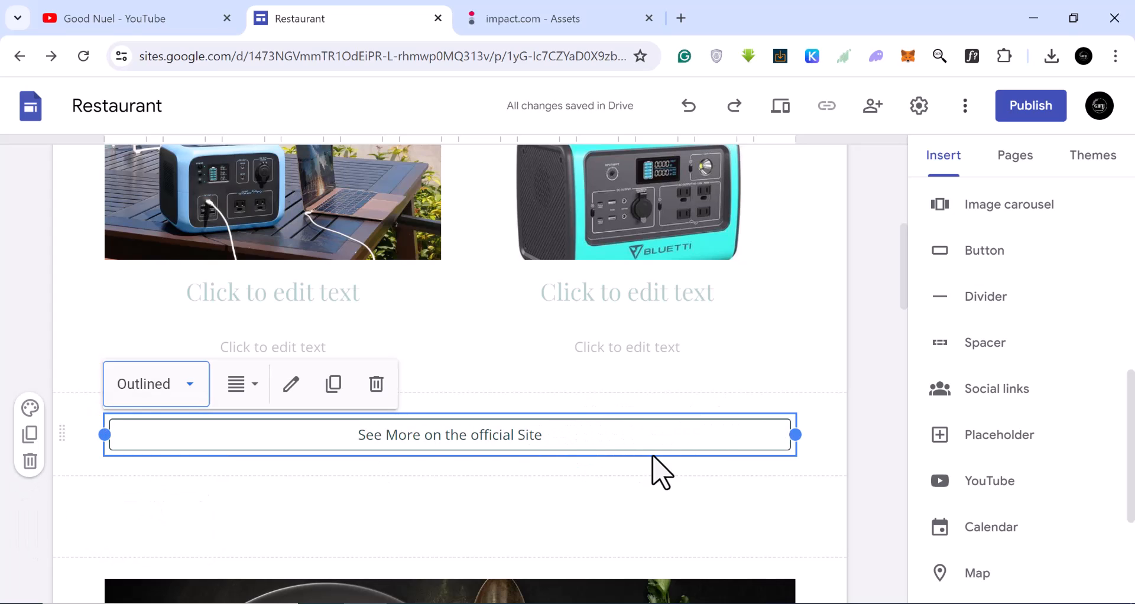
left_click(199, 384)
left_click(151, 435)
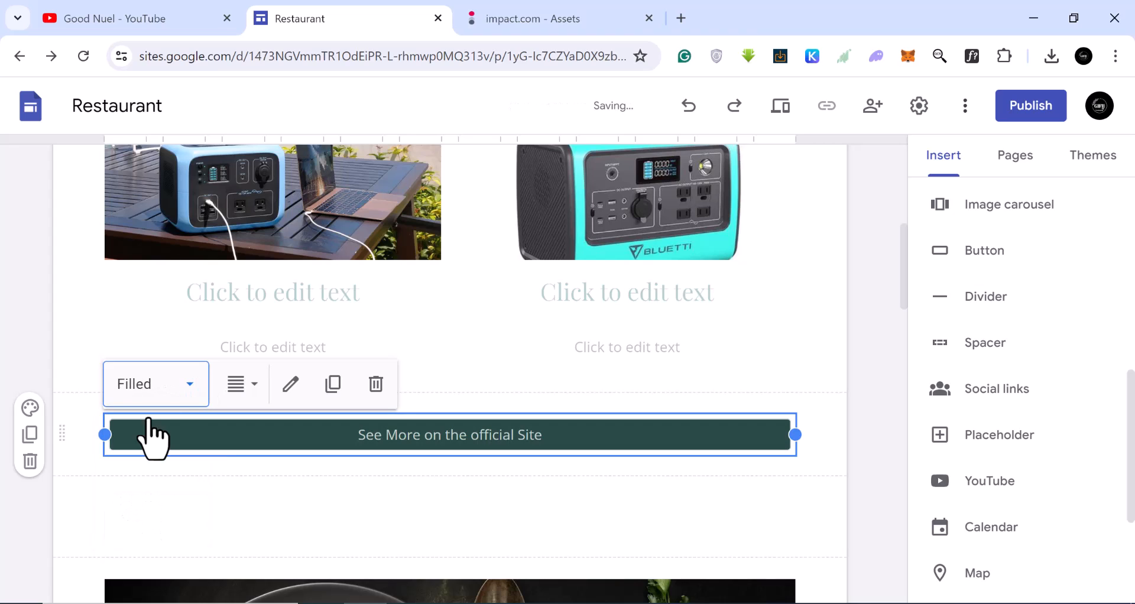
Set the button section's background color to Style 2.
left_click(30, 408)
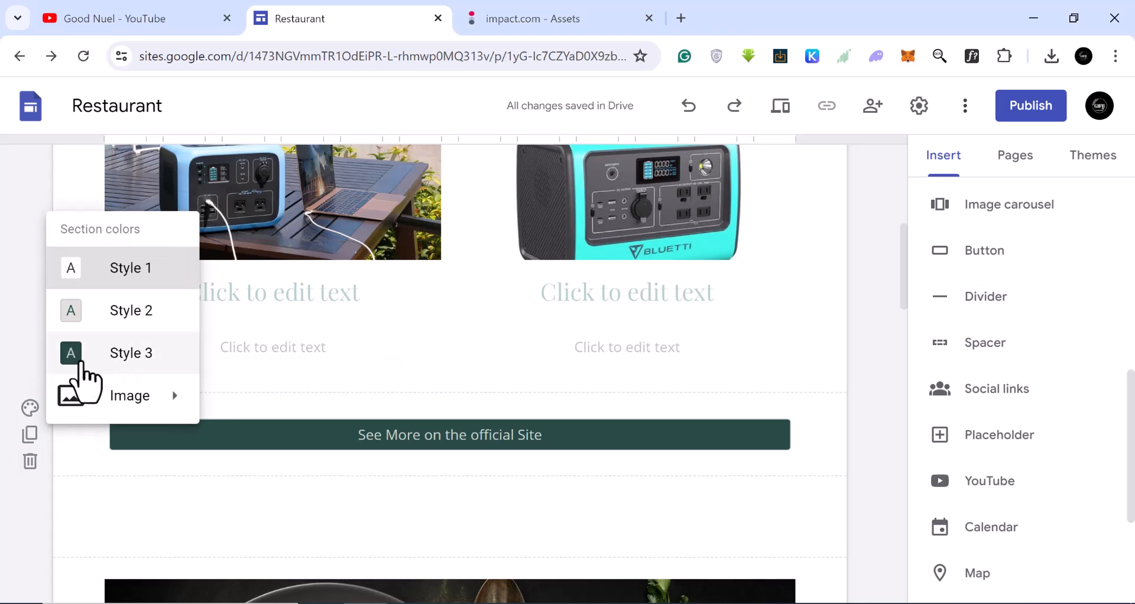
left_click(122, 312)
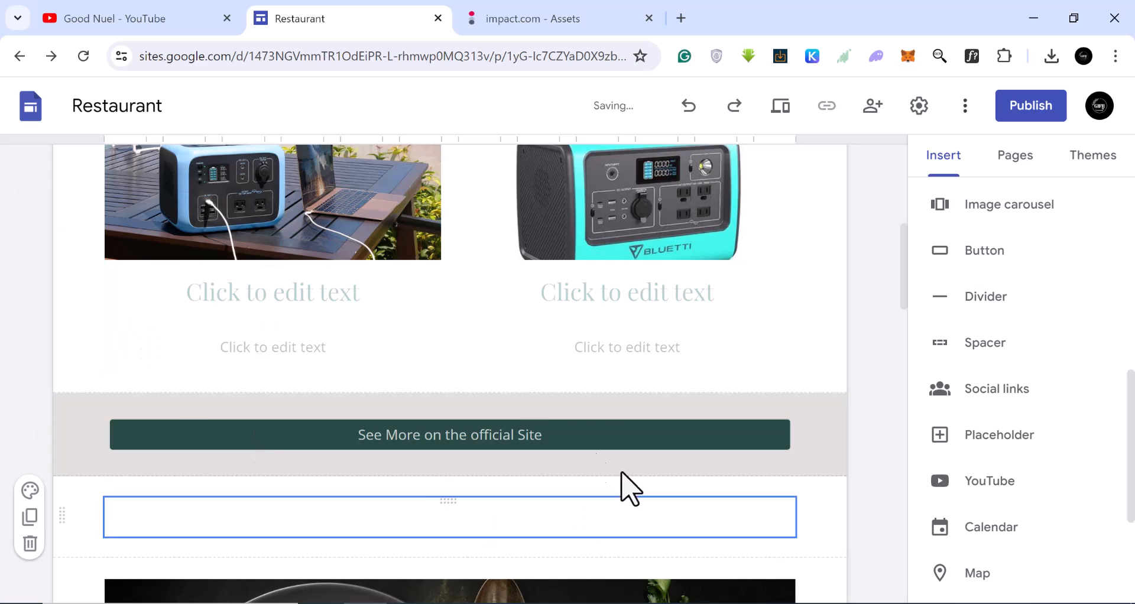
scroll(452, 497, "down", 6)
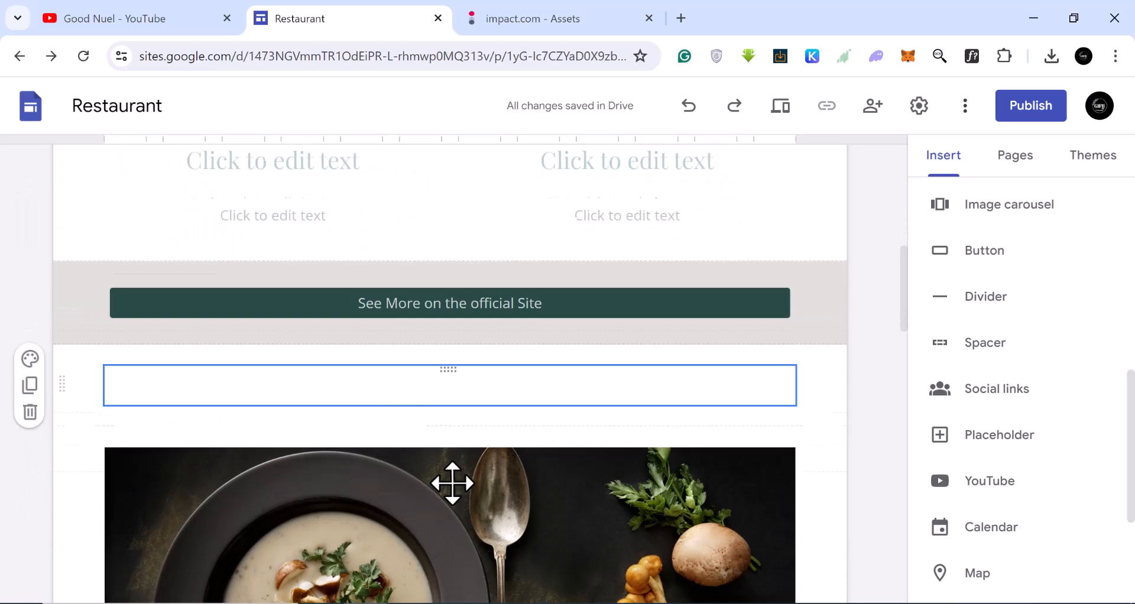
scroll(1038, 481, "up", 7)
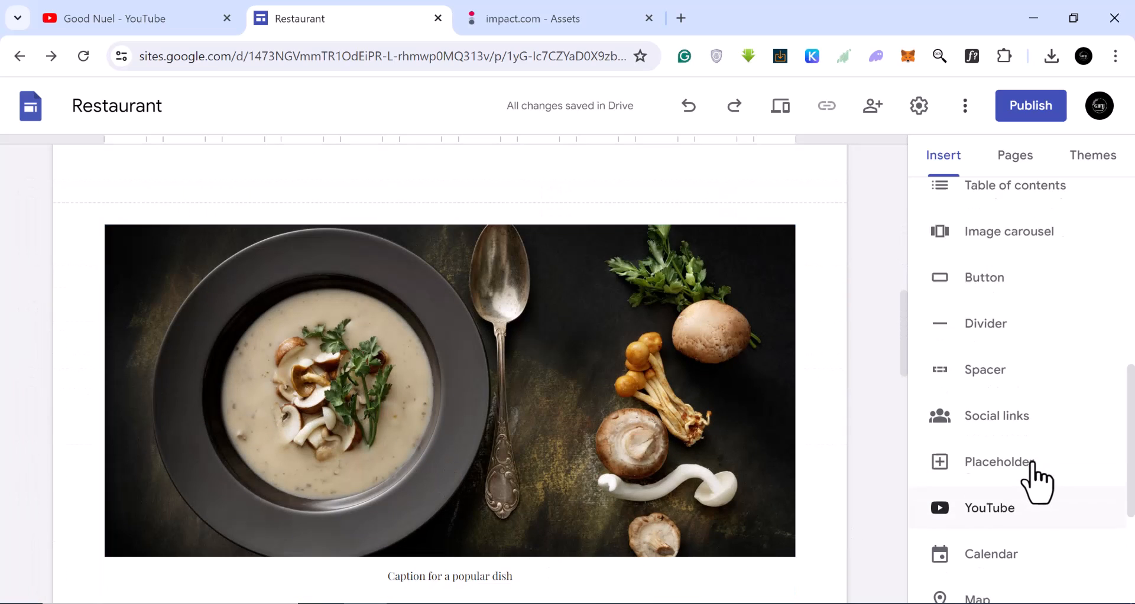
Insert a two-image content block and delete the food photo section below it.
left_click(1083, 329)
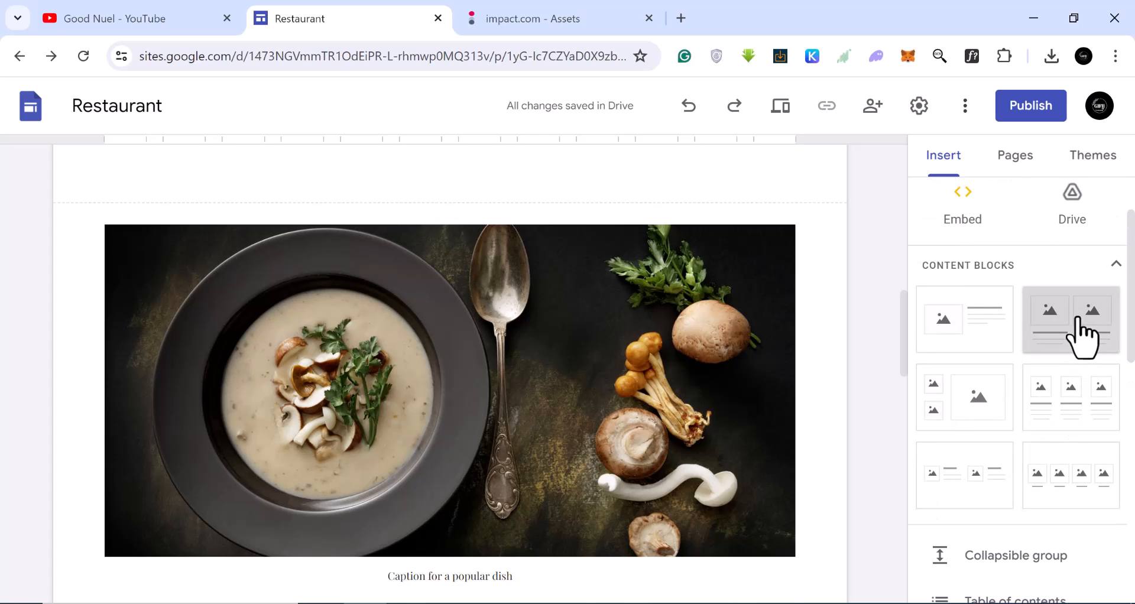
scroll(469, 493, "down", 4)
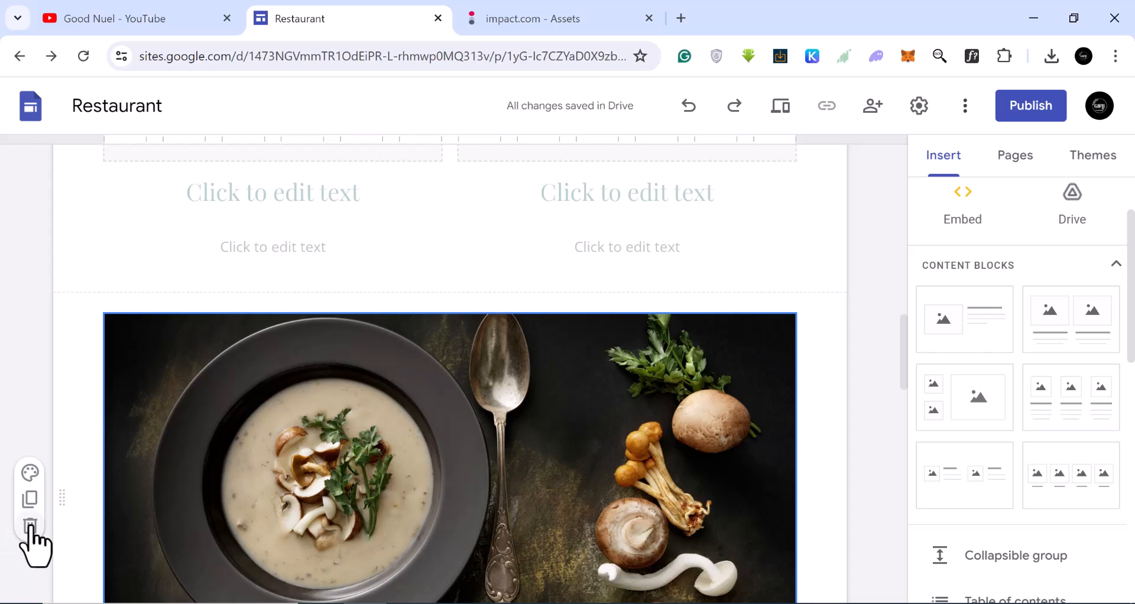
left_click(30, 526)
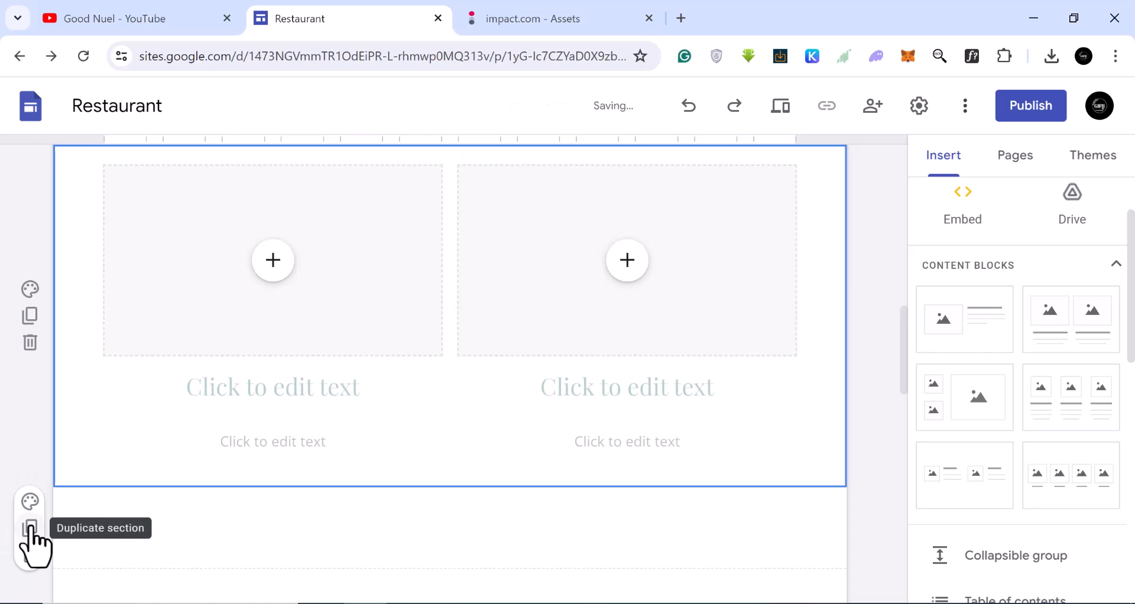
Upload the EP500PRO image from Downloads into the new block's first image placeholder.
left_click(278, 268)
left_click(336, 321)
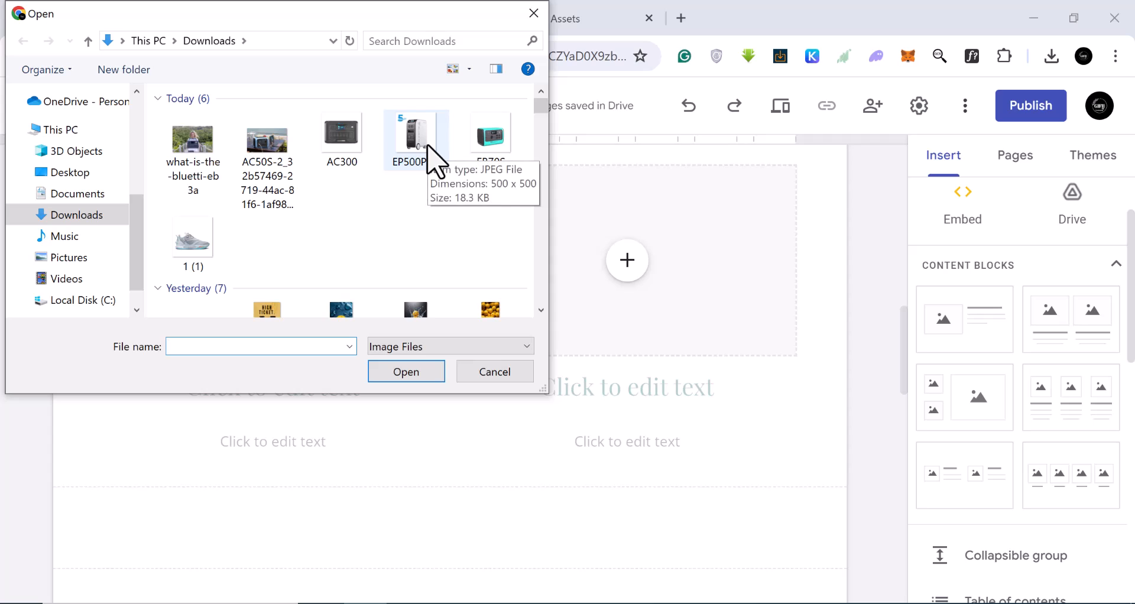
left_click(432, 158)
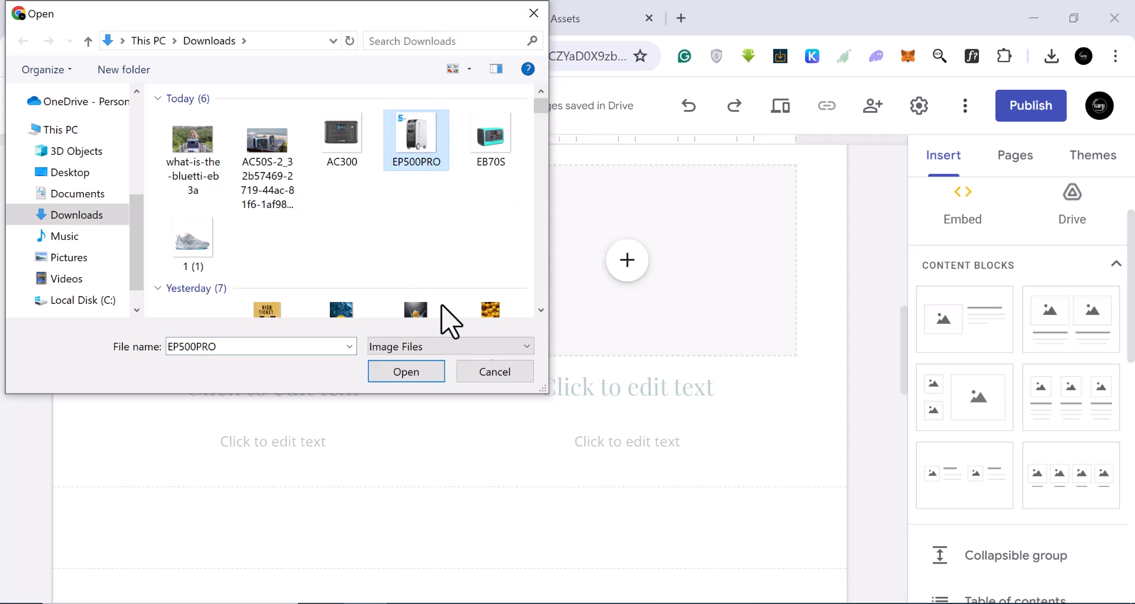
left_click(402, 373)
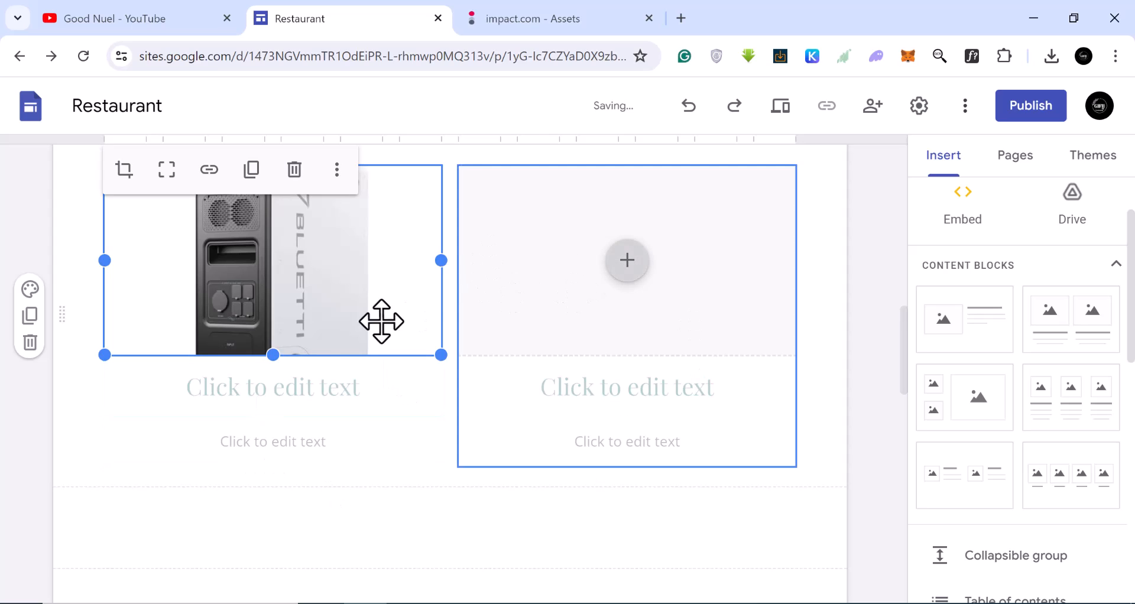
Upload the AC50S image from Downloads into the block's second image placeholder.
scroll(294, 338, "up", 2)
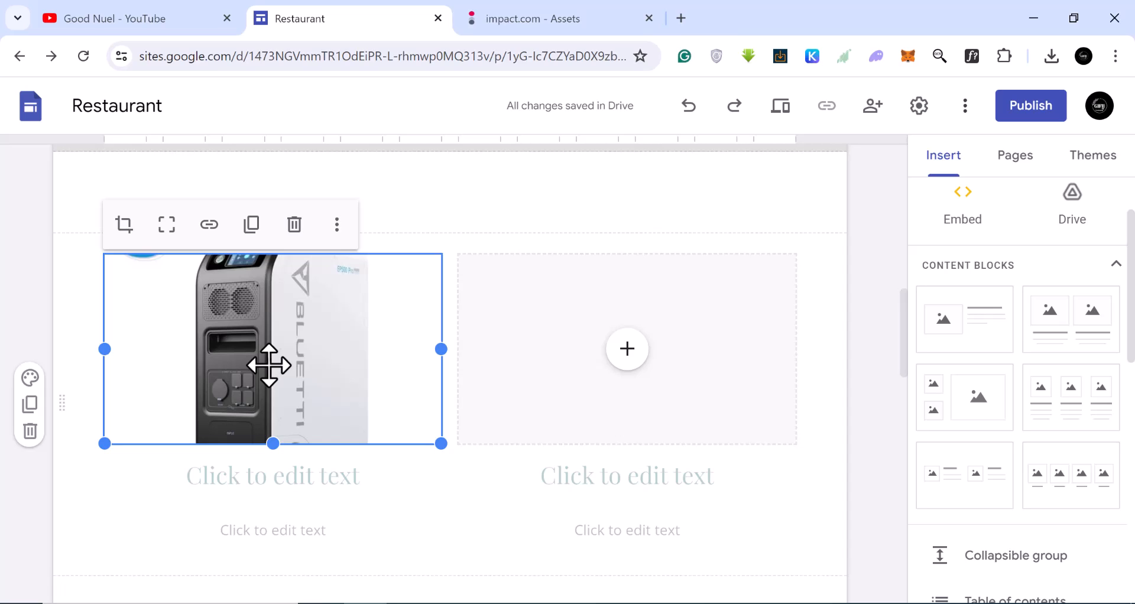
left_click(627, 350)
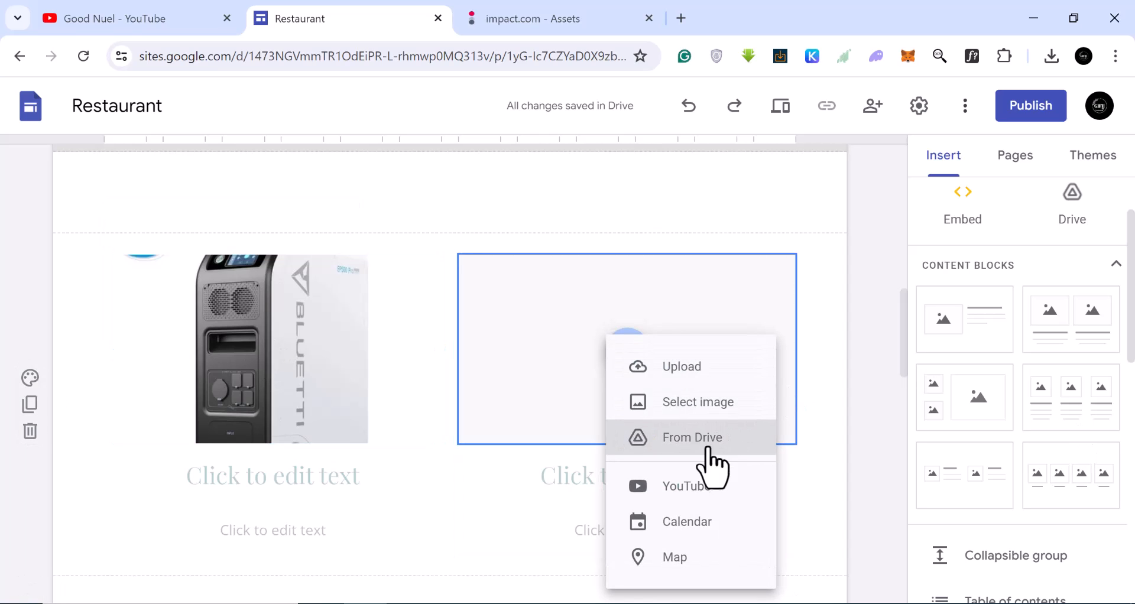
left_click(685, 372)
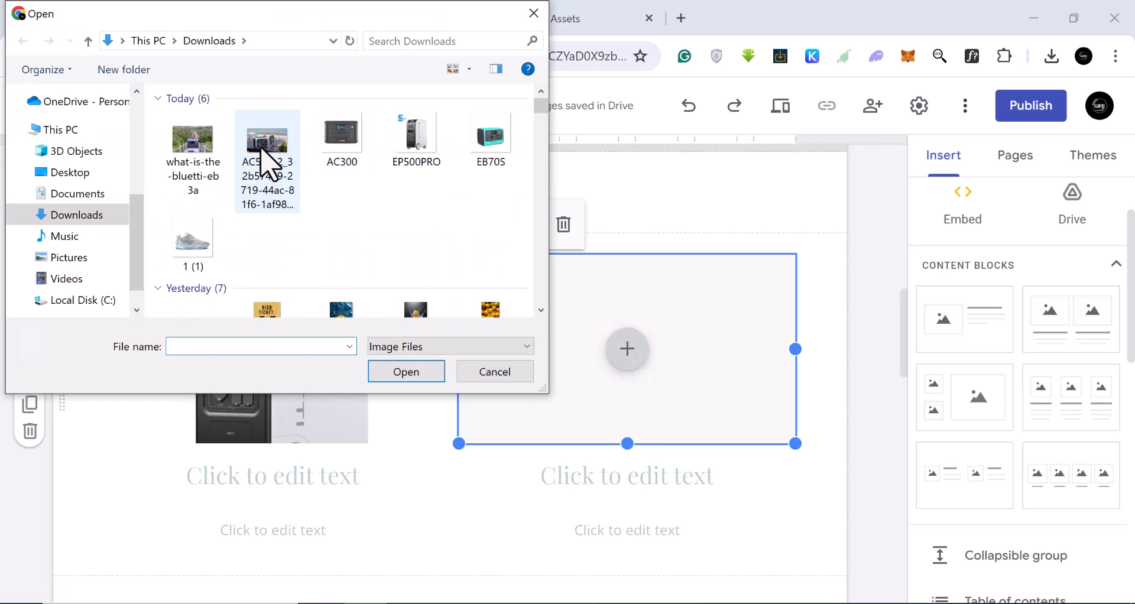
left_click(264, 166)
left_click(411, 372)
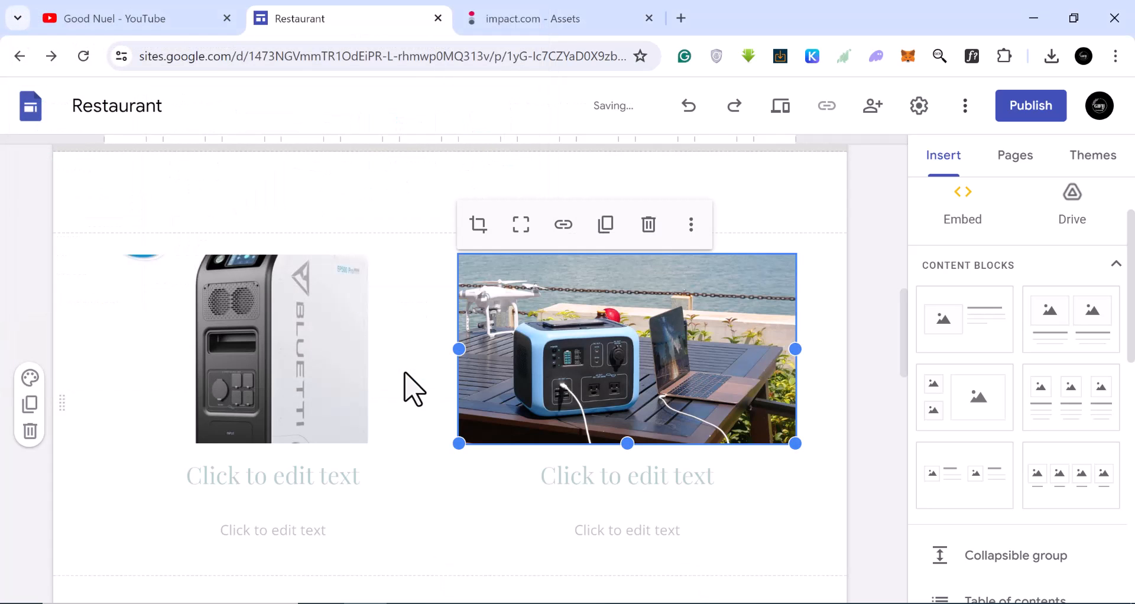
Replace the first image with the EB70S image uploaded from Downloads.
left_click(296, 410)
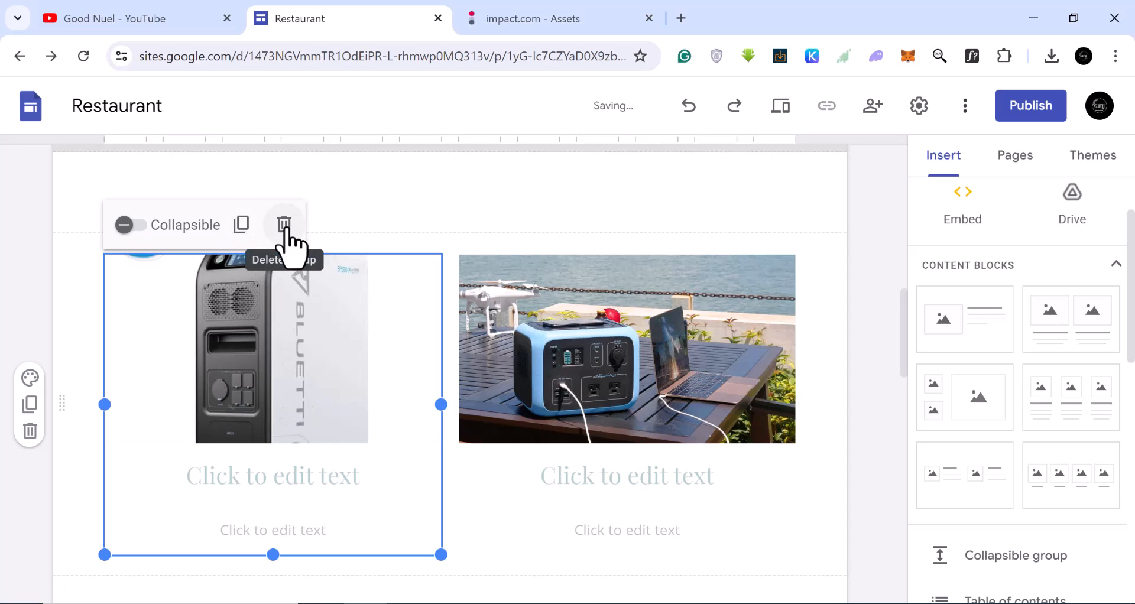
left_click(217, 360)
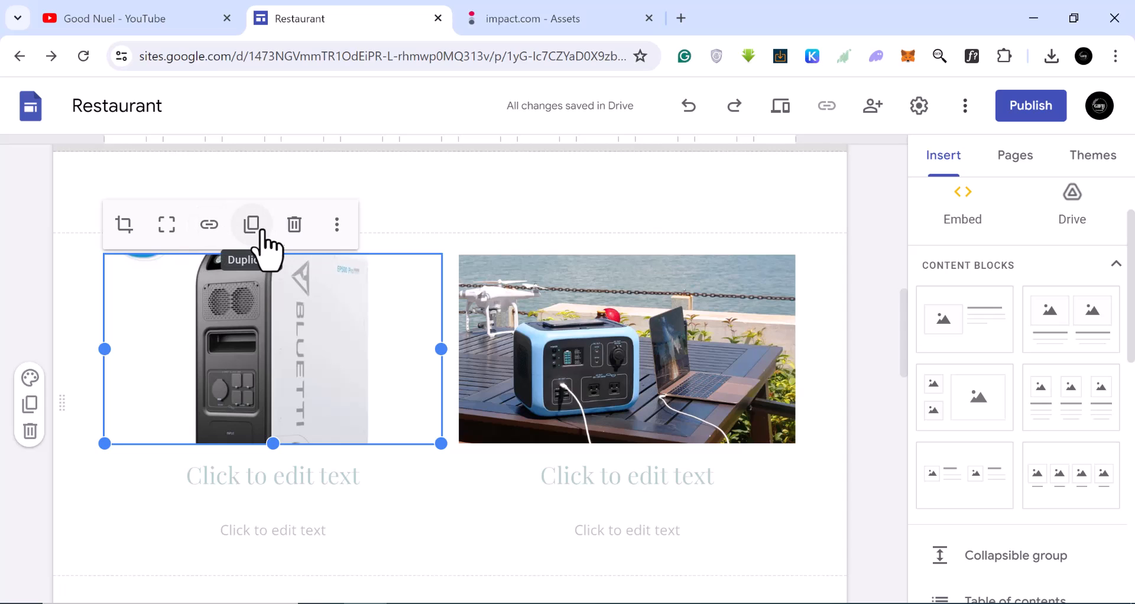
left_click(336, 227)
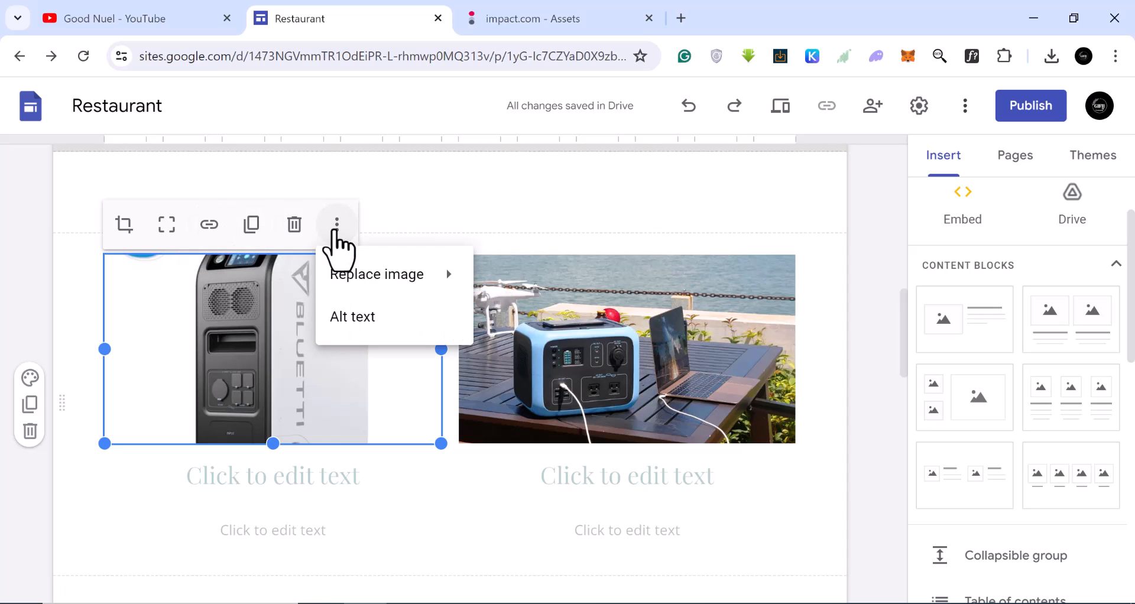
mouse_move(387, 286)
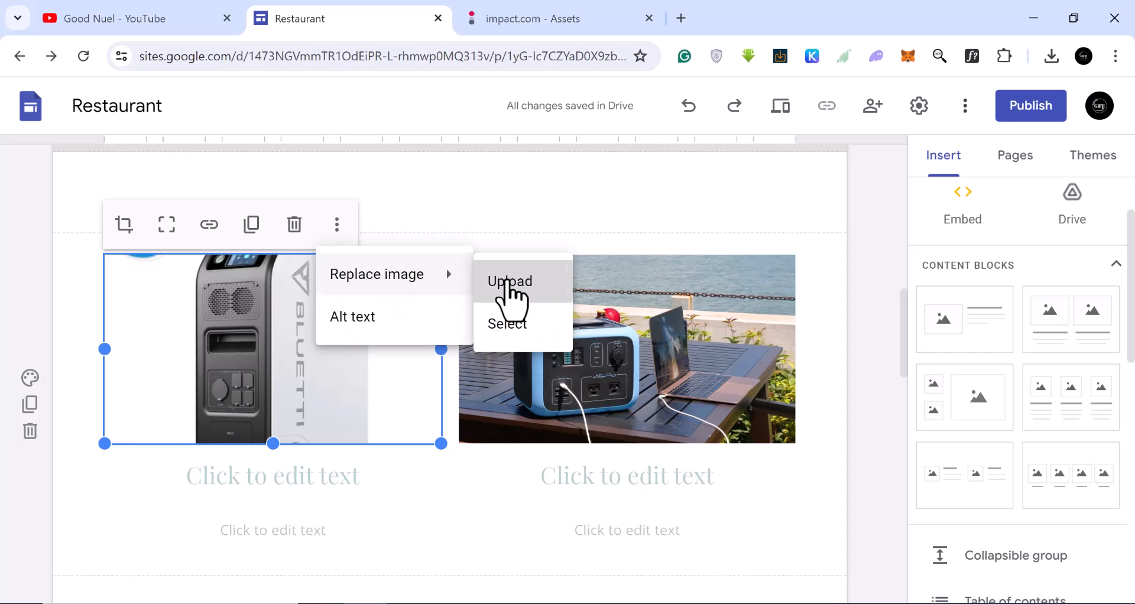
left_click(509, 284)
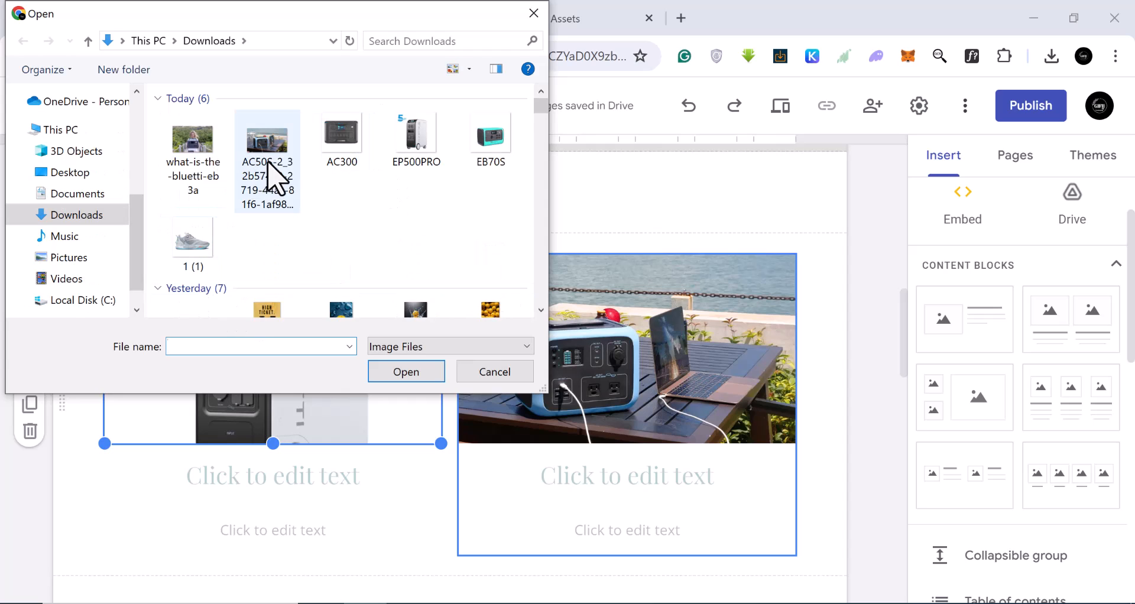
left_click(490, 145)
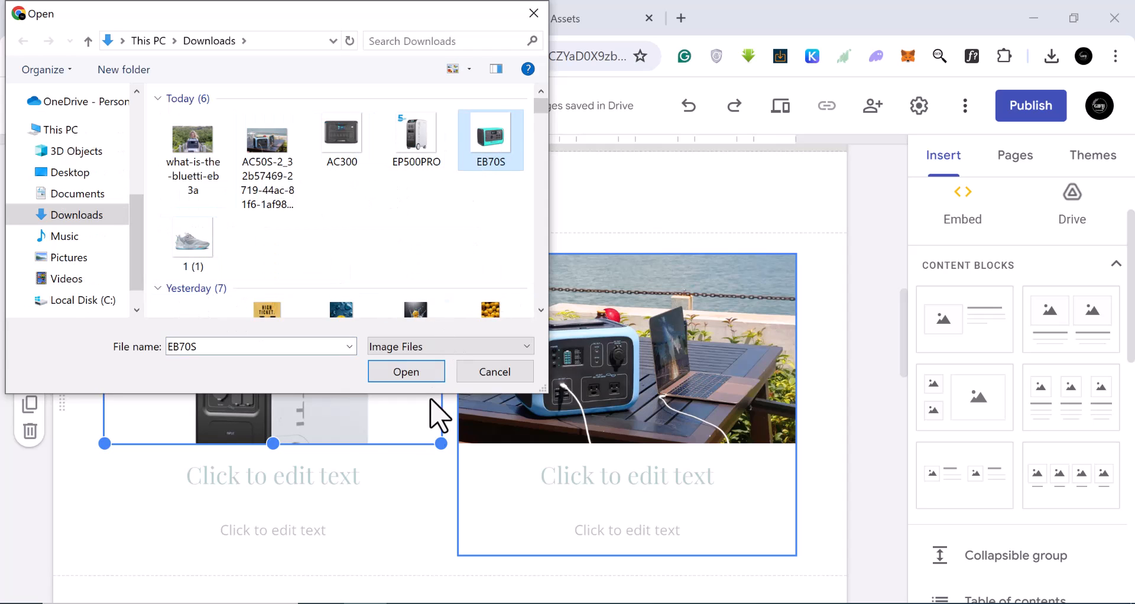
left_click(406, 379)
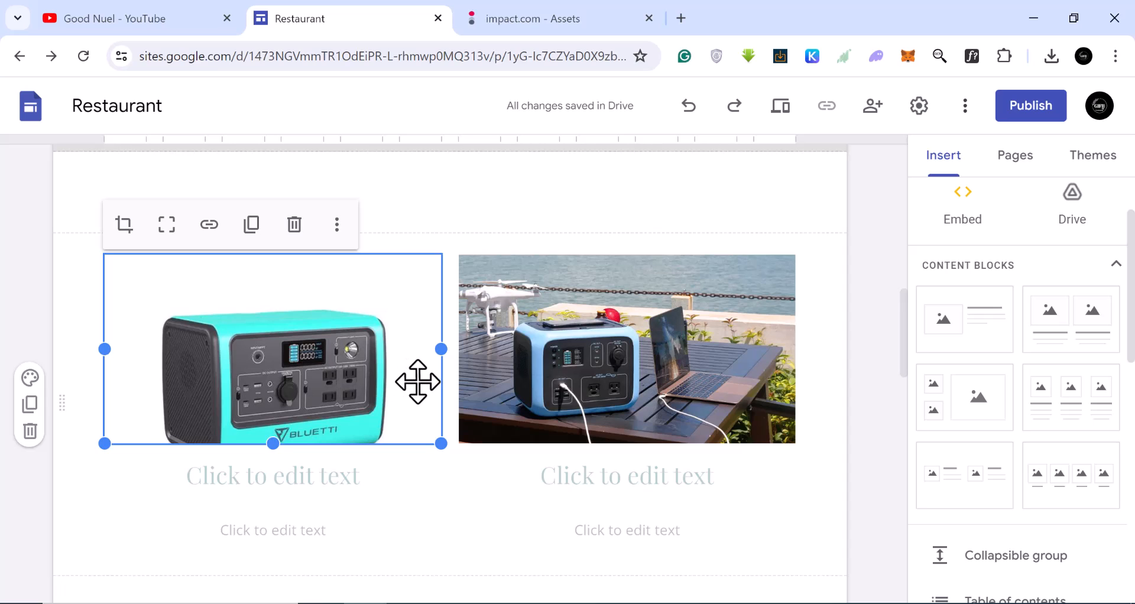
scroll(392, 418, "down", 3)
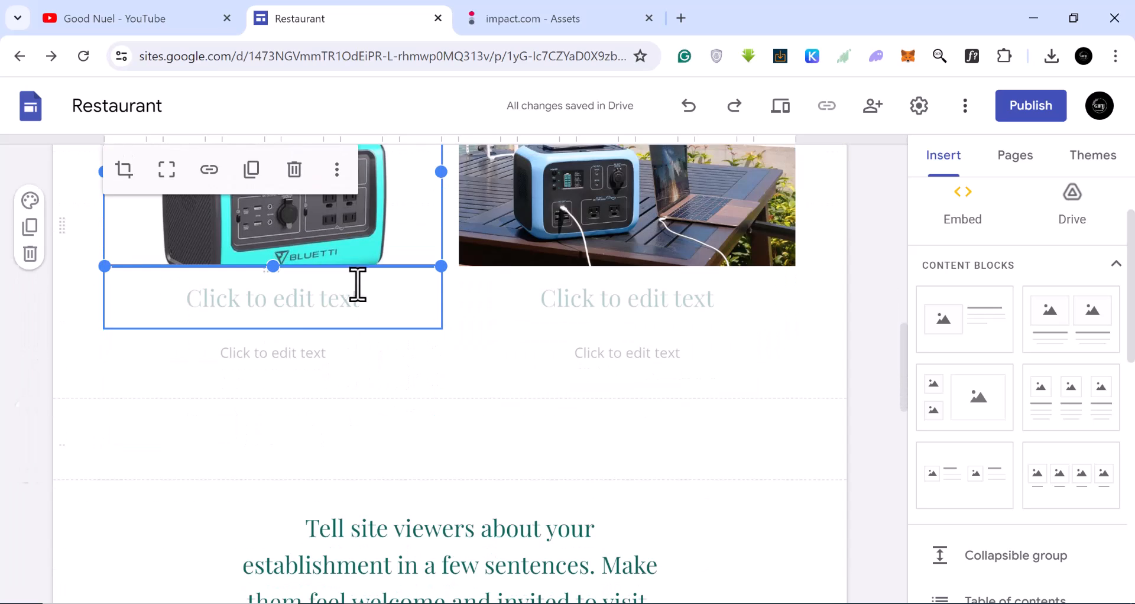
left_click(311, 307)
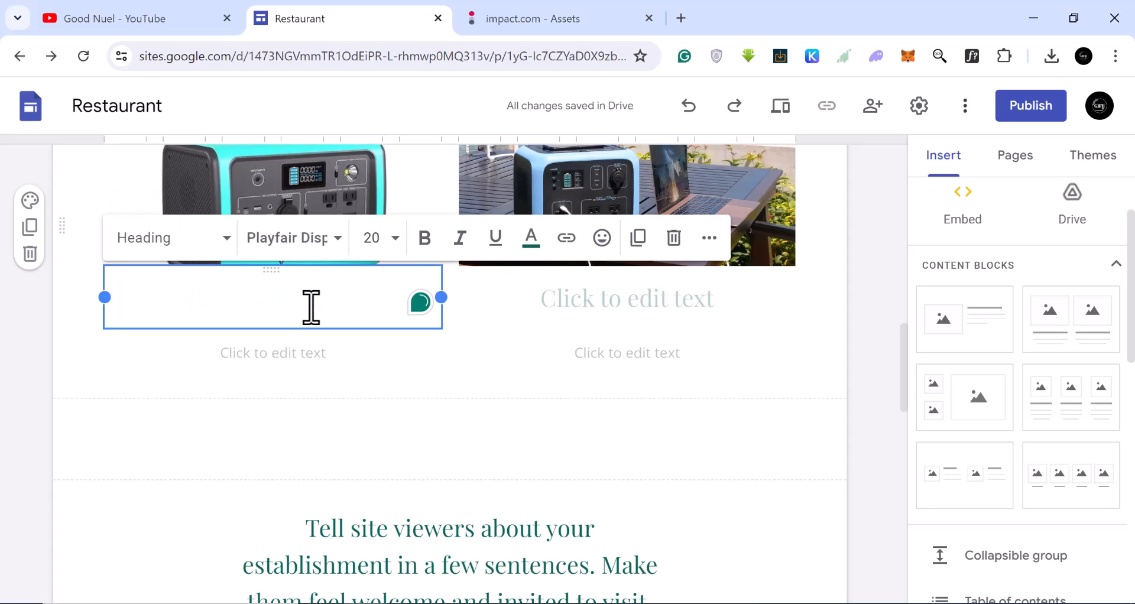
scroll(665, 215, "up", 3)
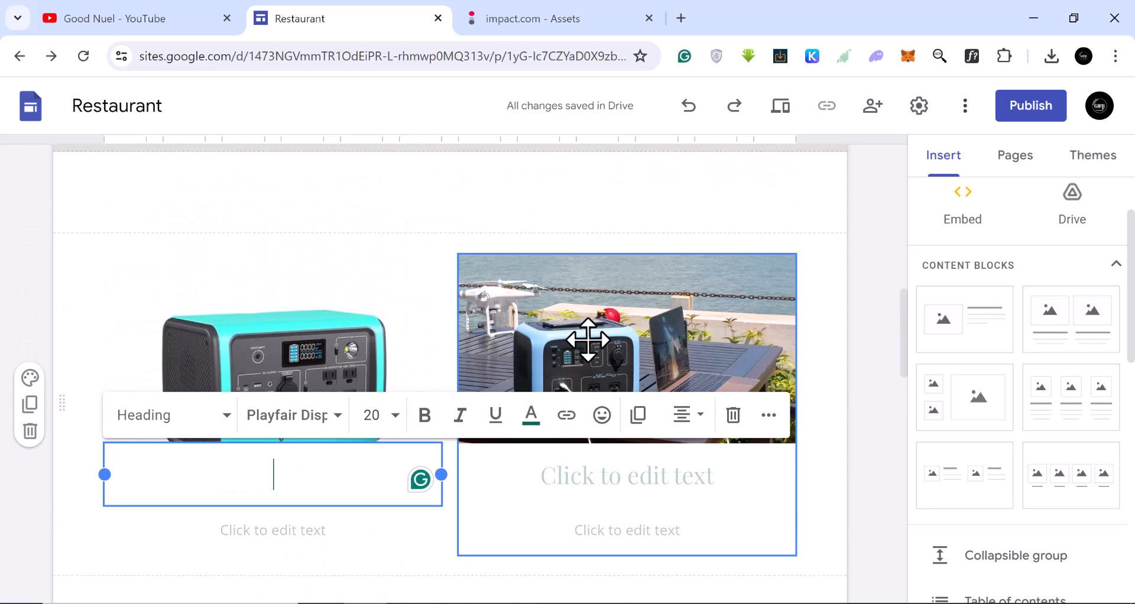
left_click(588, 340)
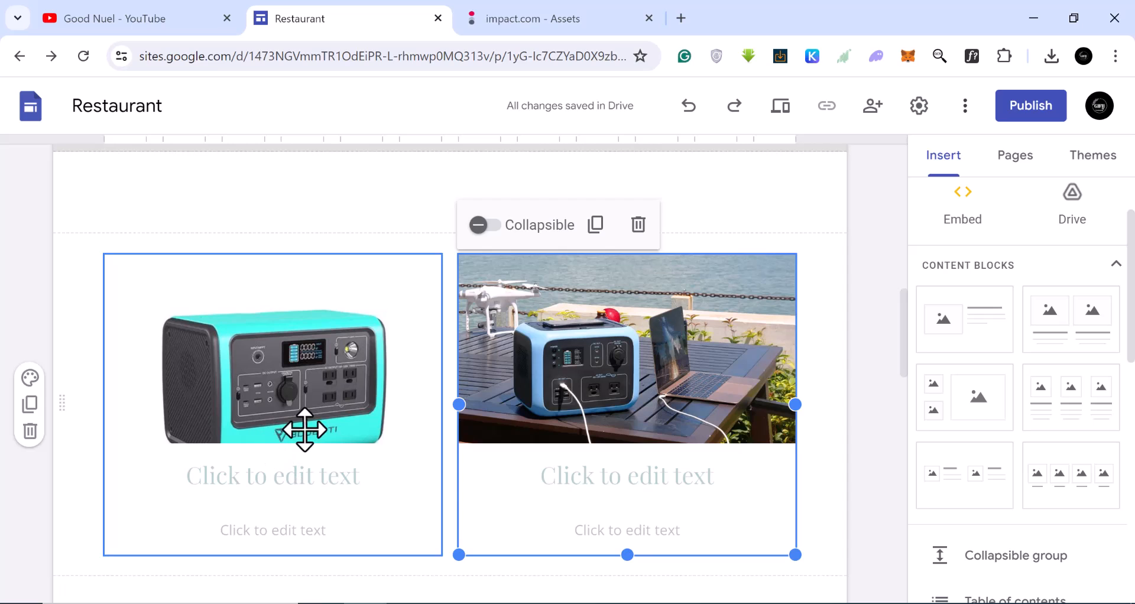
Switch to the impact.com assets tab and browse the Bluetti US product images.
left_click(535, 20)
scroll(615, 410, "down", 5)
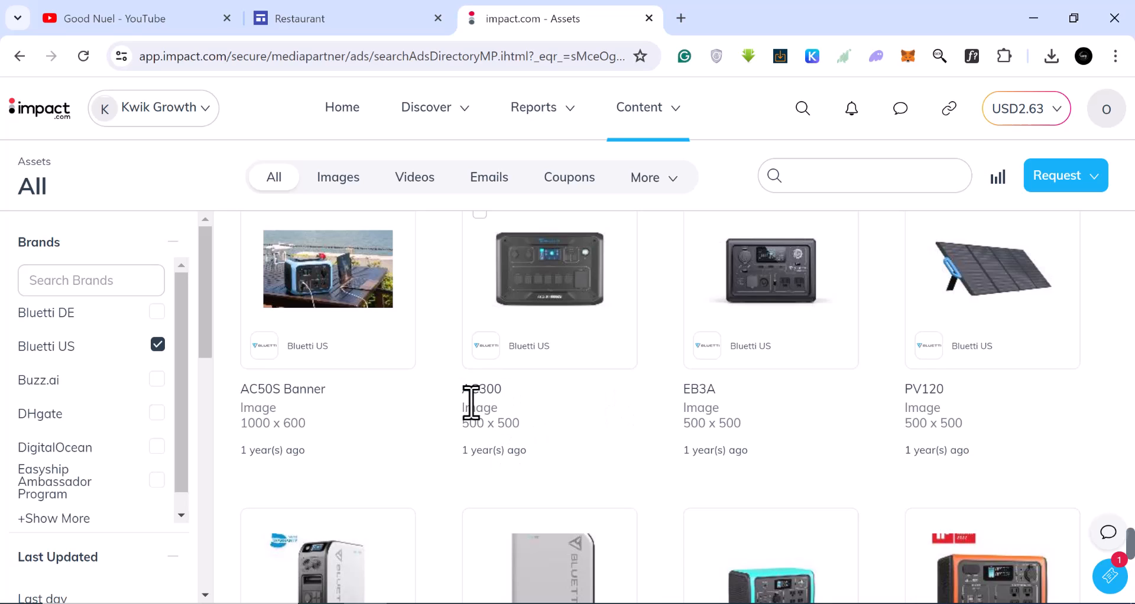
scroll(476, 397, "up", 2)
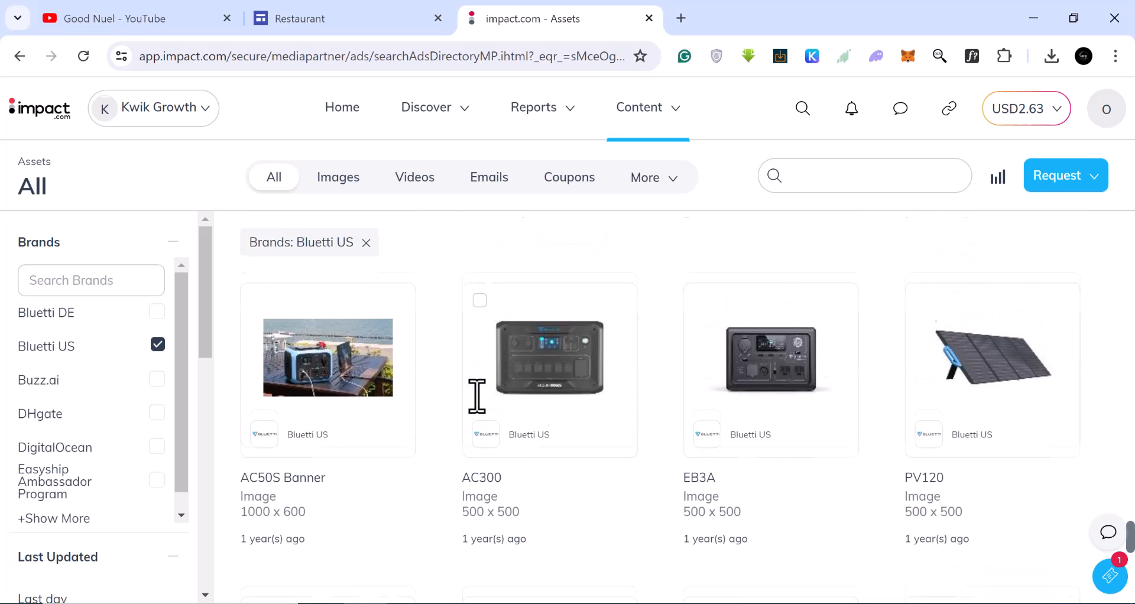
scroll(769, 426, "down", 2)
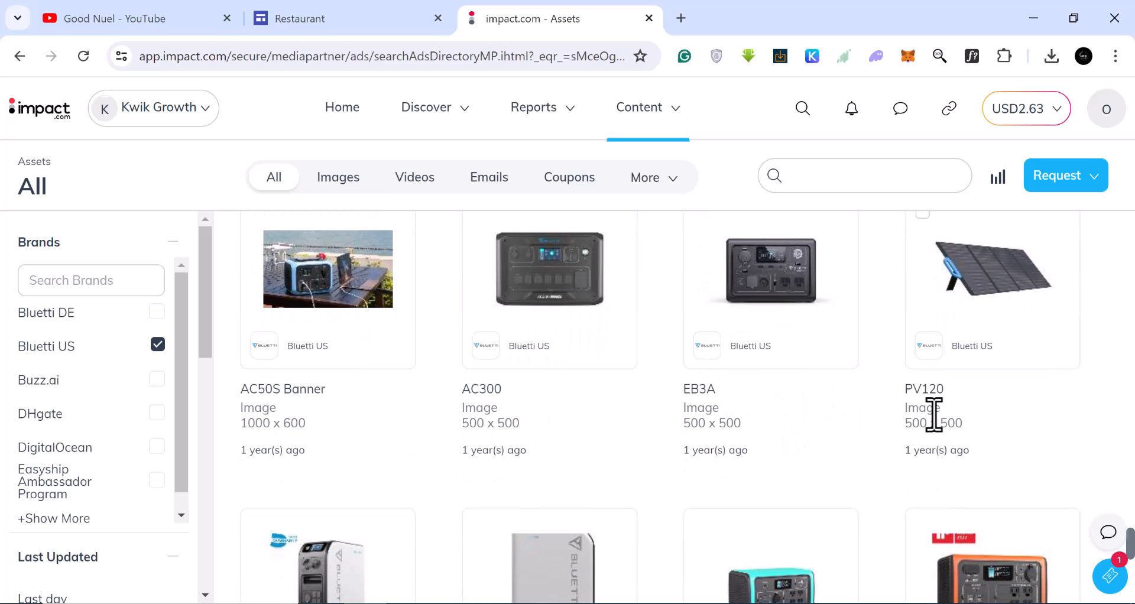
scroll(827, 436, "down", 4)
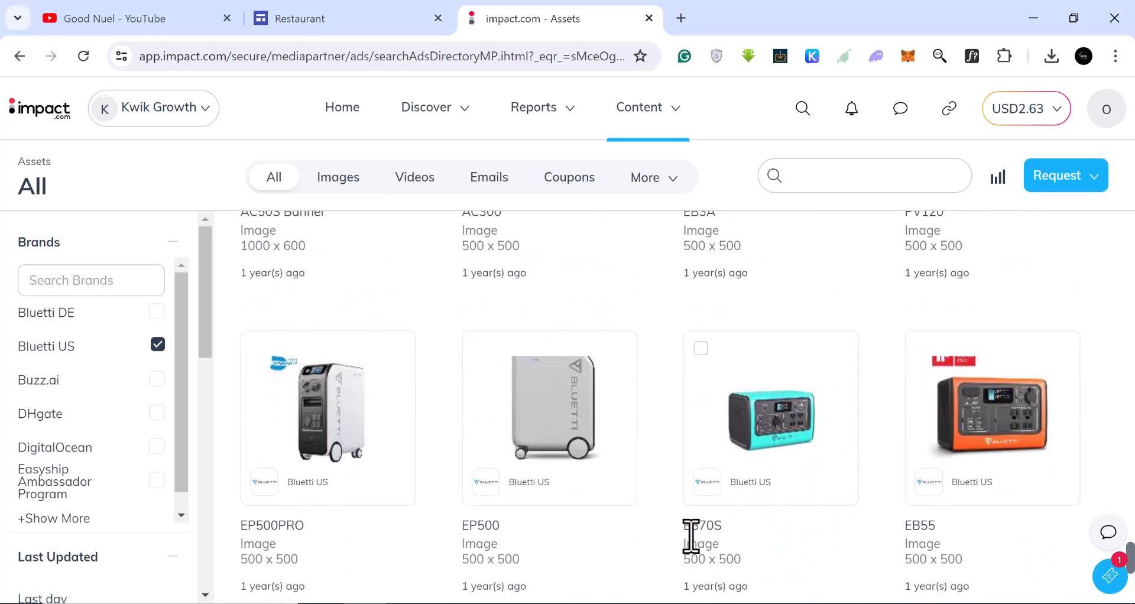
Open the EB70S asset, copy its name, and return to the site editor tab.
left_click_drag(684, 528, 716, 524)
right_click(701, 541)
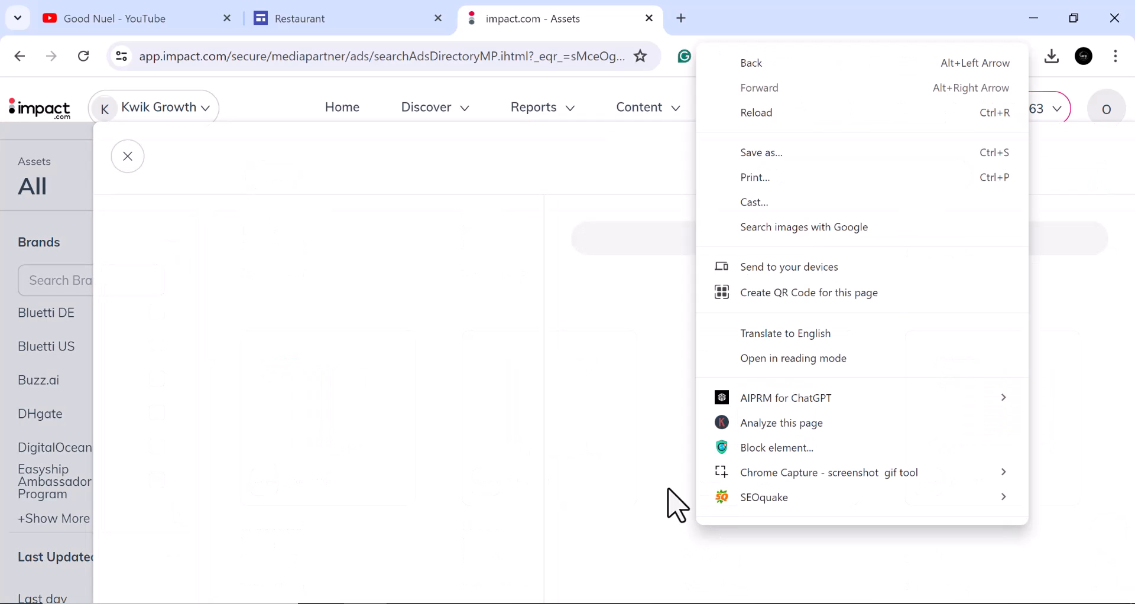
left_click(130, 157)
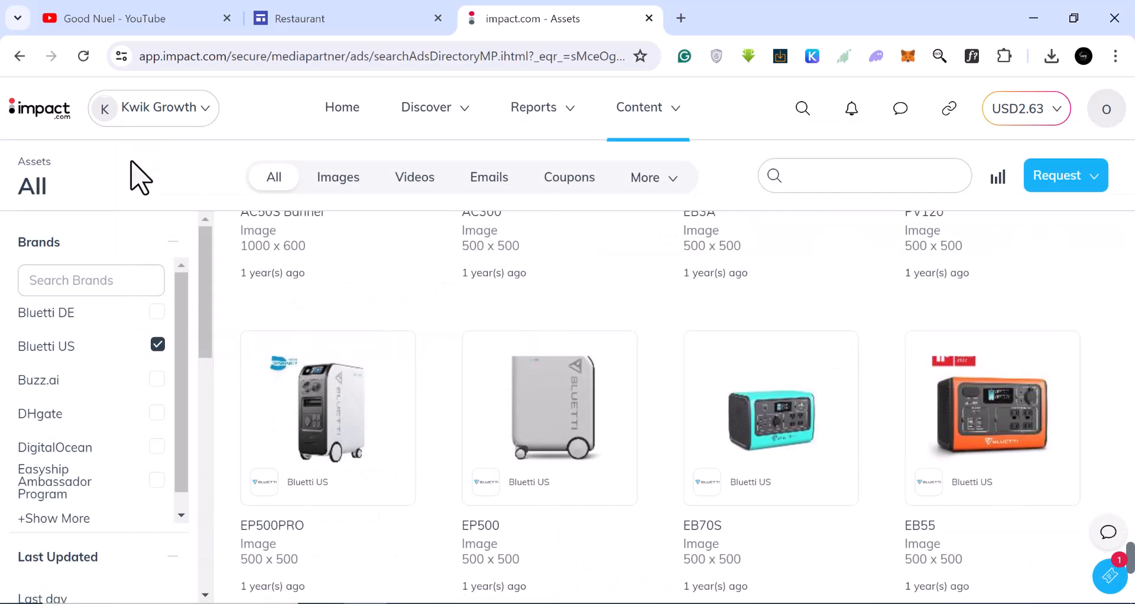
left_click(702, 524)
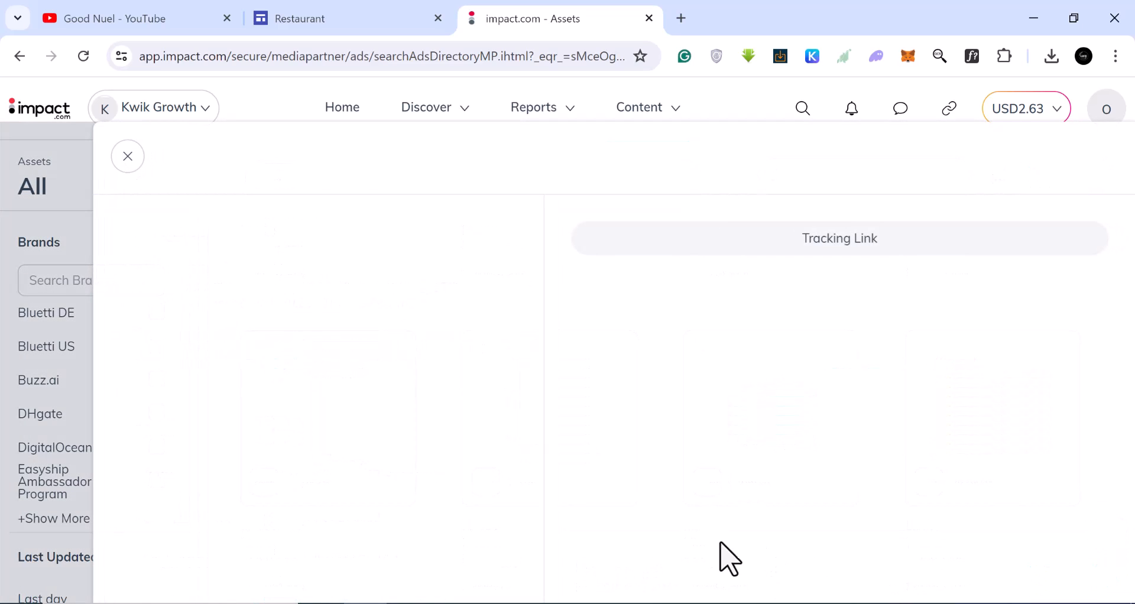
left_click_drag(193, 237, 128, 237)
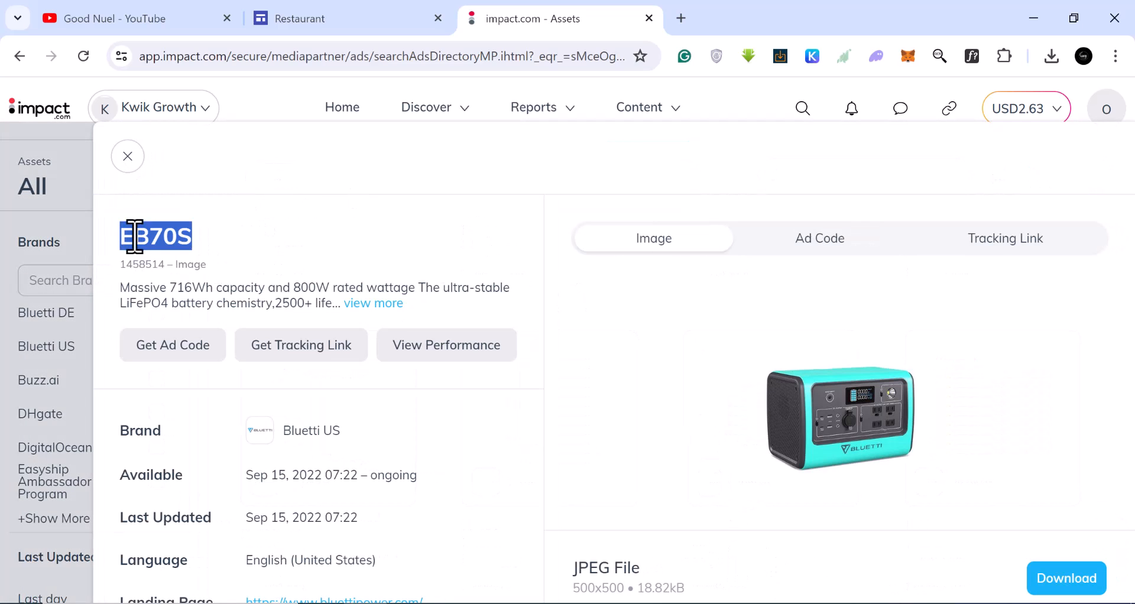
right_click(146, 237)
left_click(214, 251)
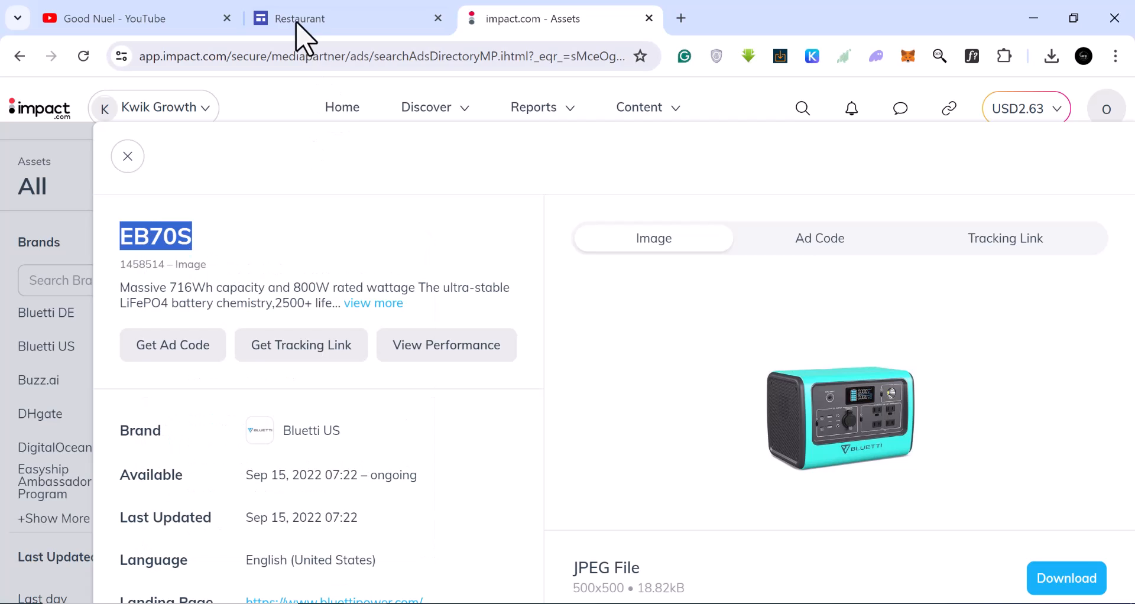
left_click(319, 19)
scroll(350, 482, "down", 2)
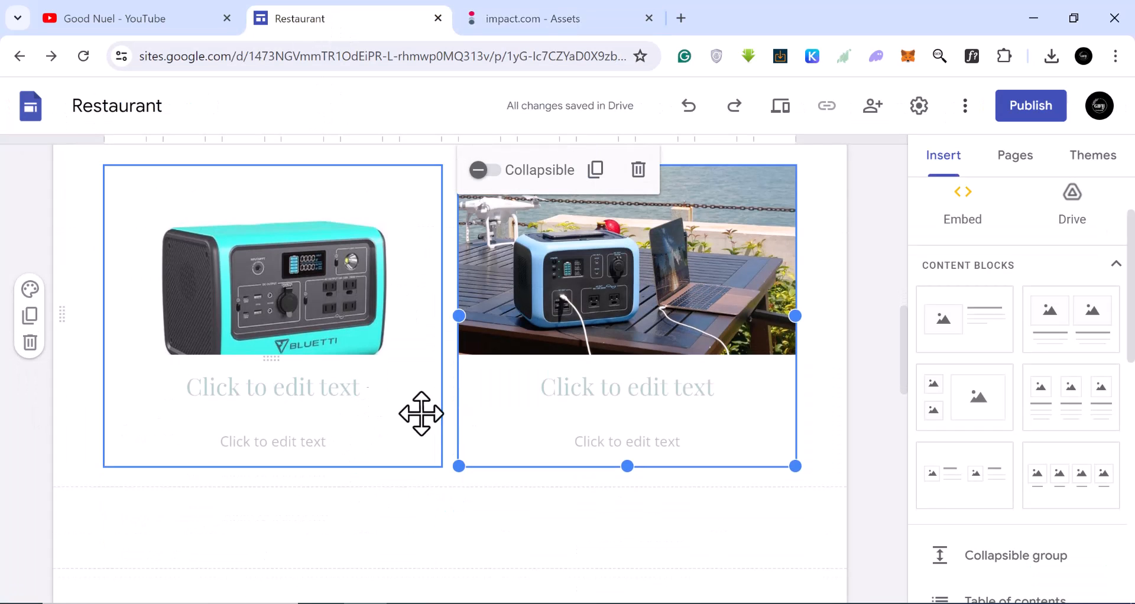
Paste EB70S as the heading under both images in the product block.
left_click(586, 400)
right_click(555, 397)
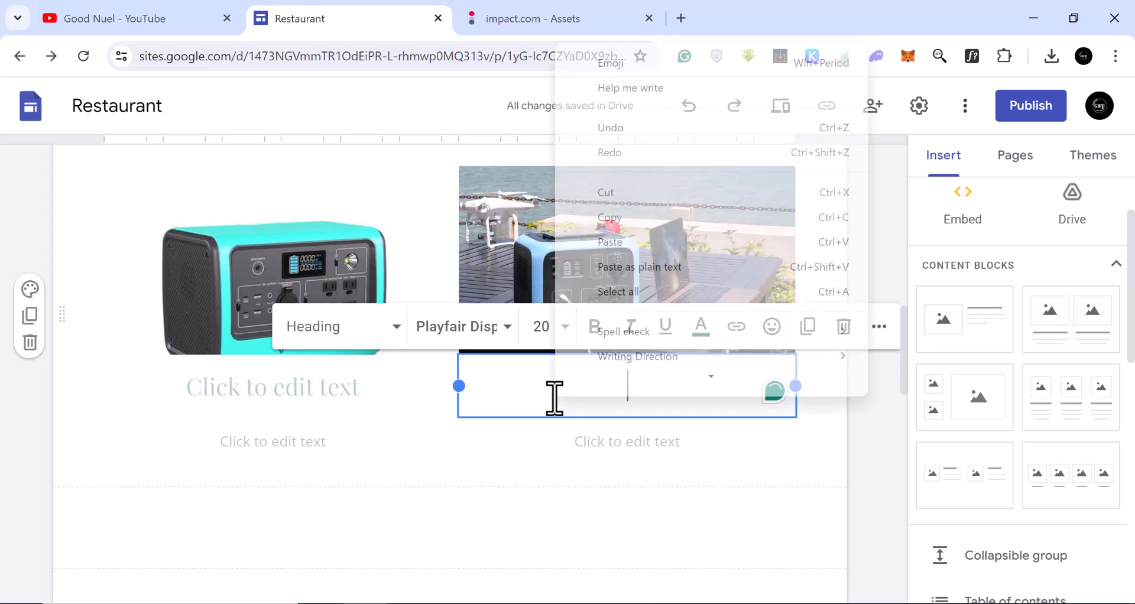
left_click(621, 257)
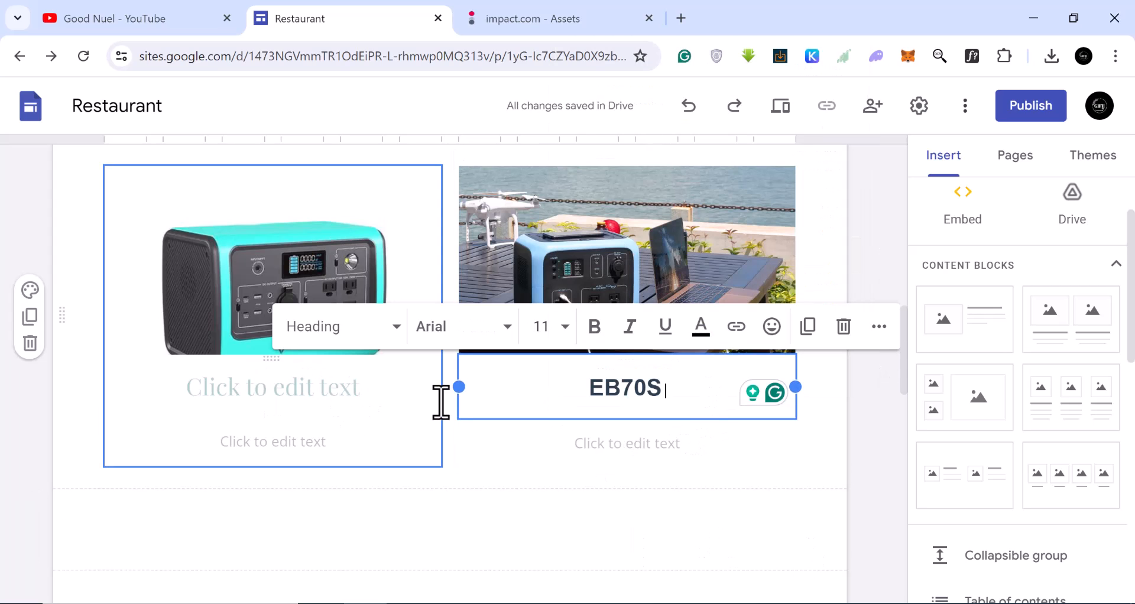
left_click(238, 388)
right_click(239, 387)
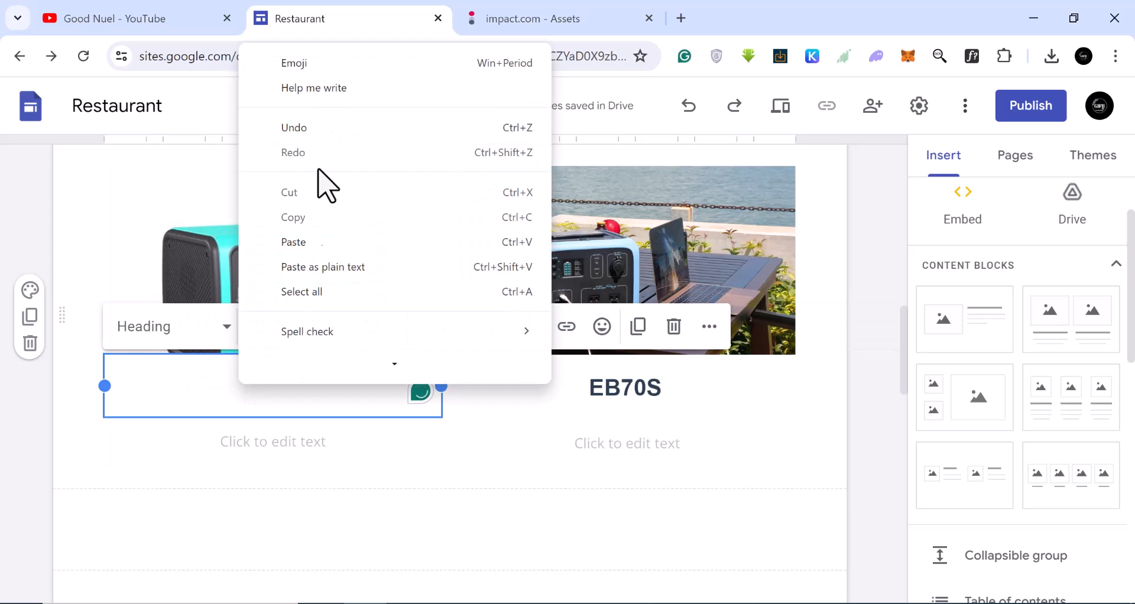
left_click(299, 251)
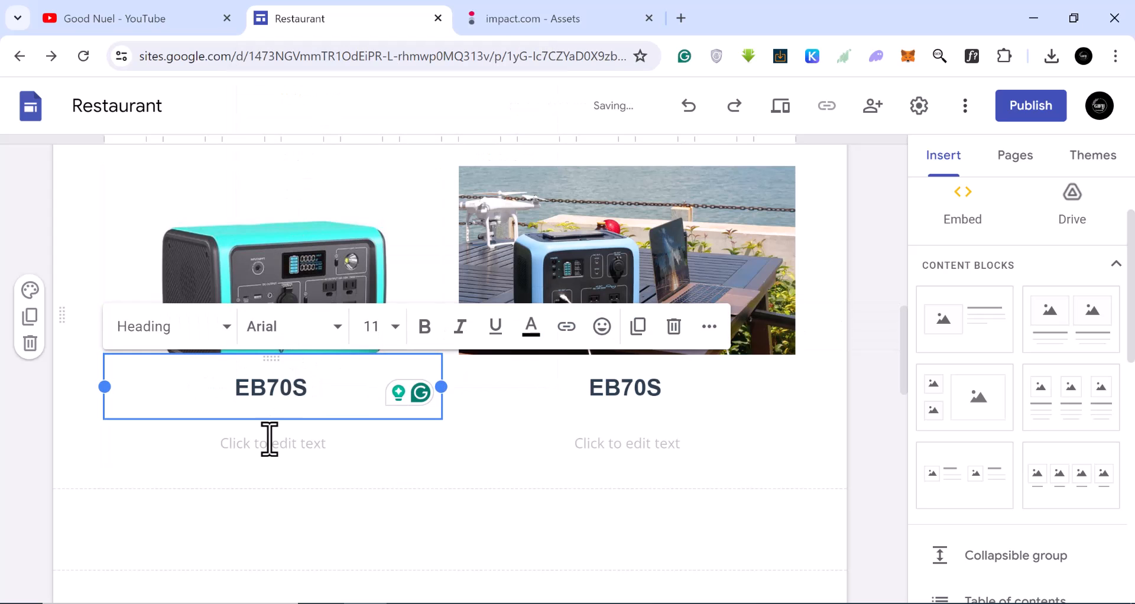
Delete the second image block and undo the deletion.
left_click(260, 456)
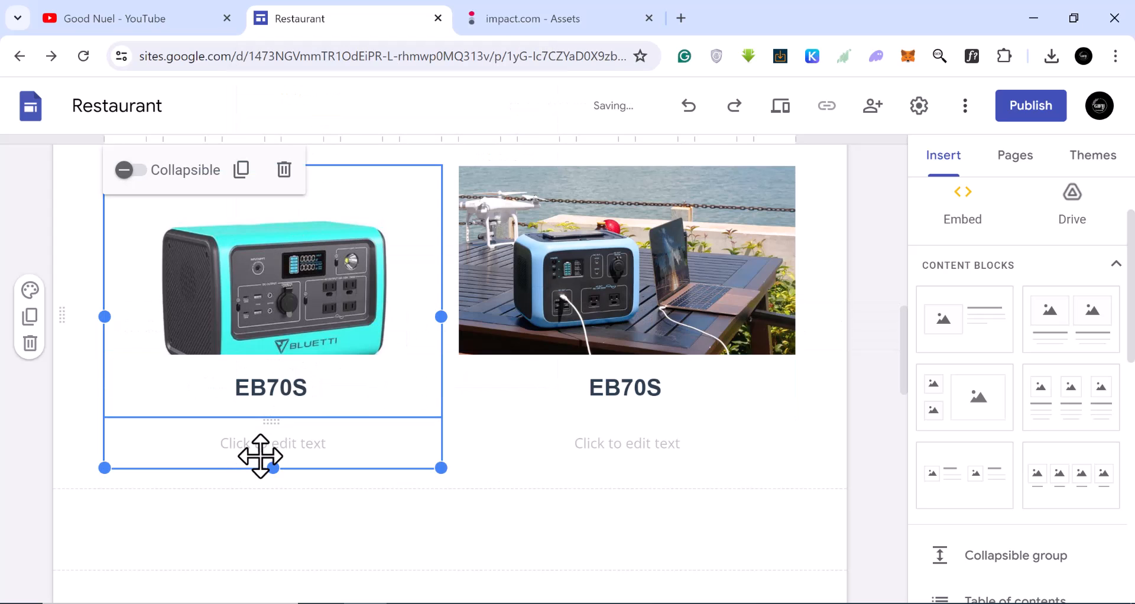
left_click(344, 456)
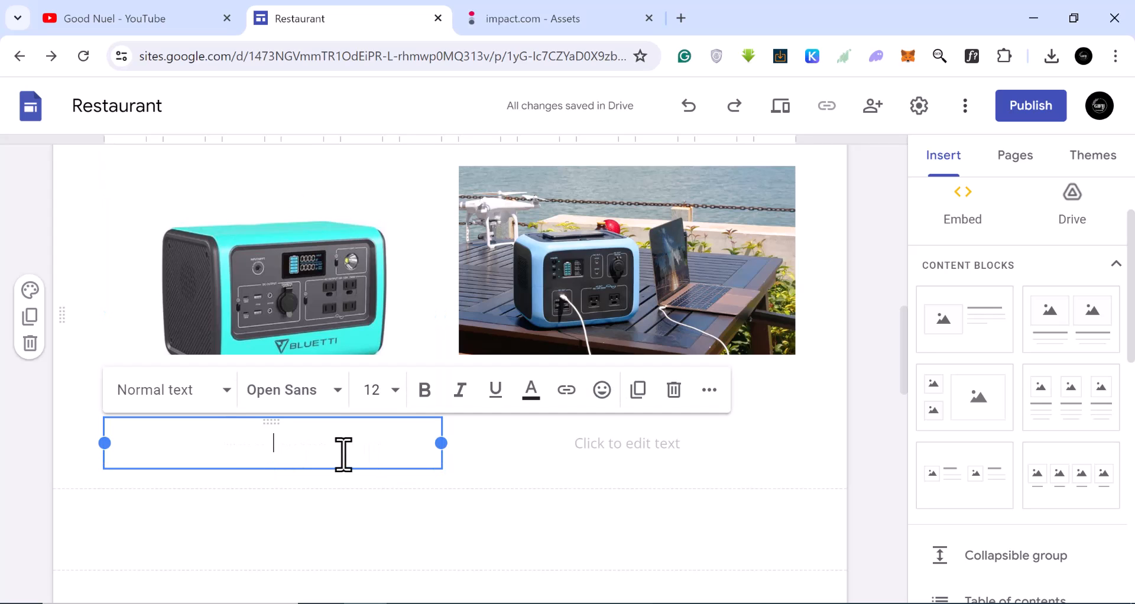
left_click(591, 456)
key("Delete")
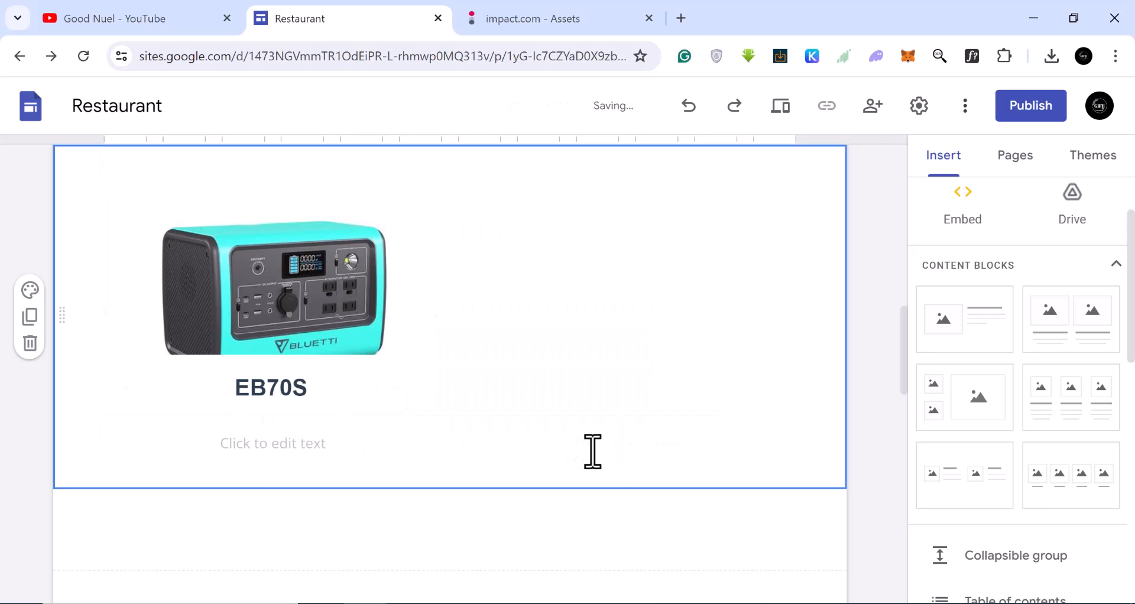
left_click(690, 111)
Delete the Press coverage, welcome-text and leftover empty template sections below the product block.
scroll(671, 411, "up", 10)
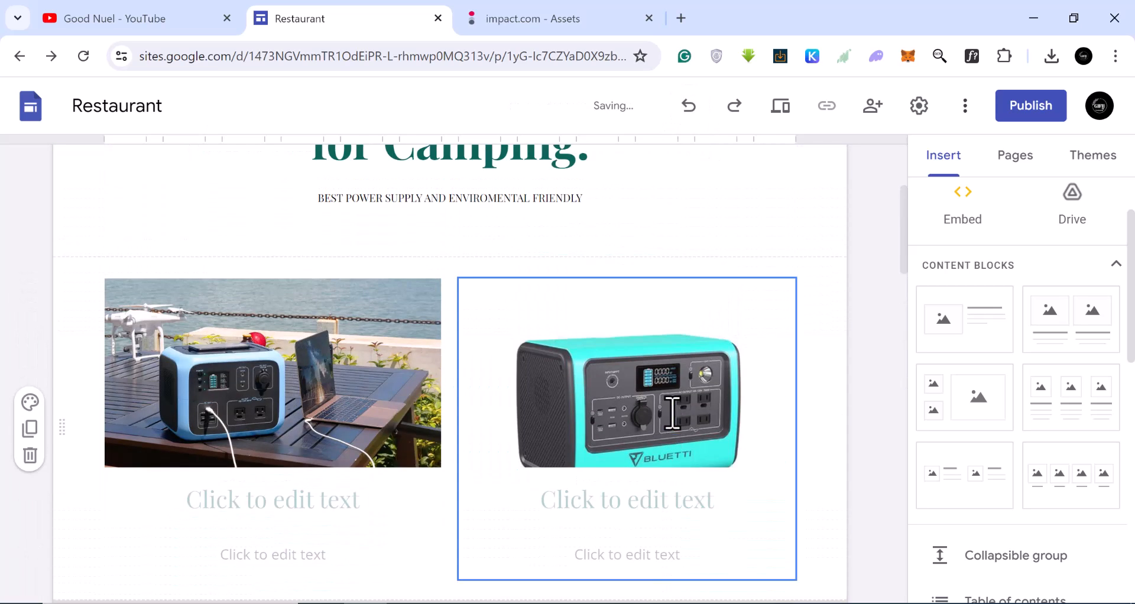
scroll(672, 412, "down", 15)
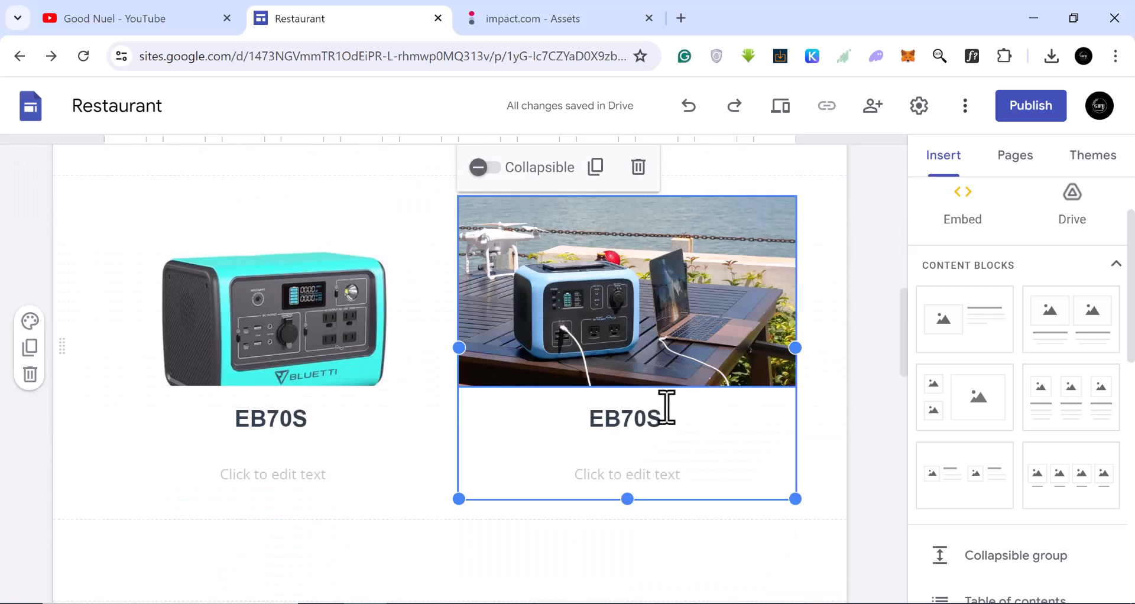
scroll(673, 420, "down", 5)
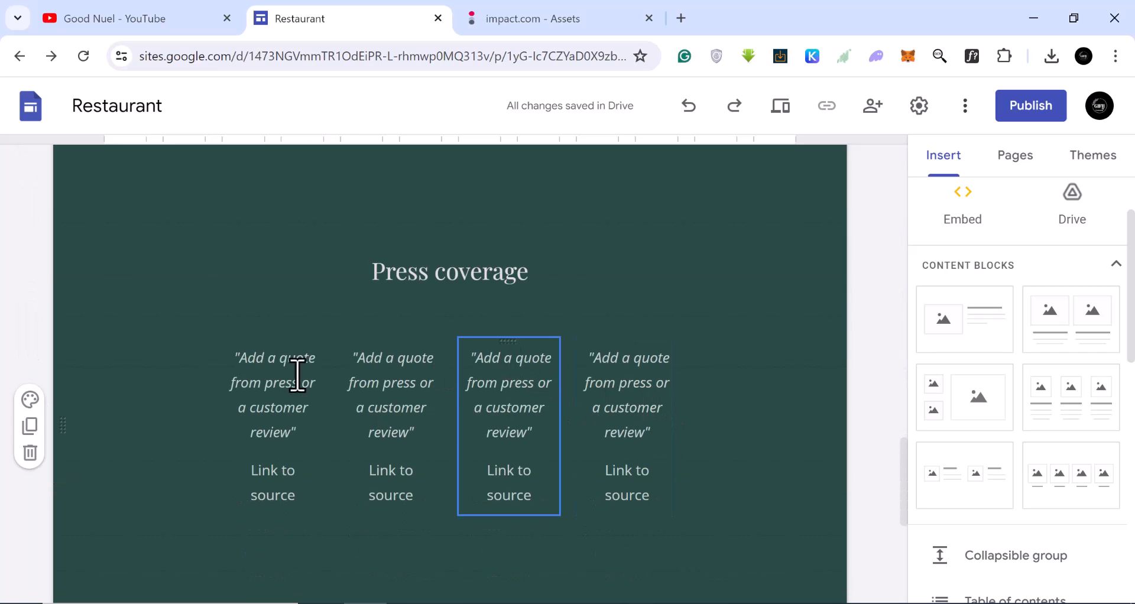
left_click(30, 453)
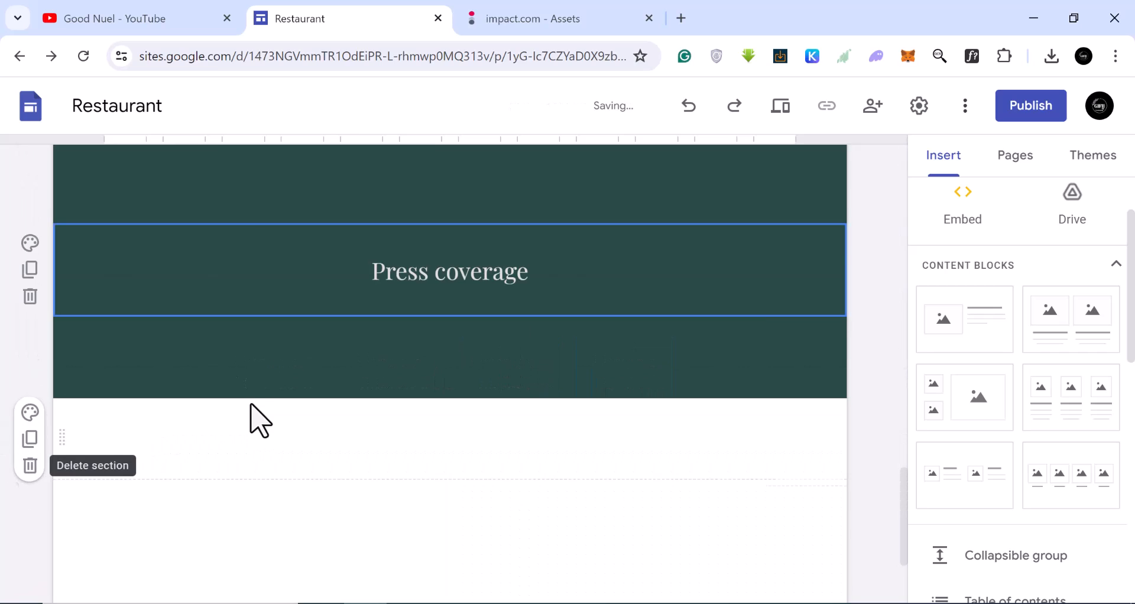
left_click(30, 387)
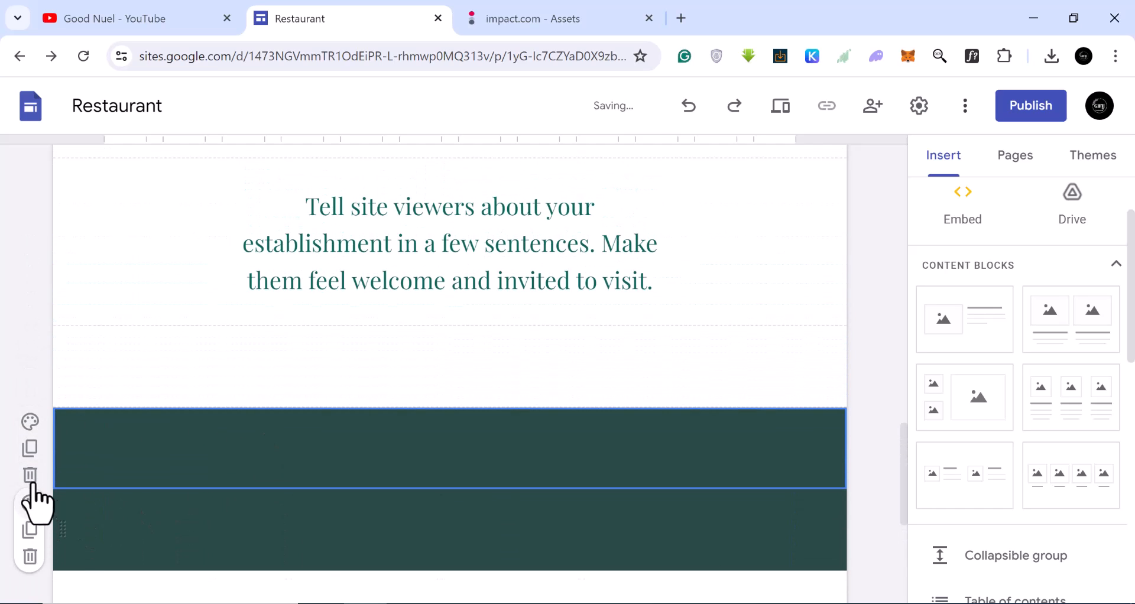
left_click(30, 476)
left_click(29, 476)
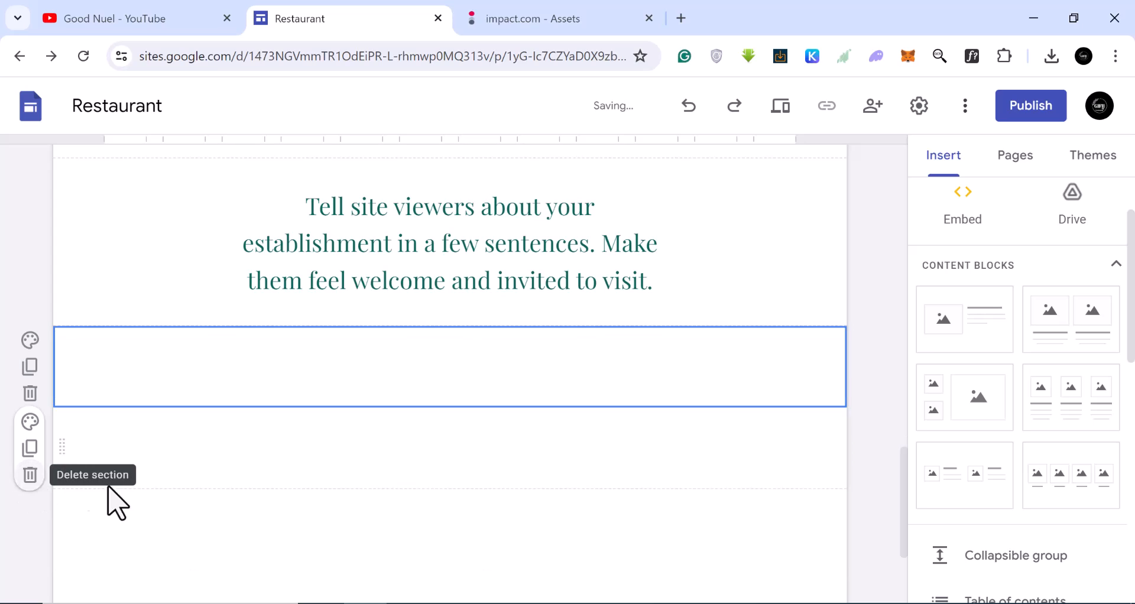
left_click(29, 476)
left_click(30, 393)
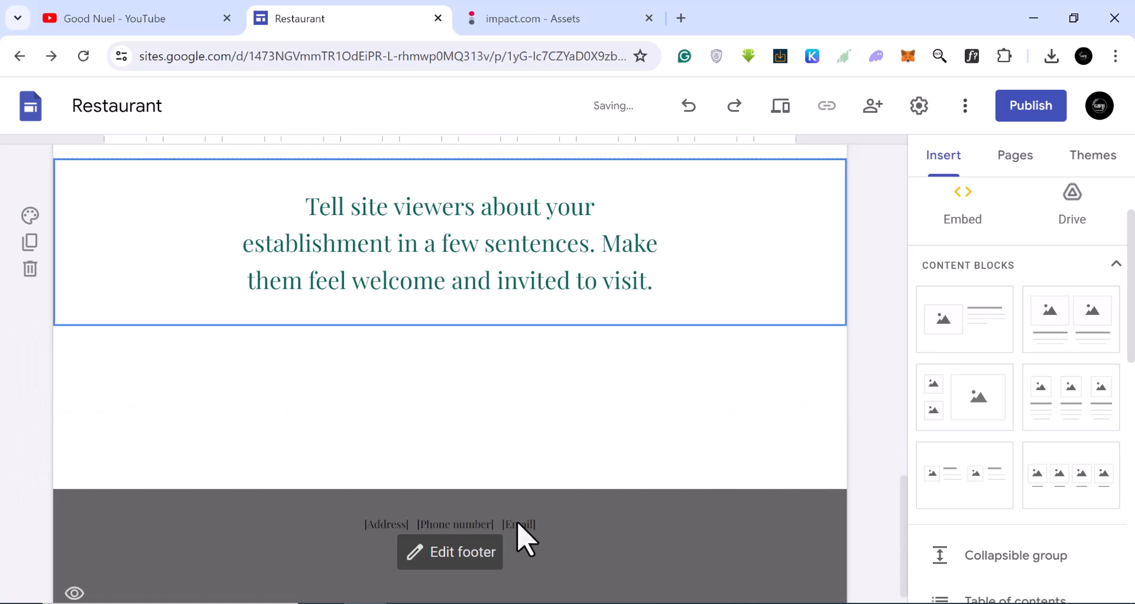
left_click(30, 271)
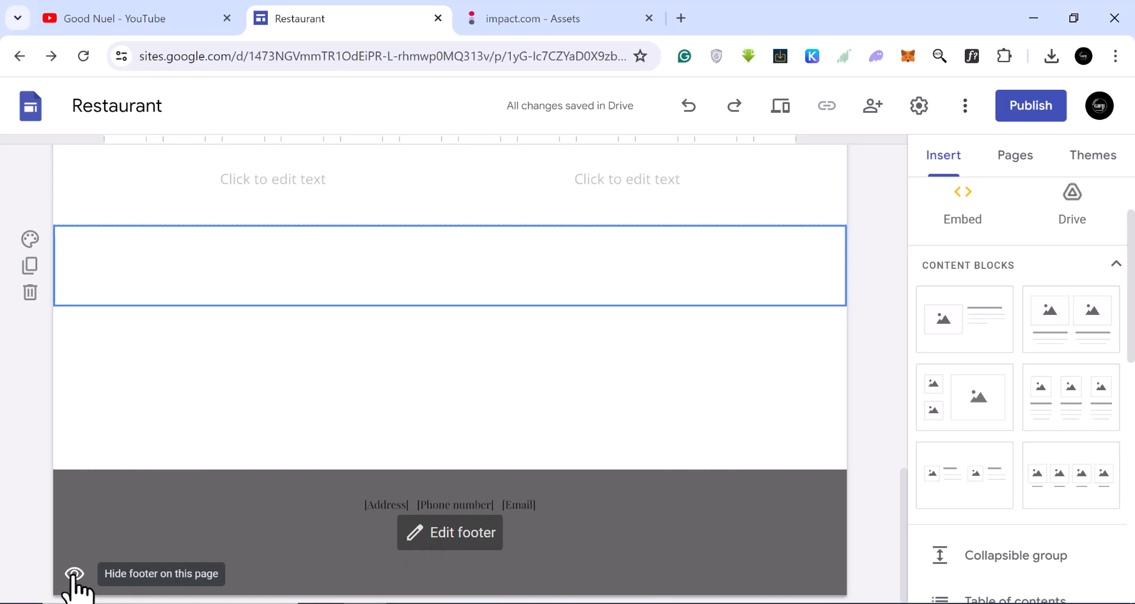
Rename the site title in the header to "Power Stations".
scroll(278, 500, "up", 10)
scroll(277, 470, "up", 5)
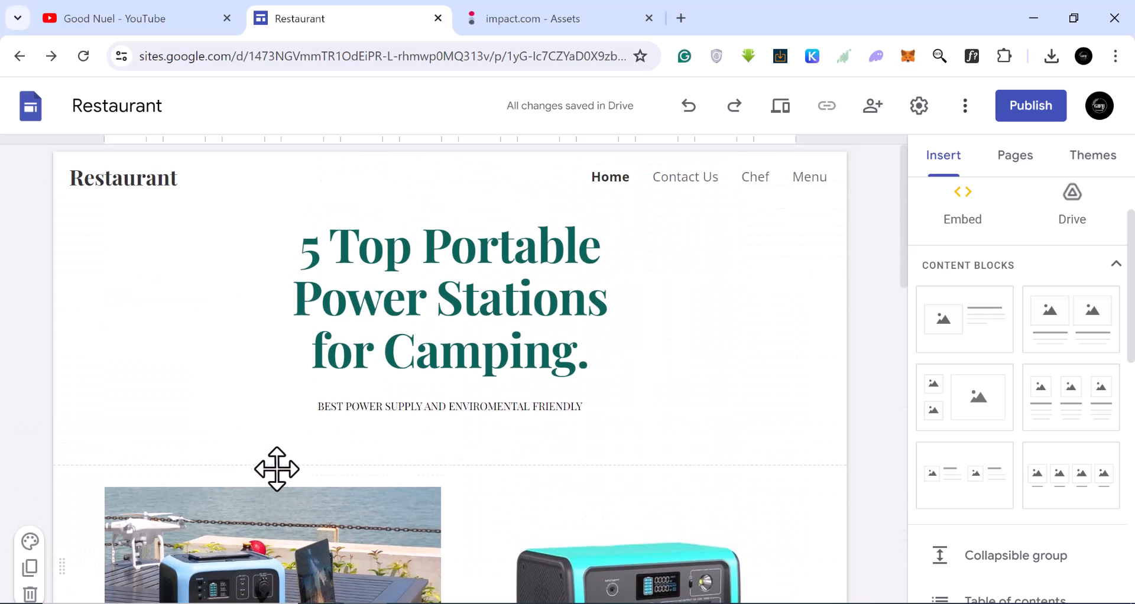
double_click(154, 179)
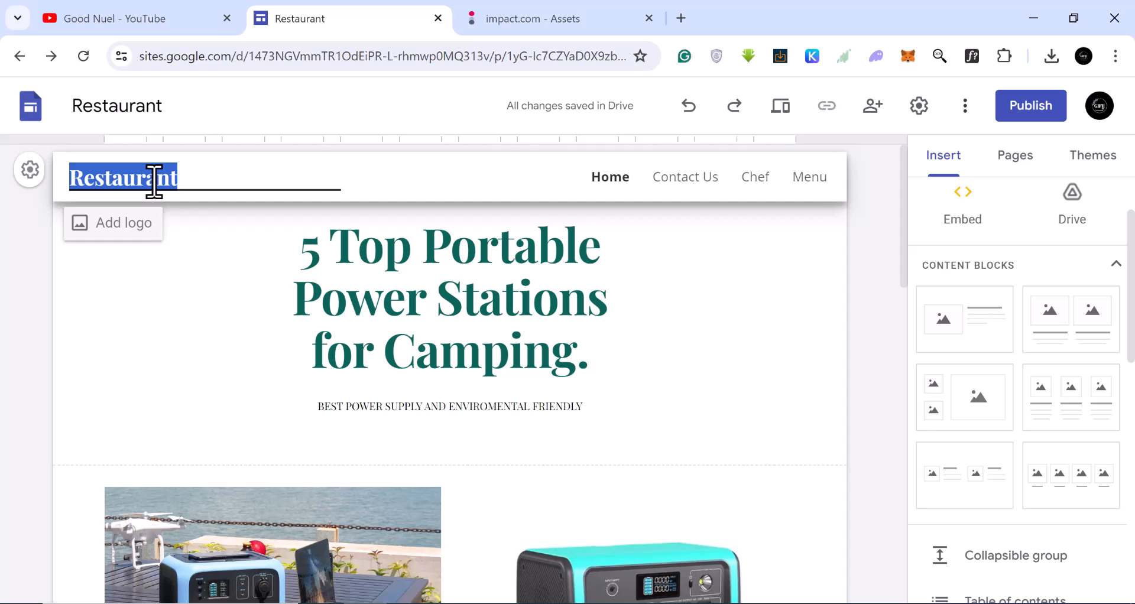
type("Power Stations")
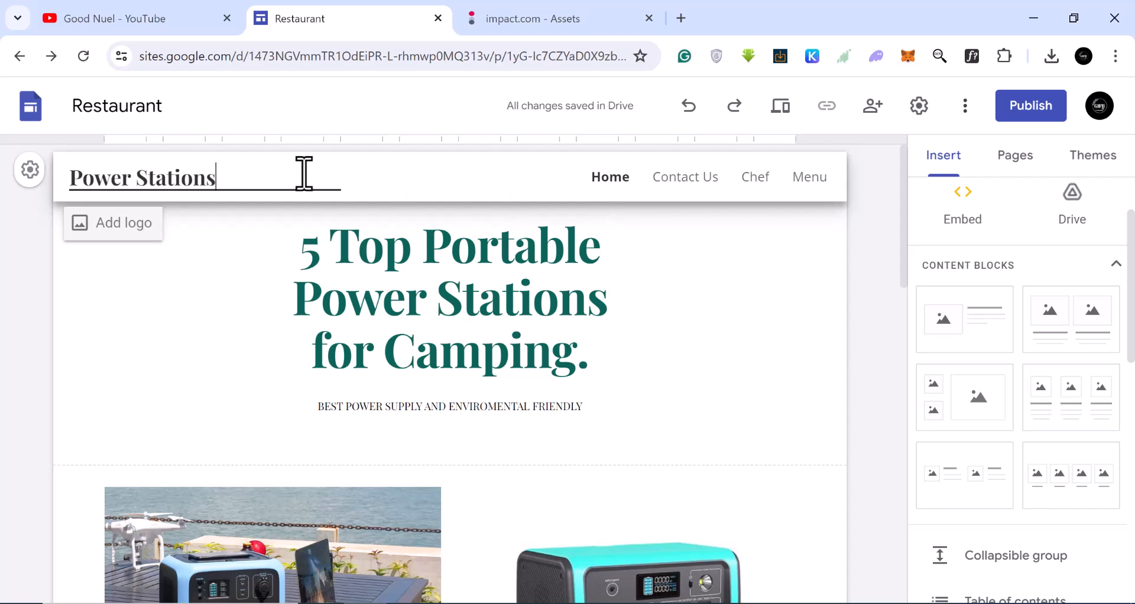
left_click(198, 349)
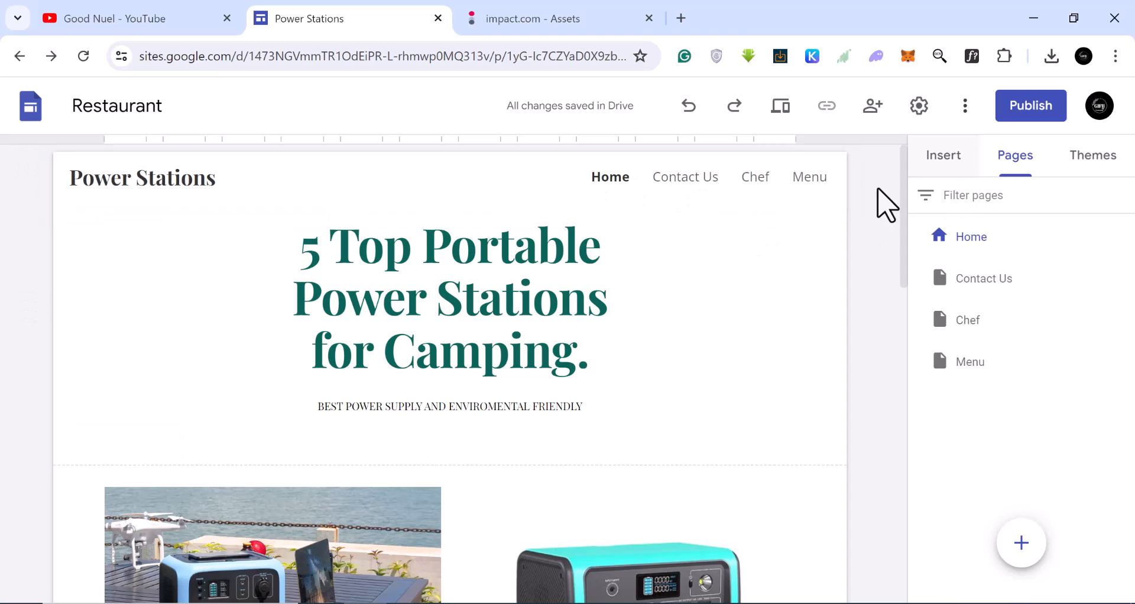
Open the site's pages list and delete the Menu page.
left_click(941, 158)
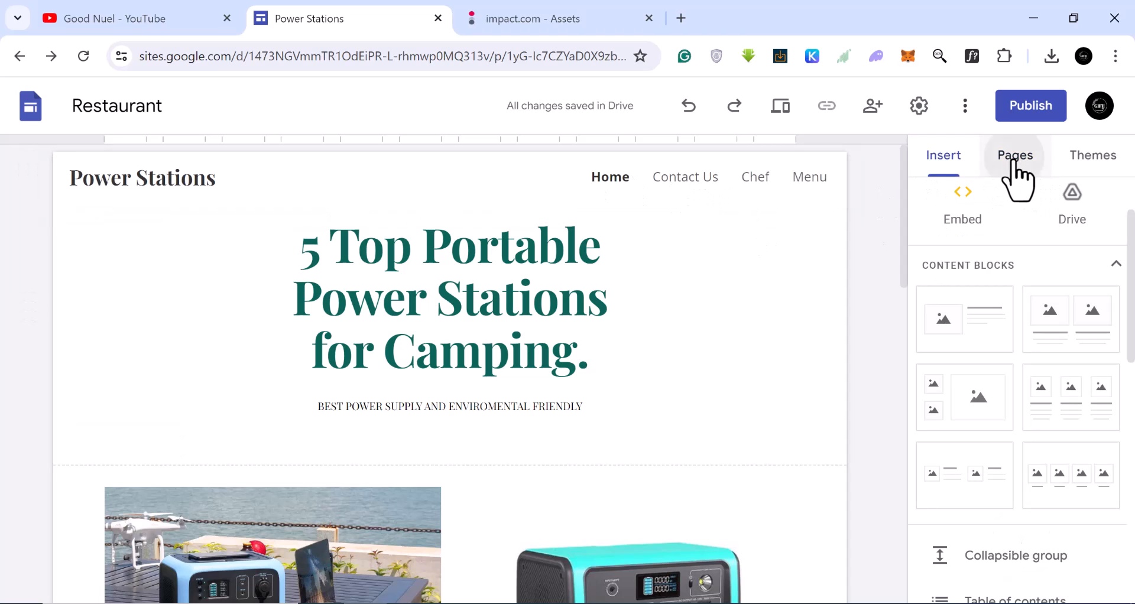
left_click(1018, 171)
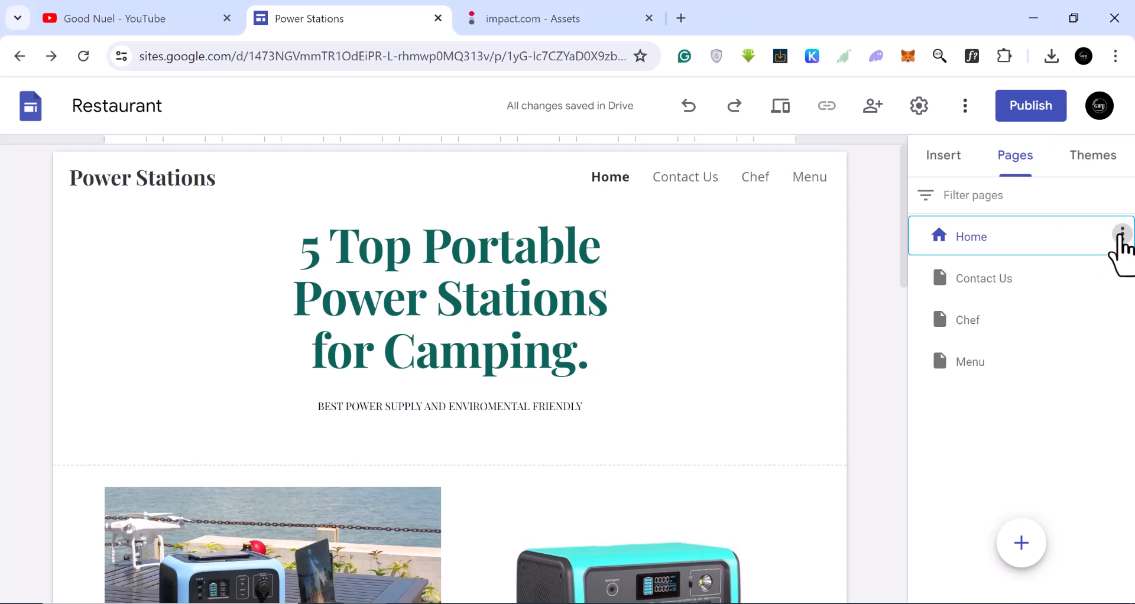
left_click(1122, 235)
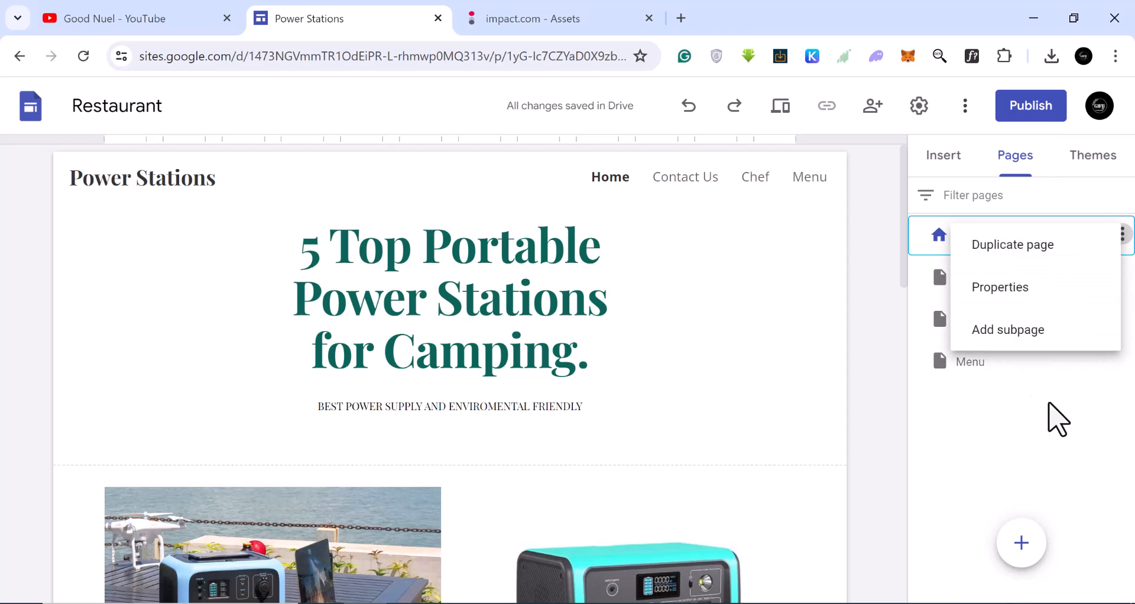
left_click(1119, 365)
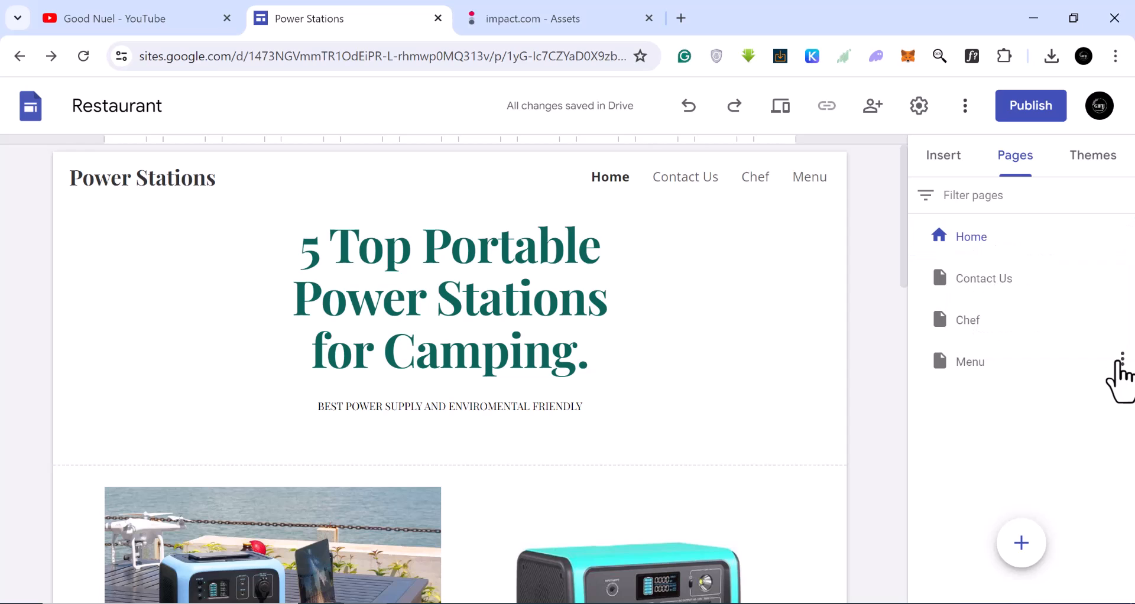
left_click(1123, 360)
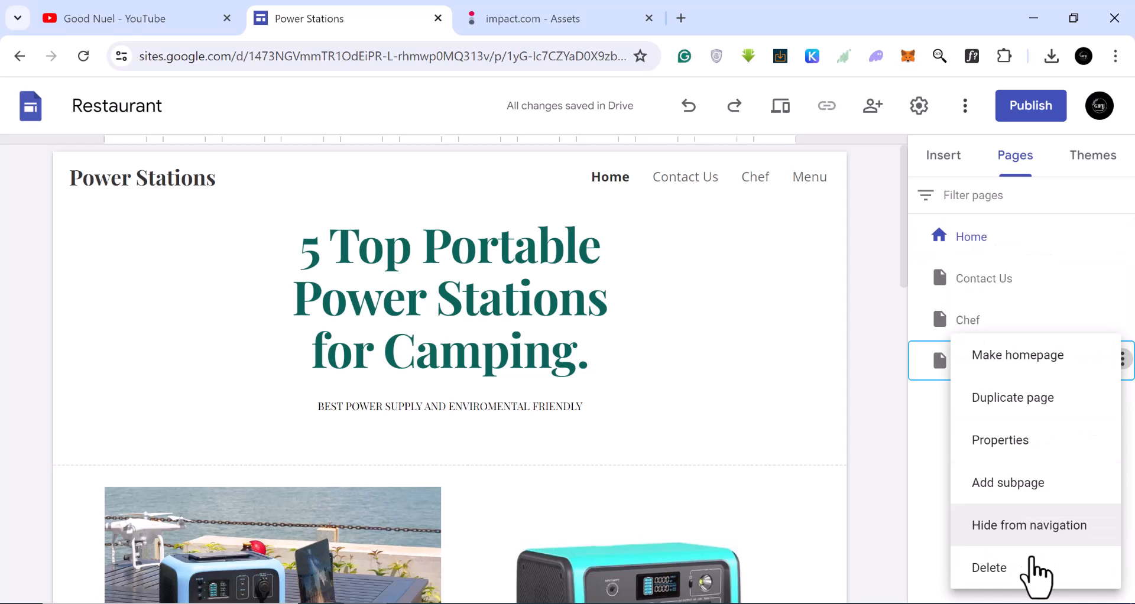
left_click(991, 567)
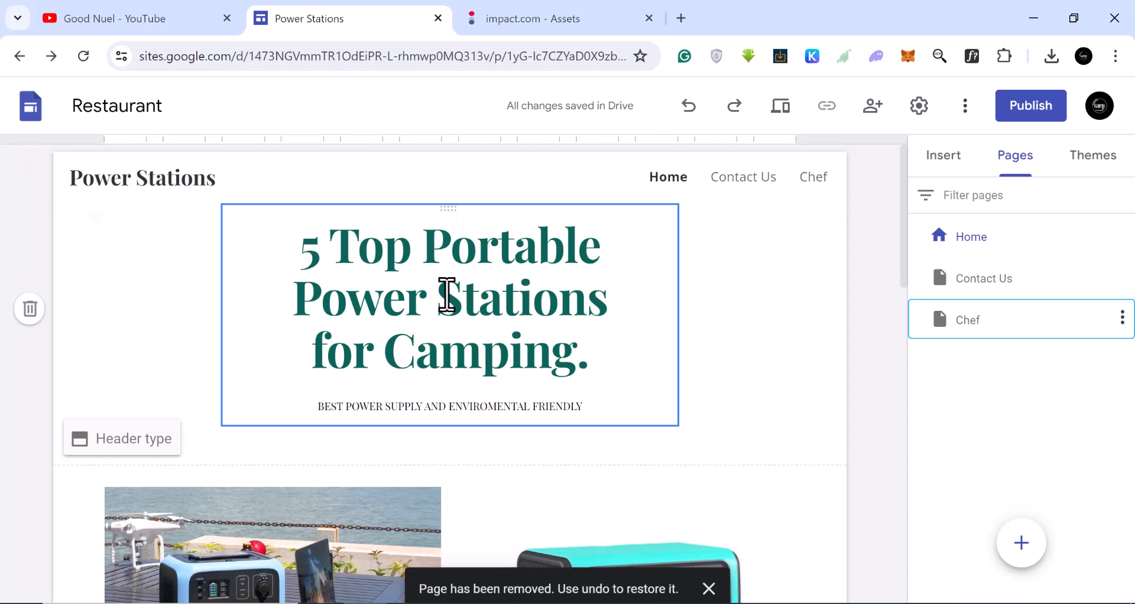
Delete the Chef and Contact Us pages, leaving only Home.
left_click(1123, 319)
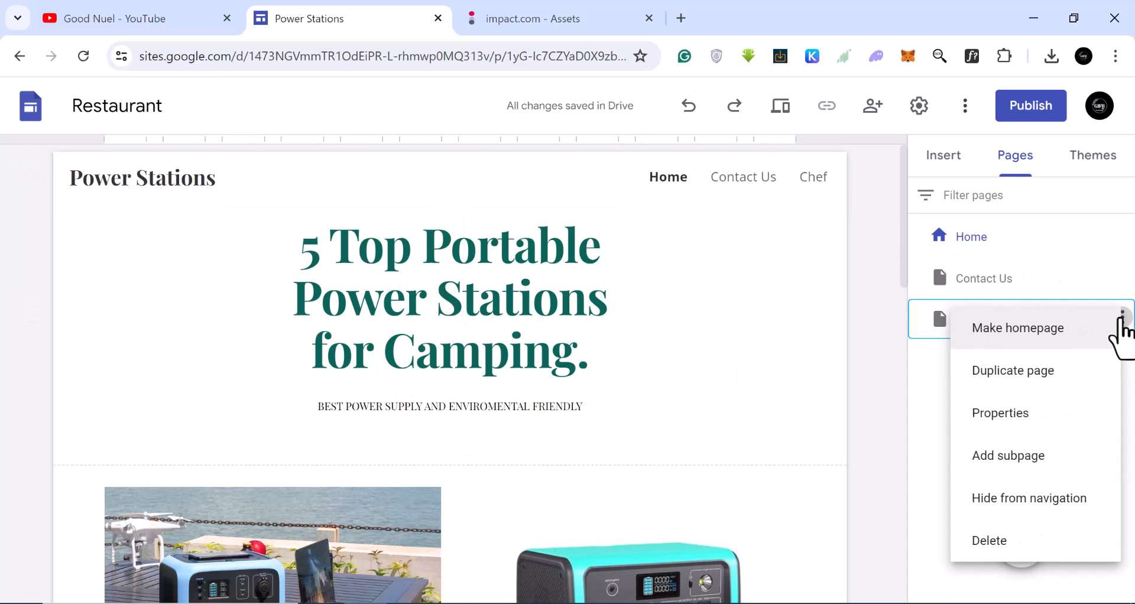
left_click(993, 524)
left_click(1123, 276)
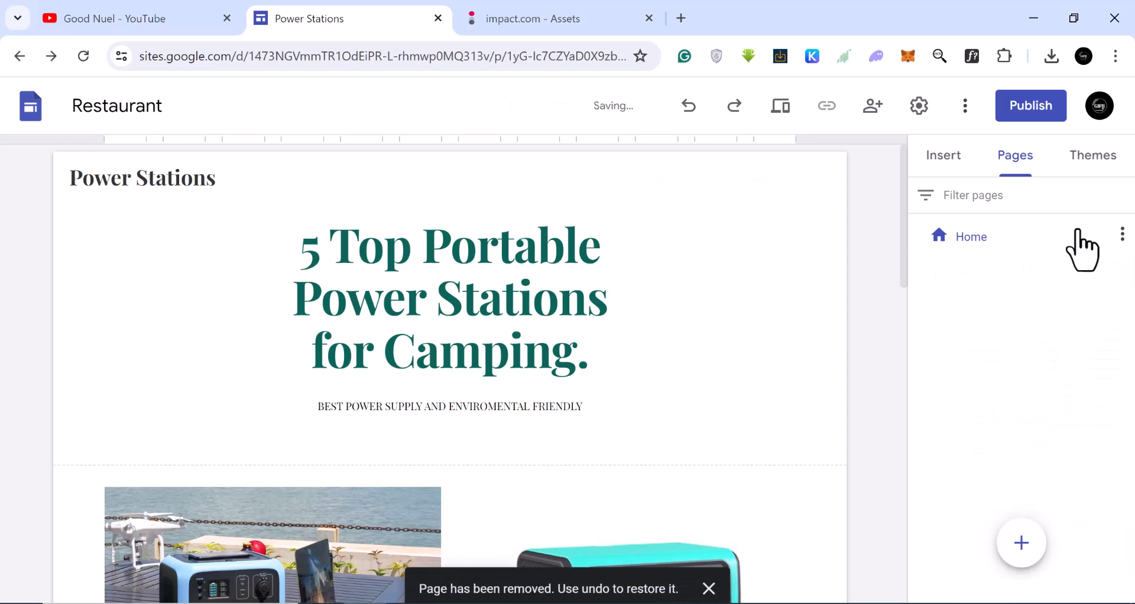
left_click(1123, 234)
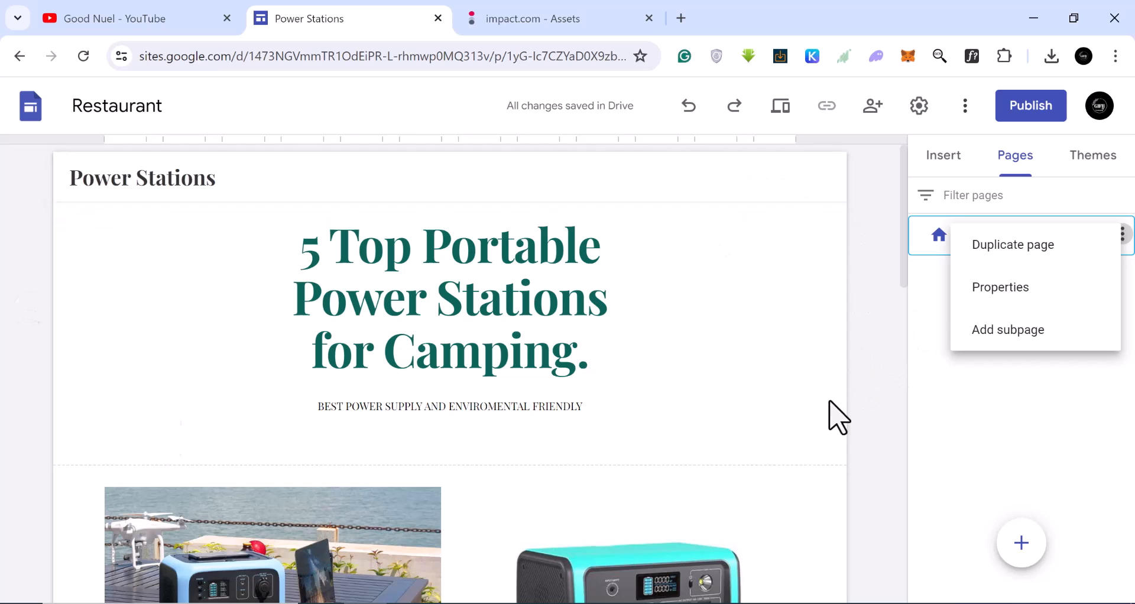
left_click(1079, 454)
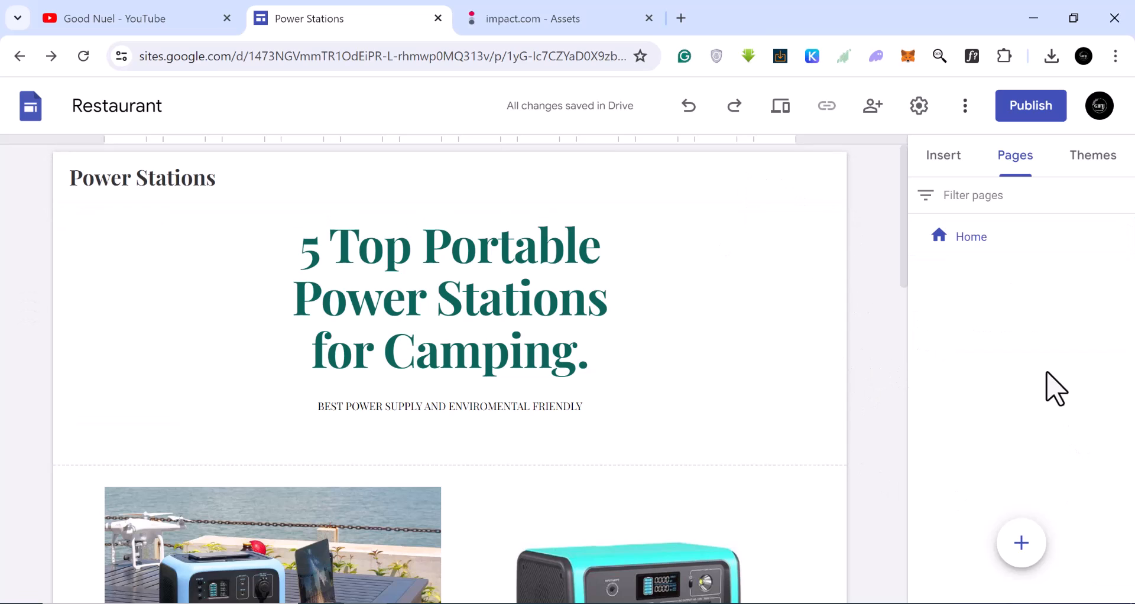
Insert a button named "Checkout the flash sales" below the product block and start editing its link.
left_click(925, 161)
scroll(539, 431, "down", 10)
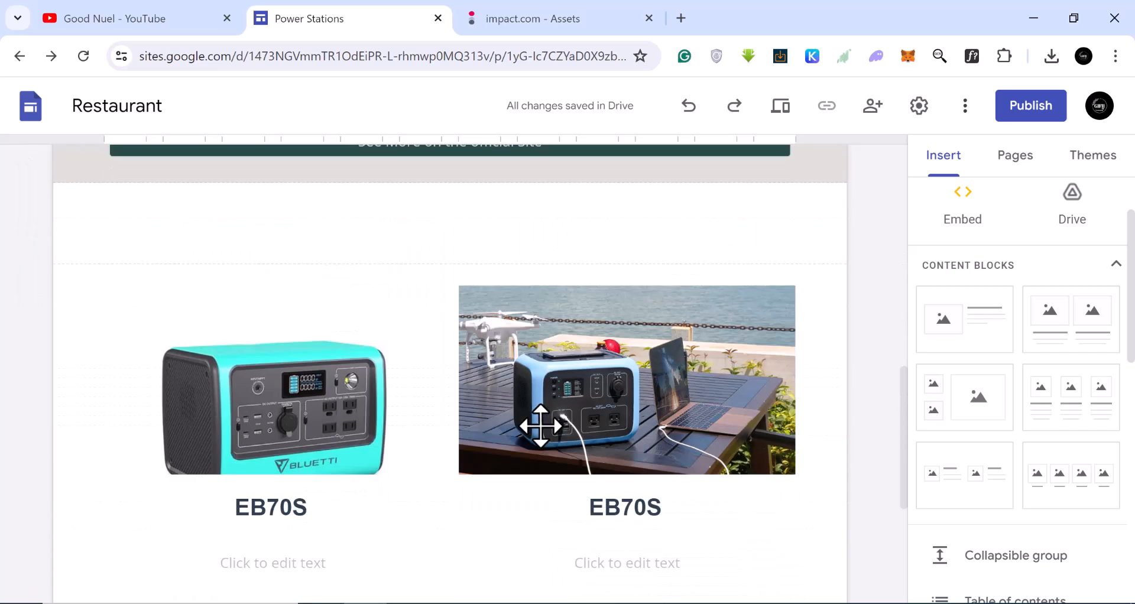
scroll(1009, 461, "down", 4)
scroll(963, 451, "up", 2)
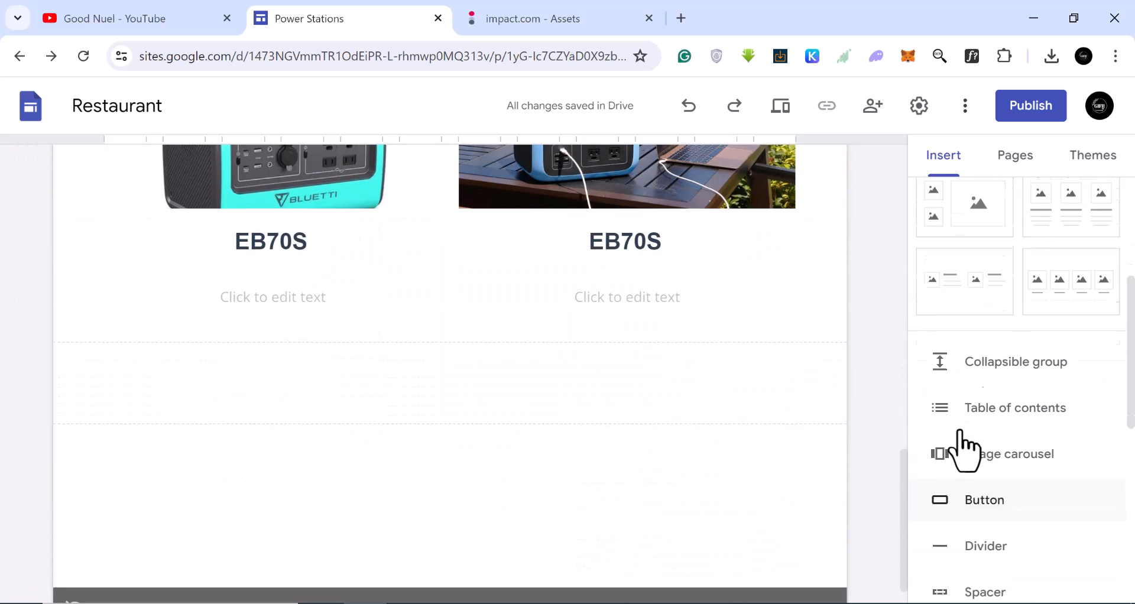
scroll(966, 451, "down", 3)
left_click_drag(966, 435, 400, 381)
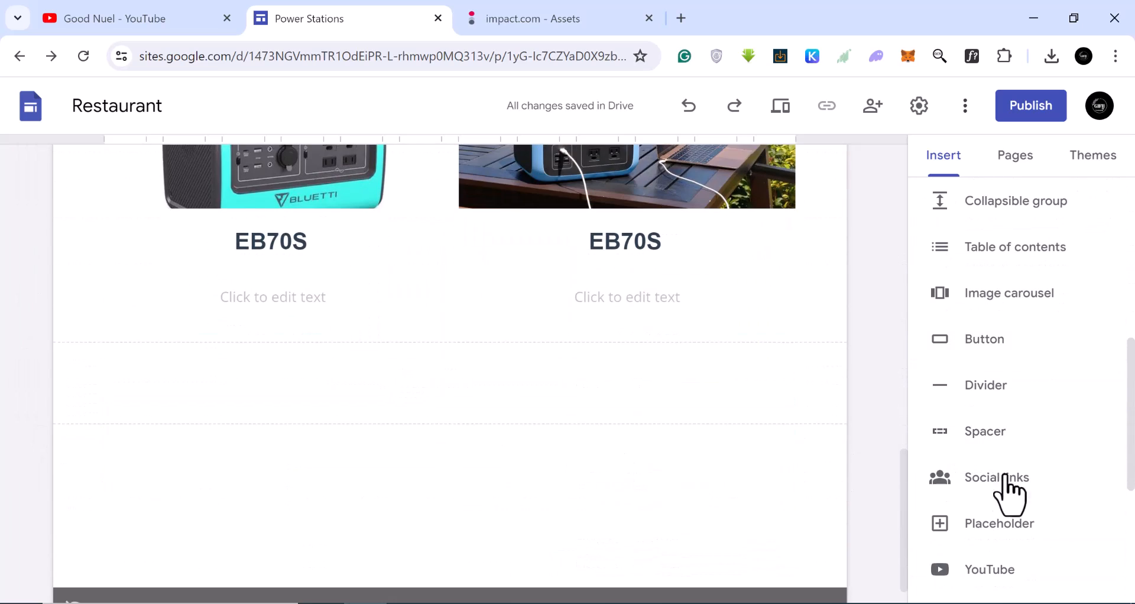
left_click(986, 355)
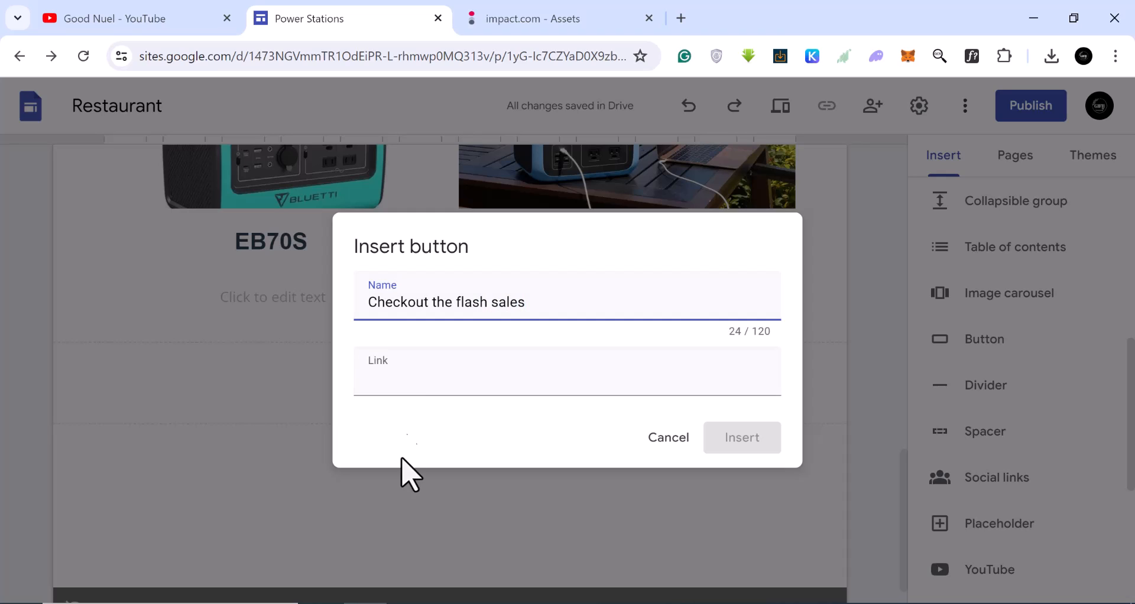
left_click(404, 379)
Switch to the impact.com tab and open the EB70S asset's tracking link.
left_click(528, 30)
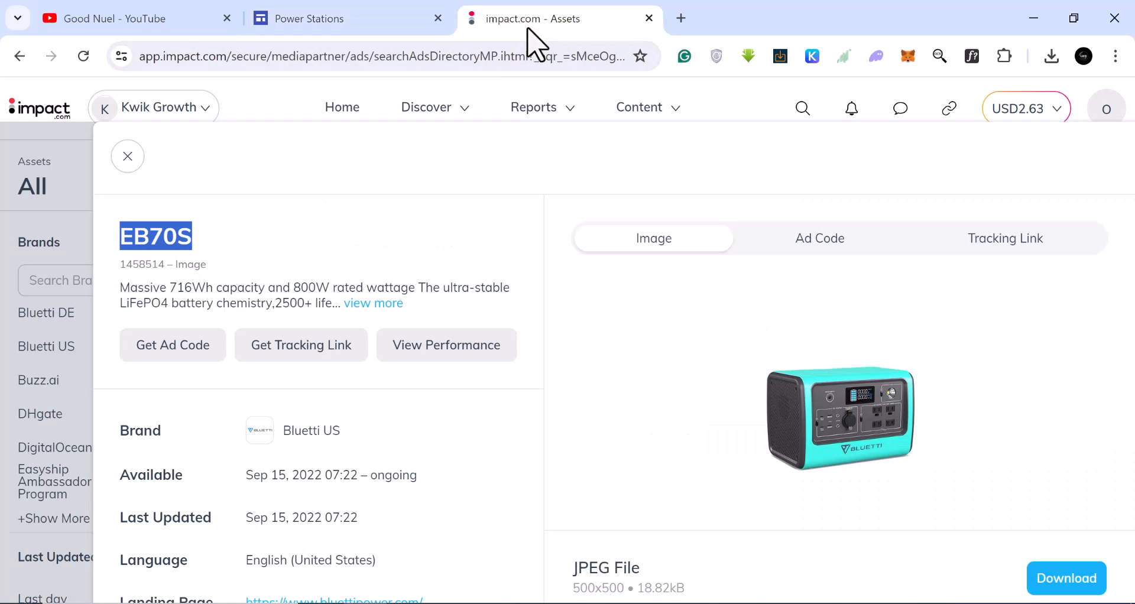
left_click(1013, 251)
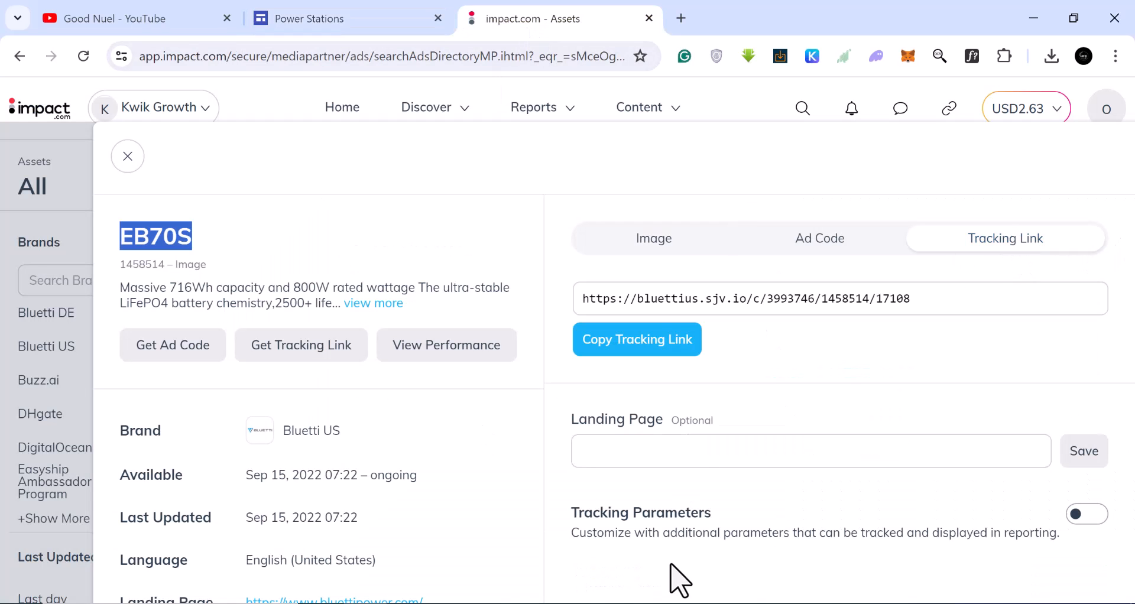
Copy the EB70S tracking link, set it as the button's link, insert the button and stretch it to full page width.
left_click(686, 342)
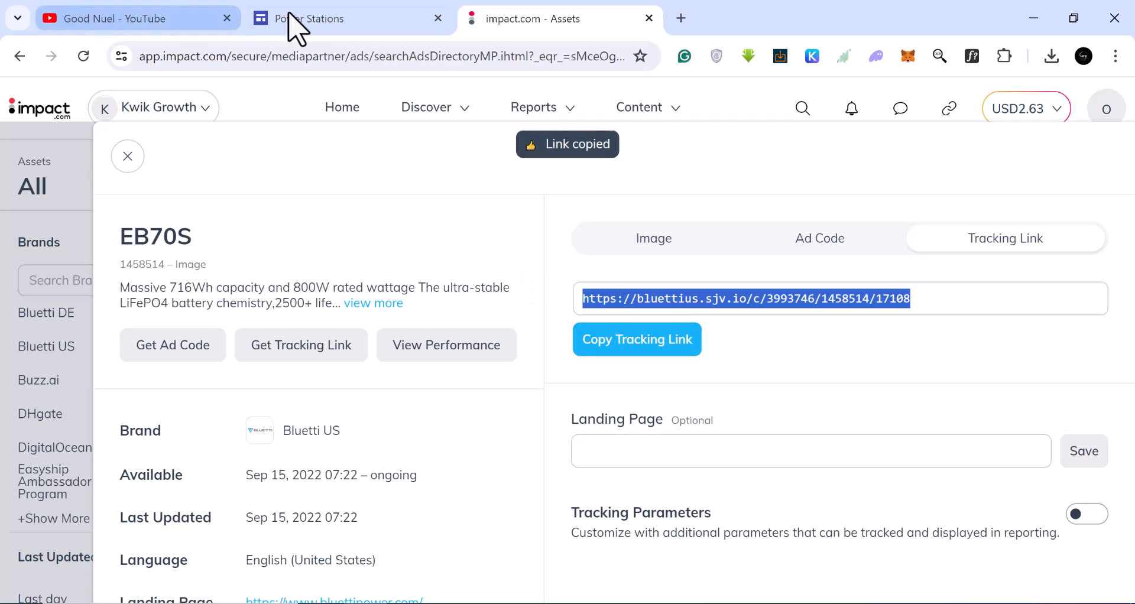
left_click(311, 28)
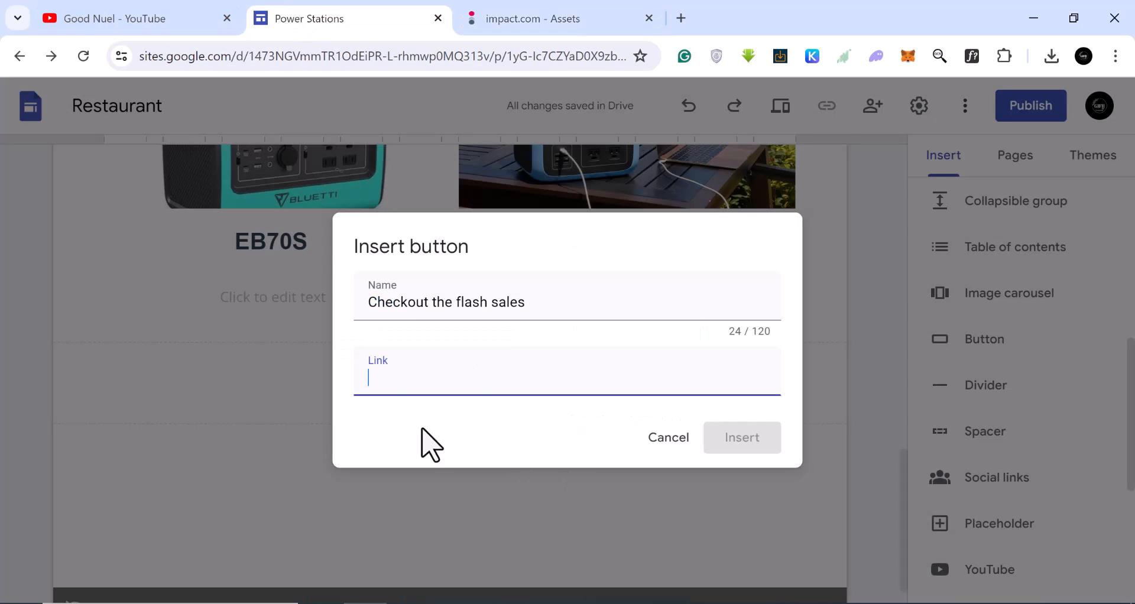
right_click(409, 382)
left_click(466, 247)
left_click(741, 449)
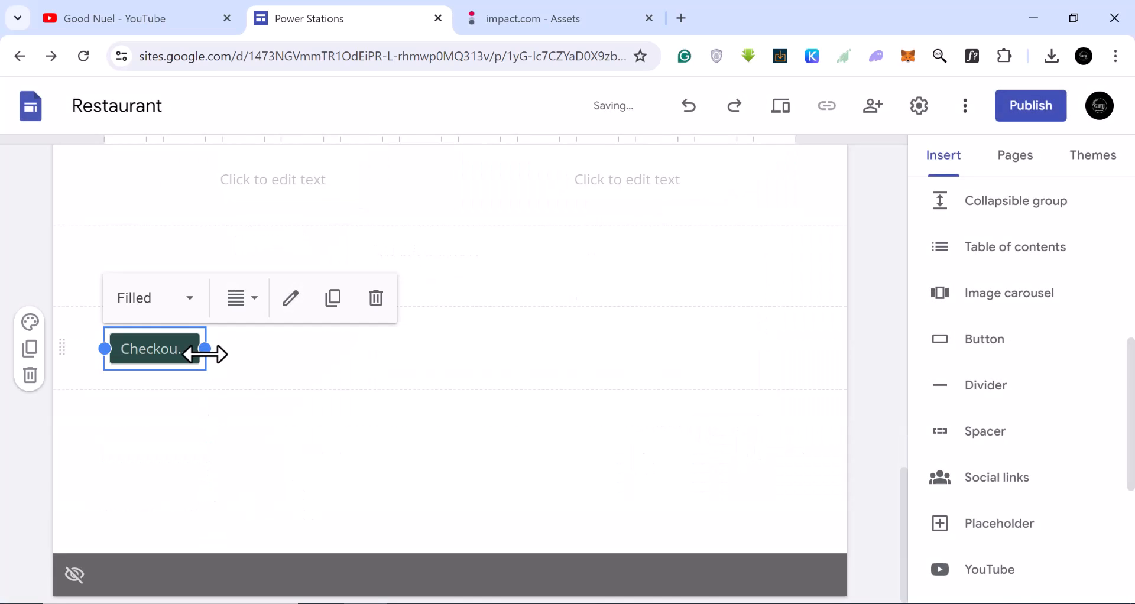
left_click_drag(205, 354, 827, 363)
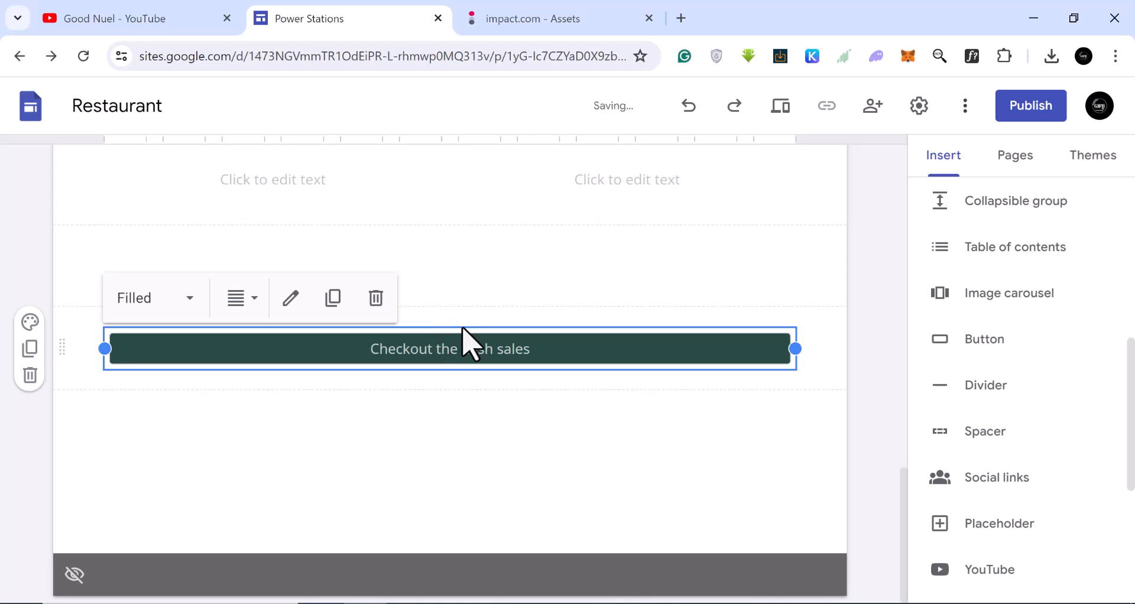
left_click(463, 329)
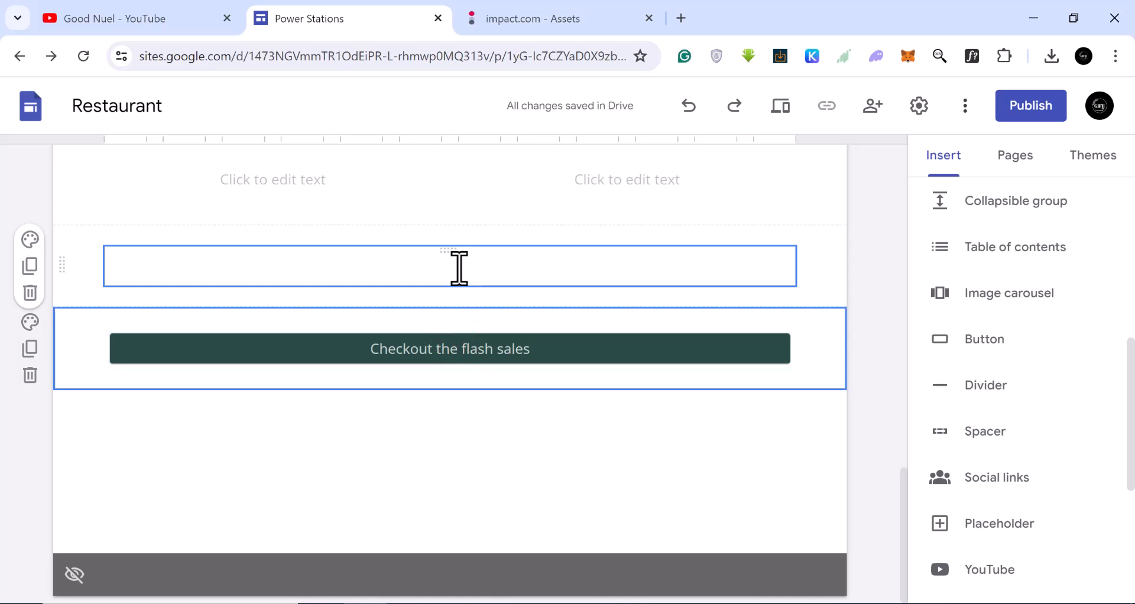
scroll(480, 450, "up", 15)
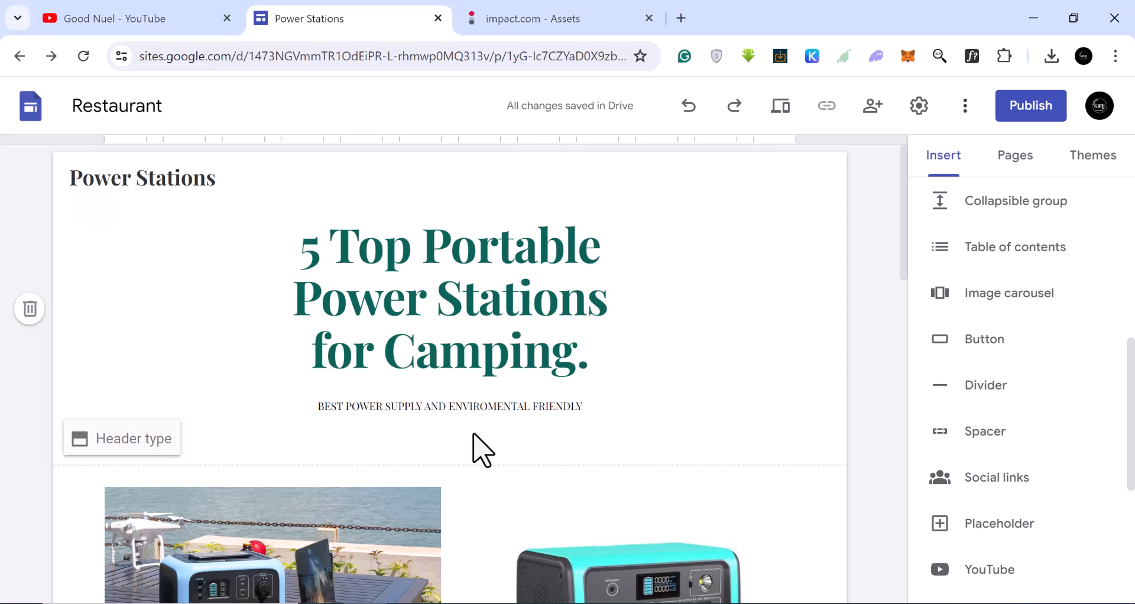
scroll(355, 495, "down", 15)
scroll(354, 528, "down", 2)
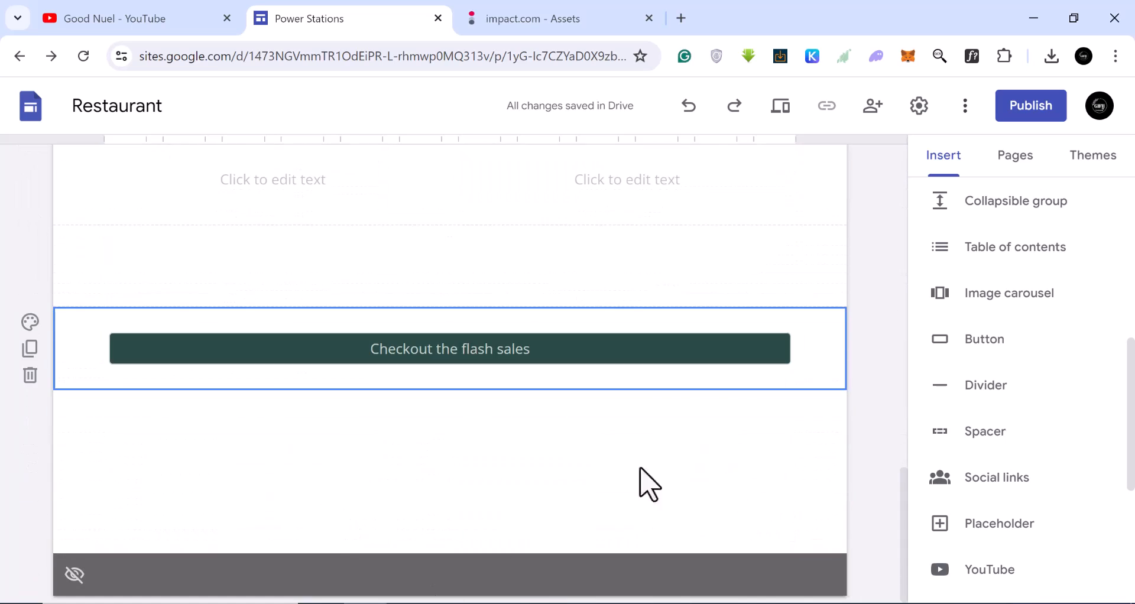
scroll(1012, 482, "down", 3)
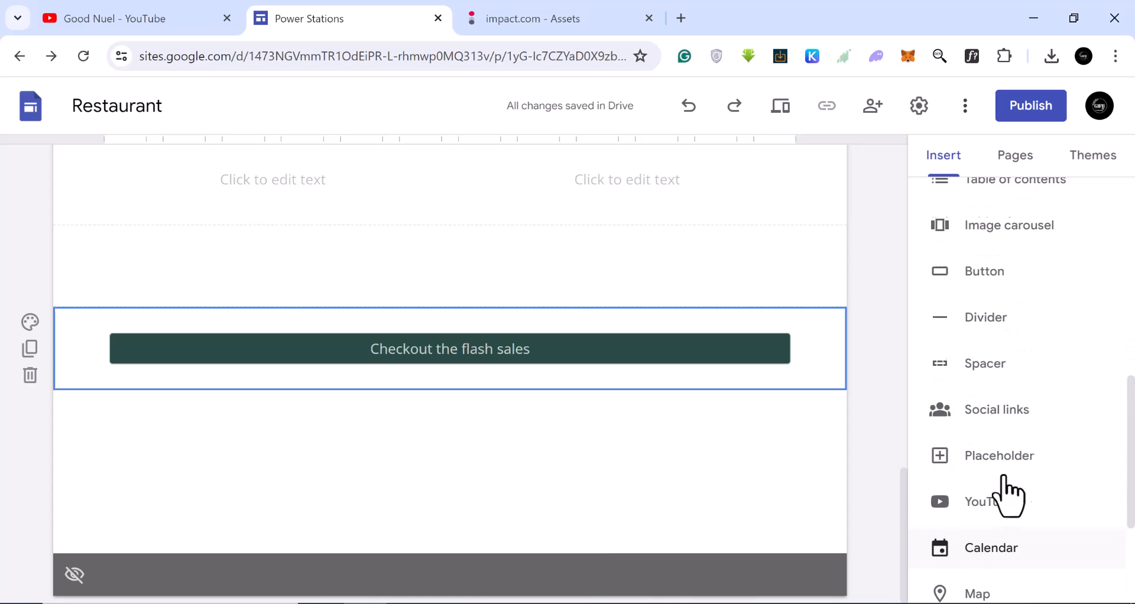
scroll(1011, 526, "down", 3)
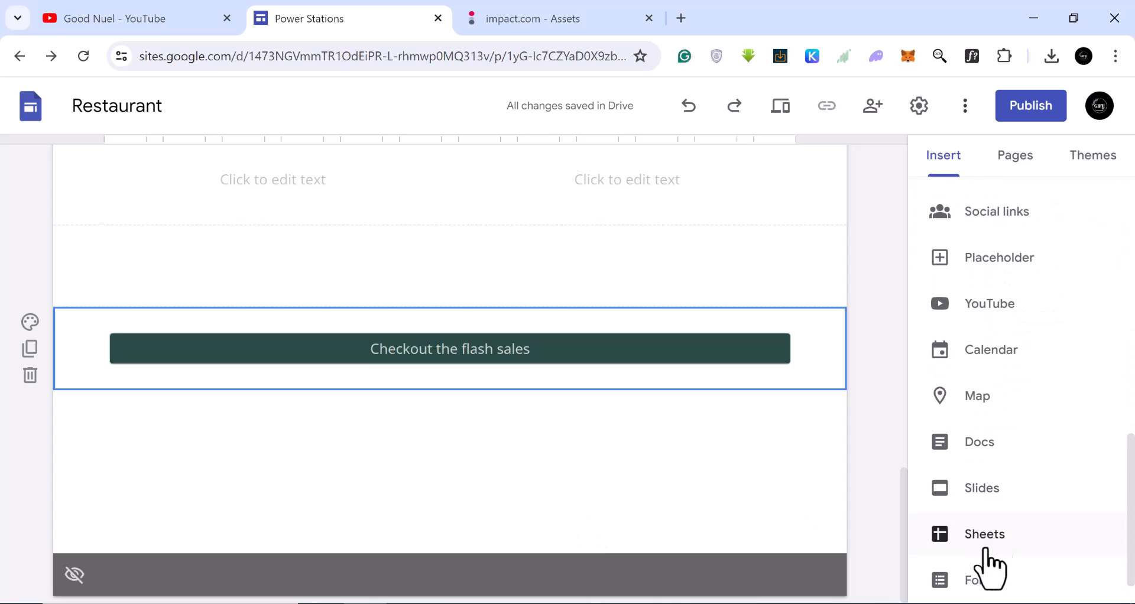
scroll(987, 506, "up", 2)
scroll(988, 502, "up", 2)
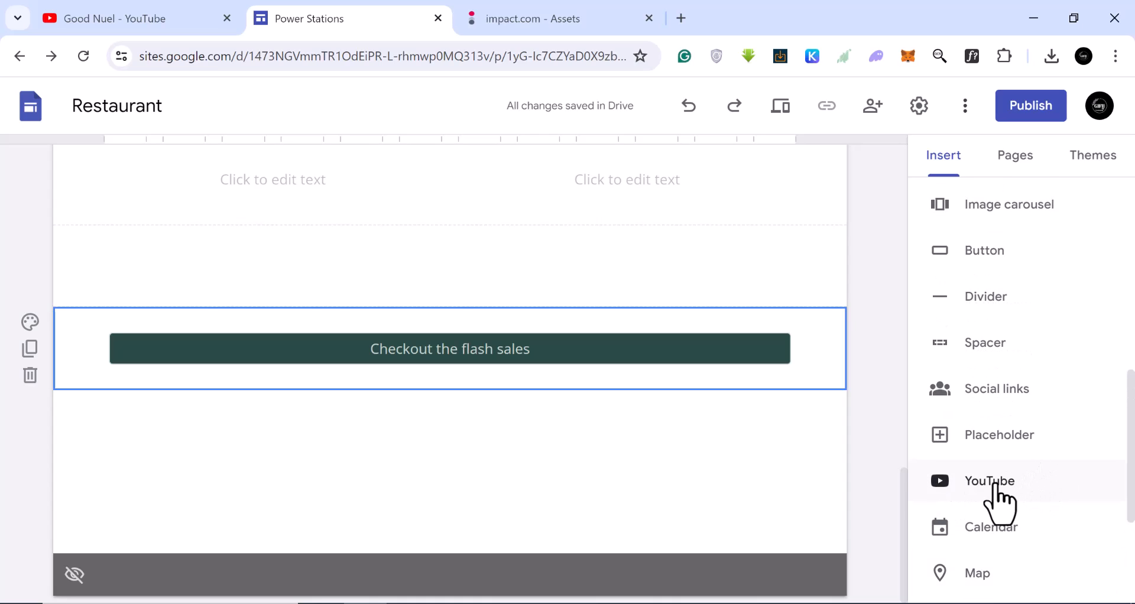
Check impact.com for Bluetti video assets and test the EB70S tracking link in a new browser tab.
left_click(542, 20)
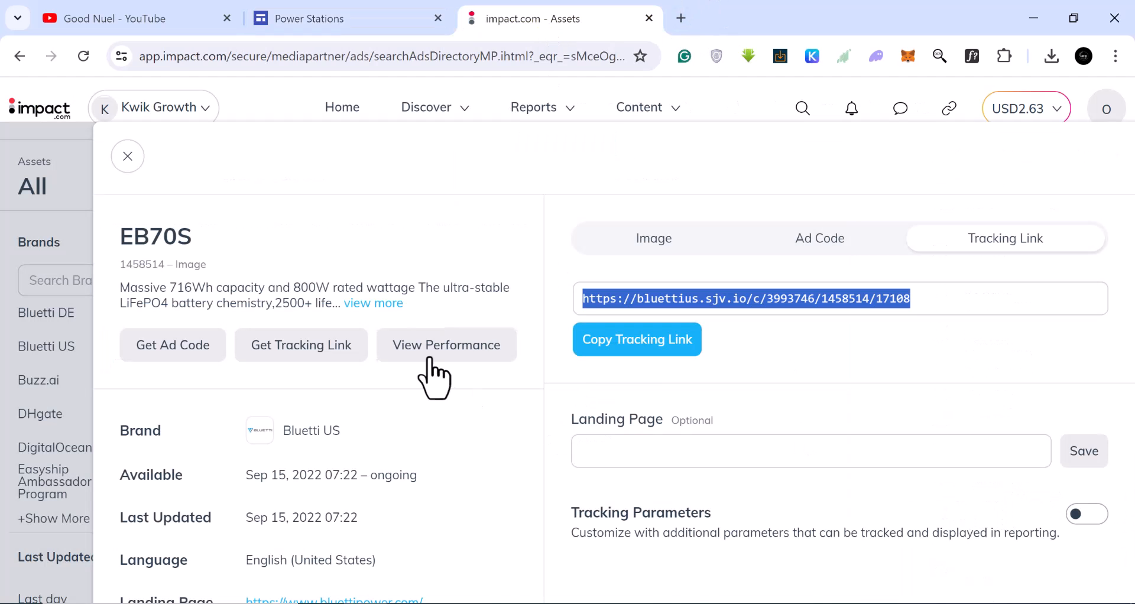
left_click(127, 157)
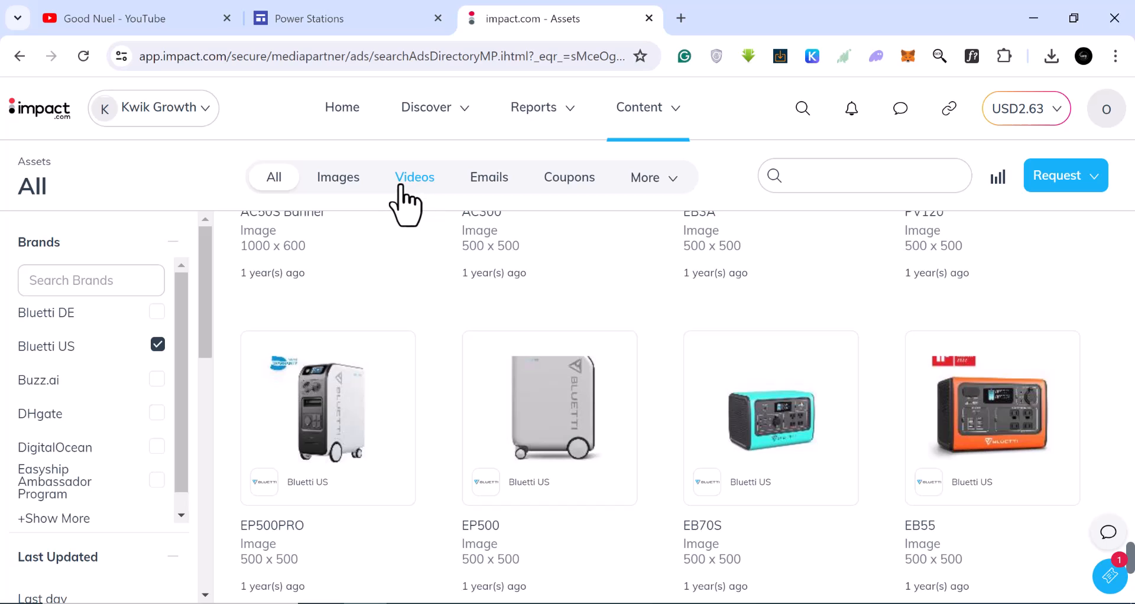
left_click(417, 184)
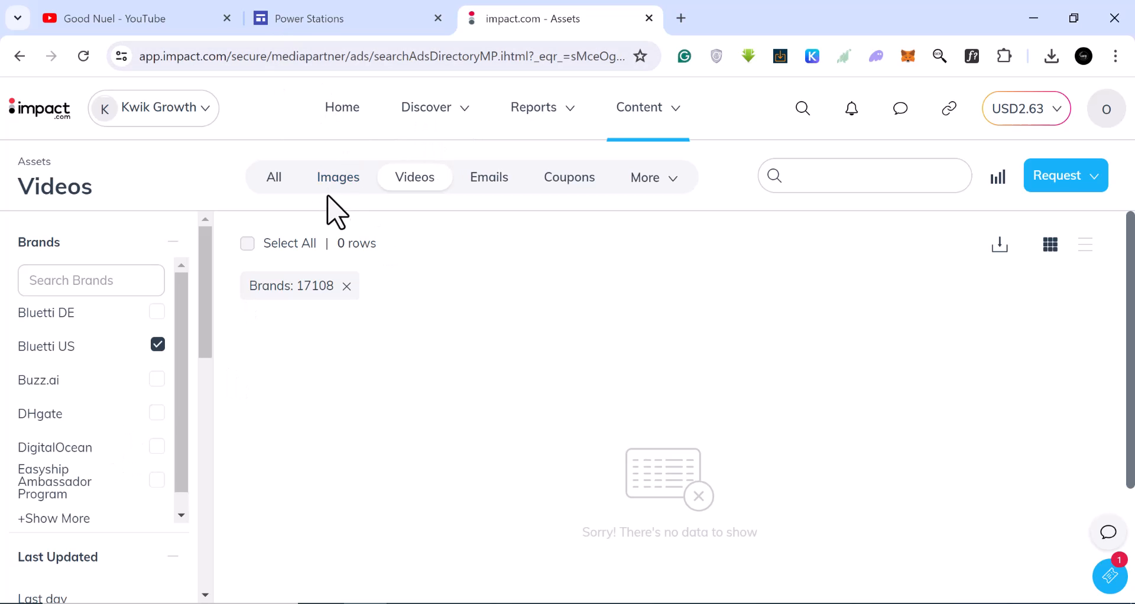
left_click(682, 18)
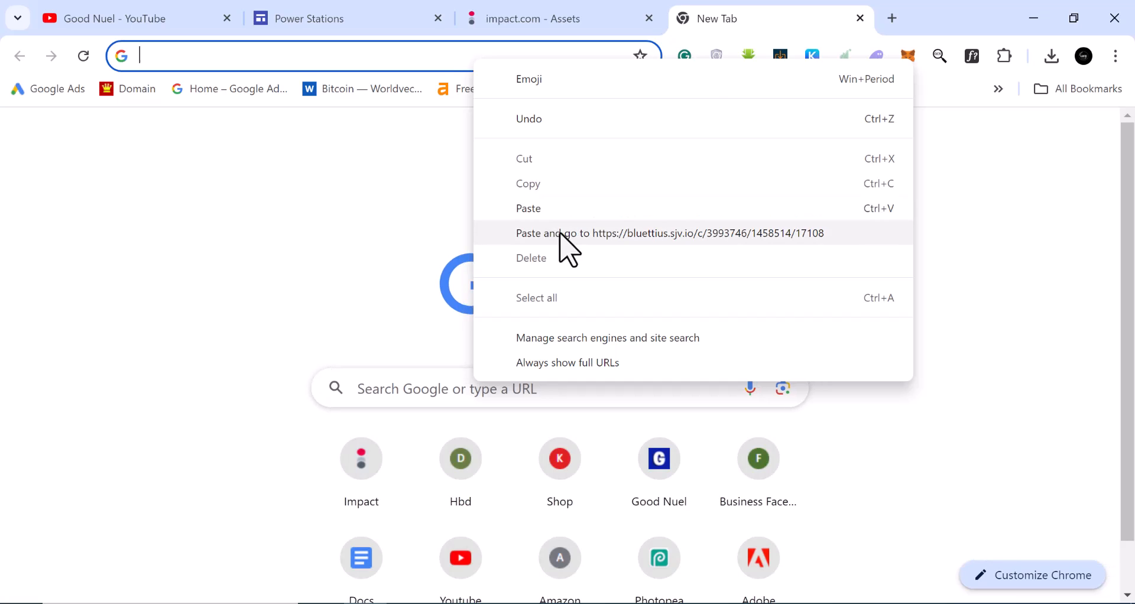
left_click(560, 234)
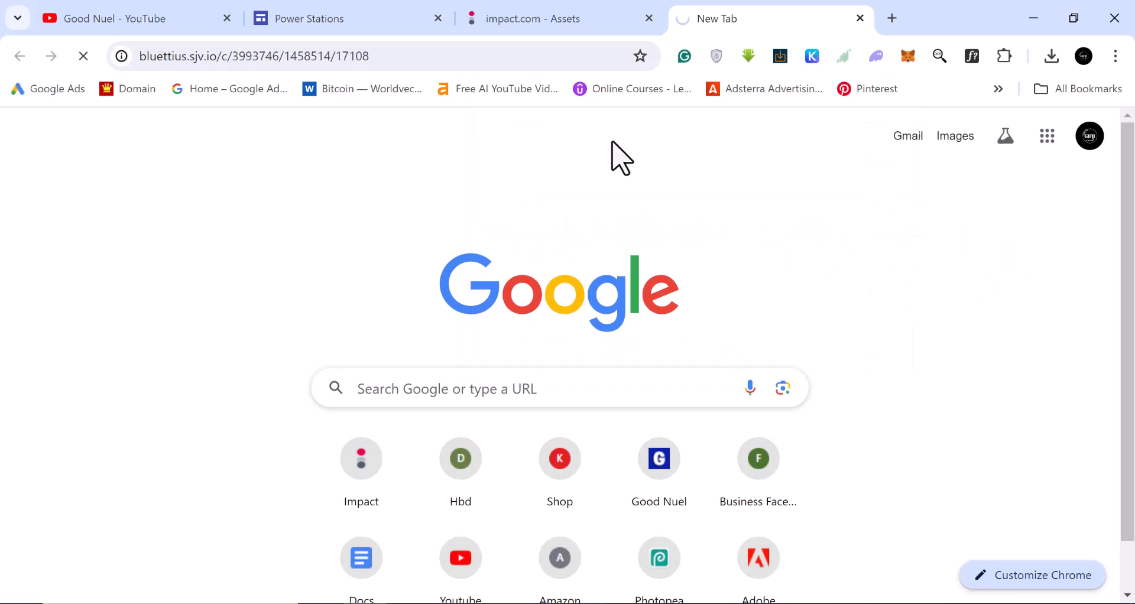
left_click(310, 18)
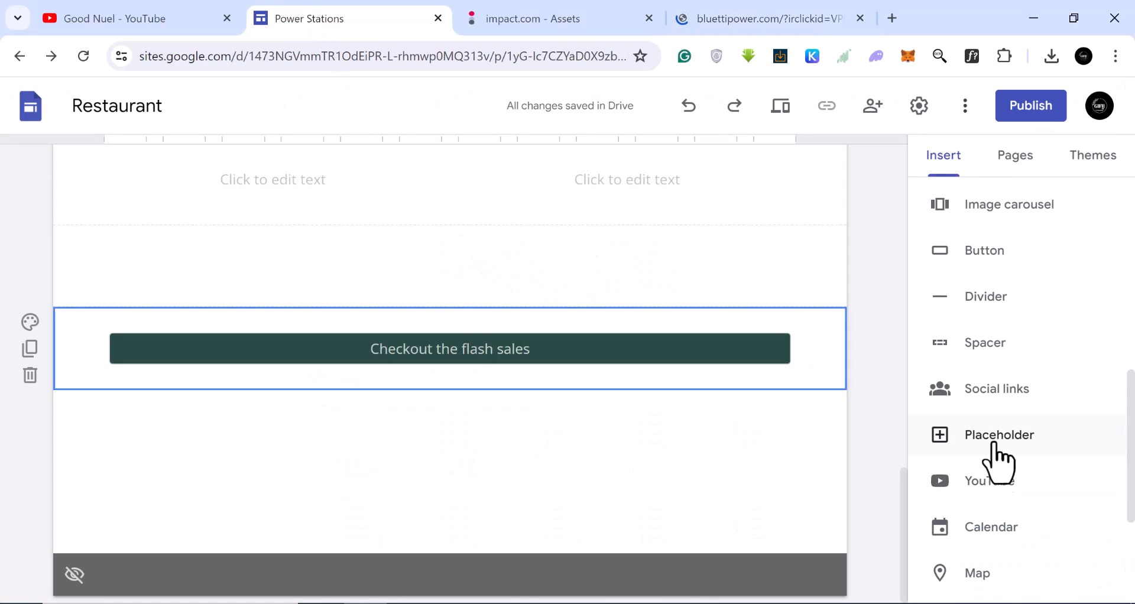
left_click(1004, 495)
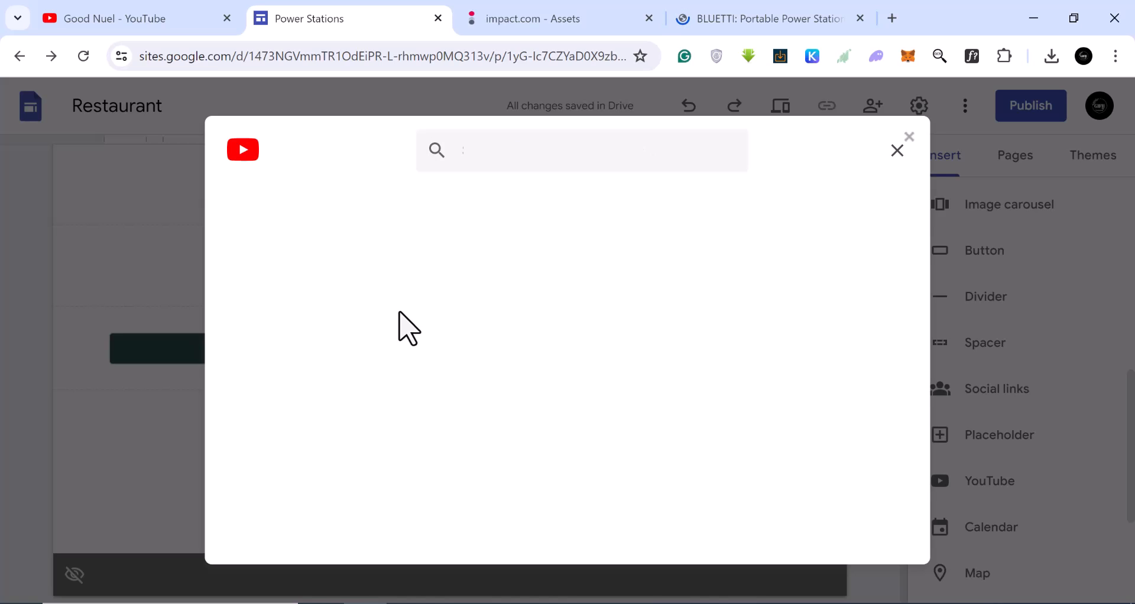
left_click(898, 150)
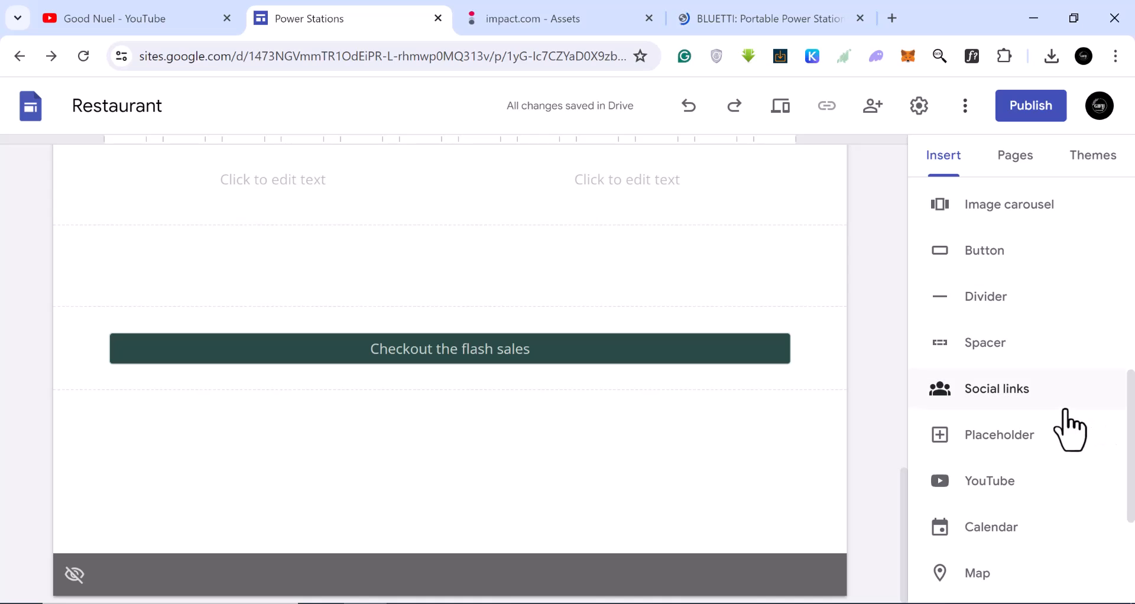
Start an embed below the button using the Embed code option.
scroll(1065, 436, "up", 2)
scroll(1069, 436, "up", 1)
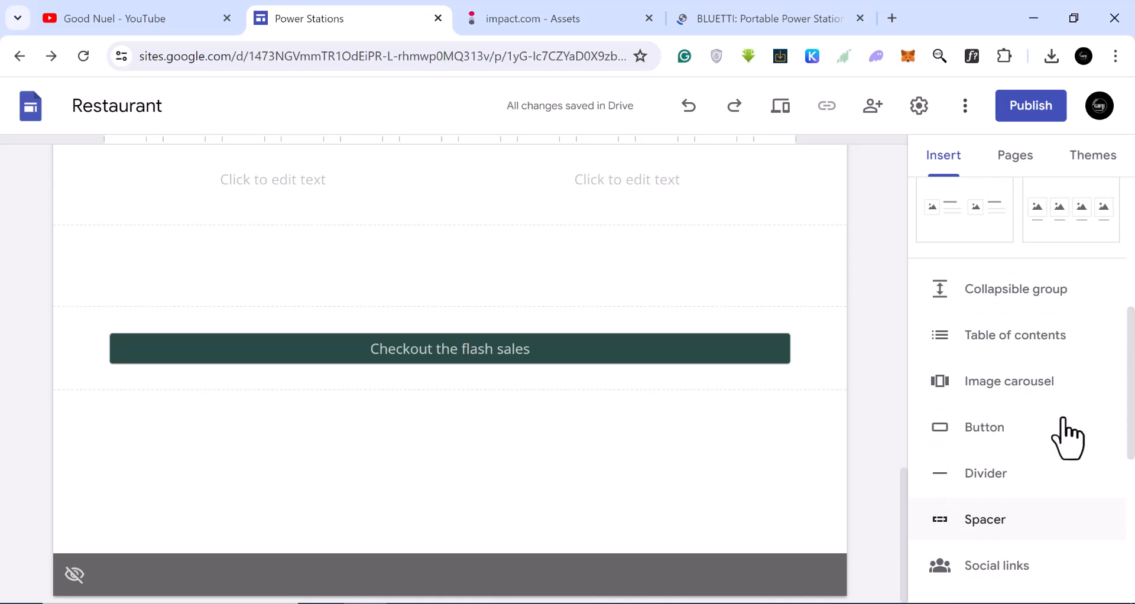
scroll(1035, 432, "up", 3)
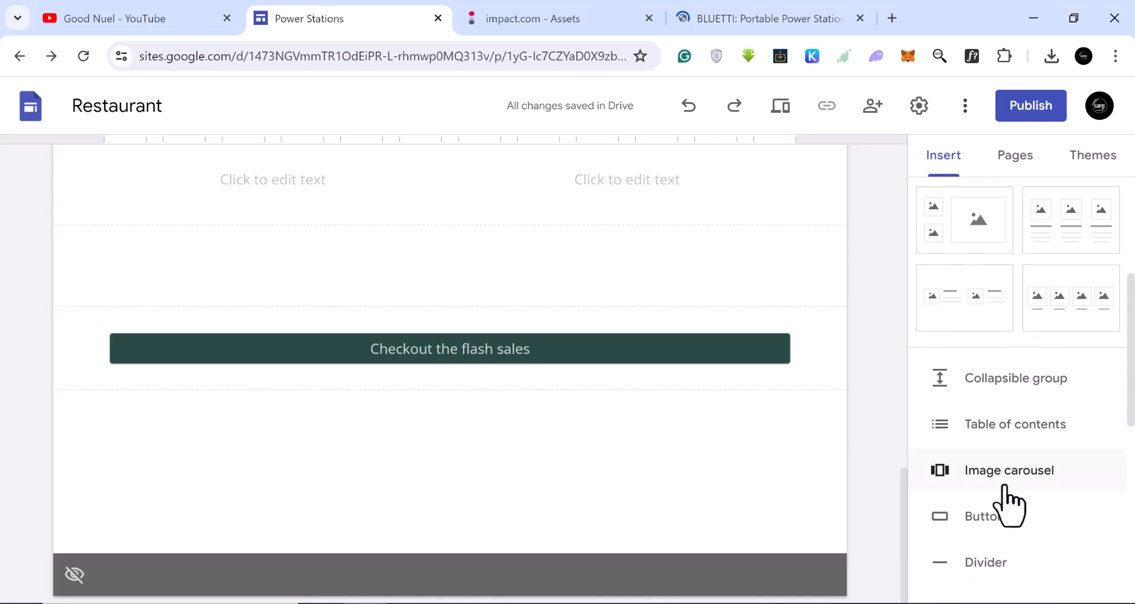
scroll(1008, 476, "up", 2)
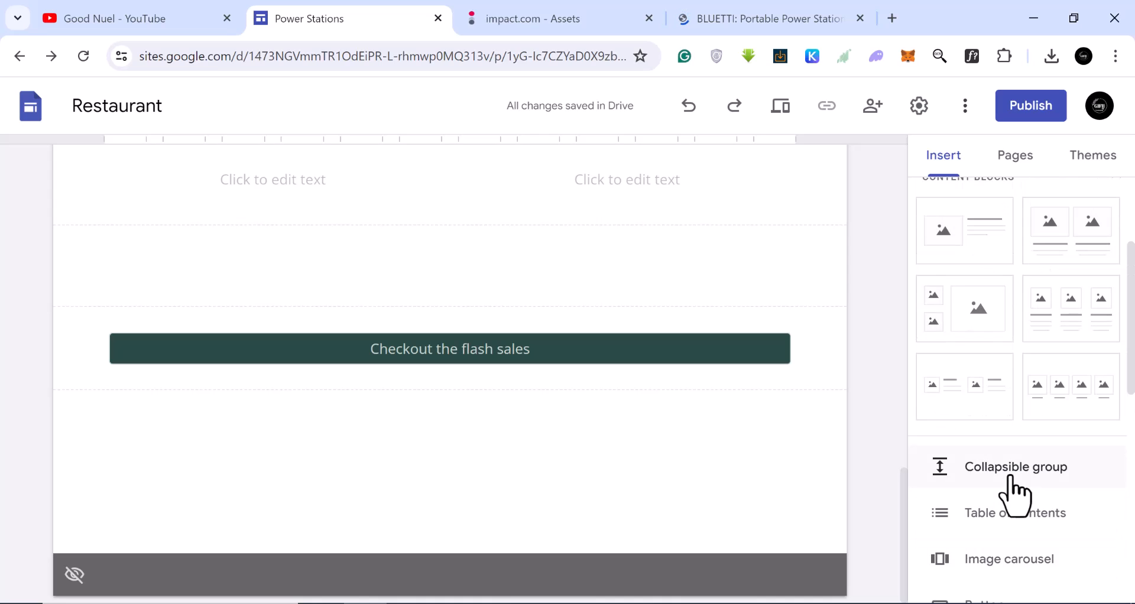
scroll(1015, 490, "up", 3)
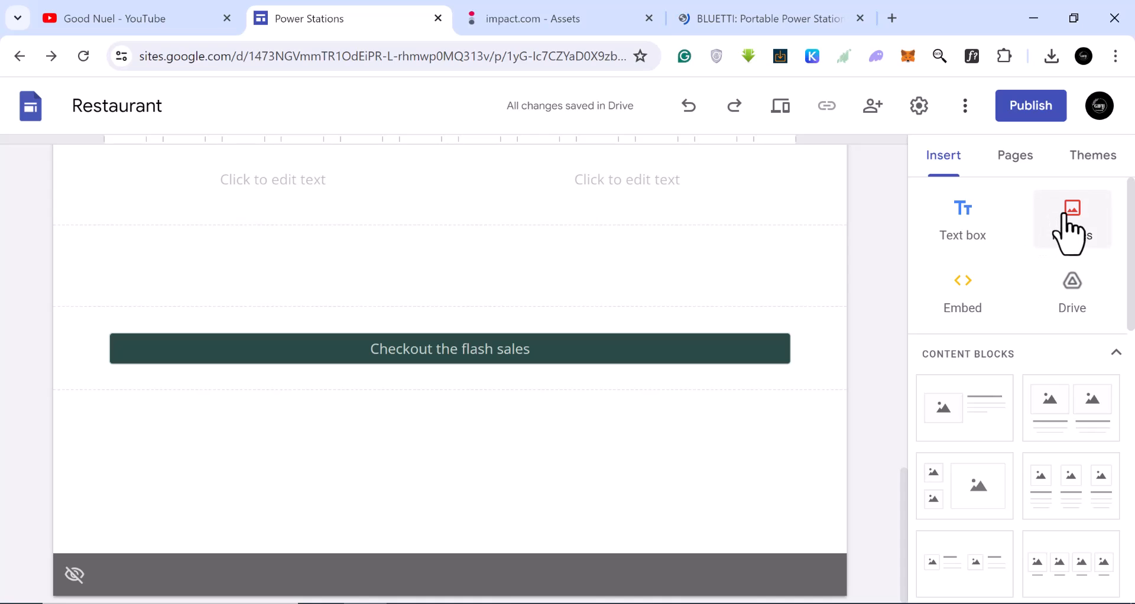
left_click(964, 299)
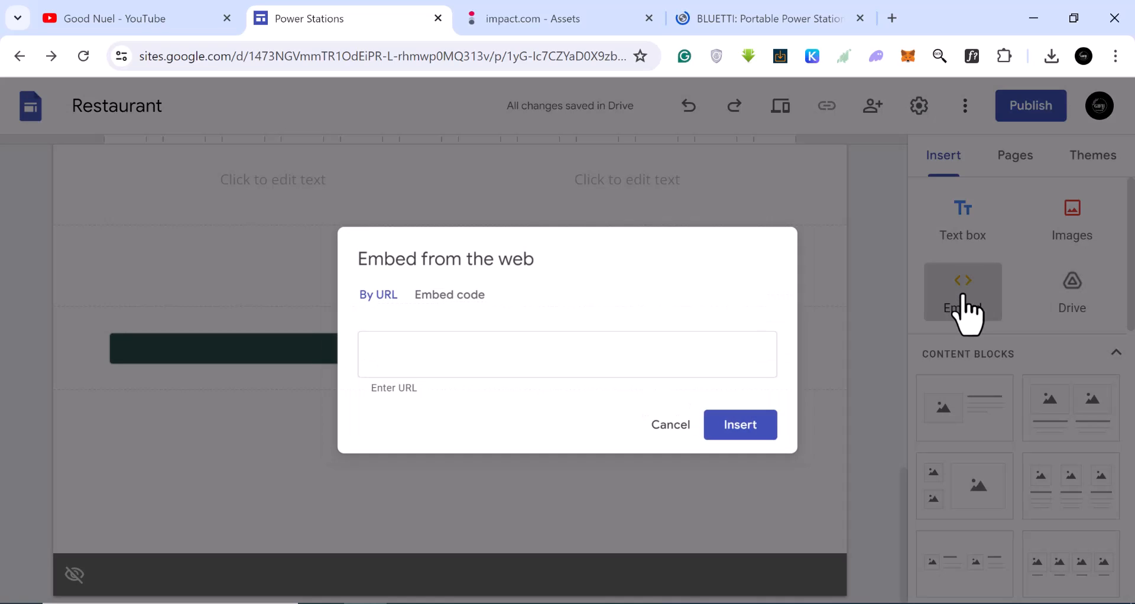
left_click(447, 292)
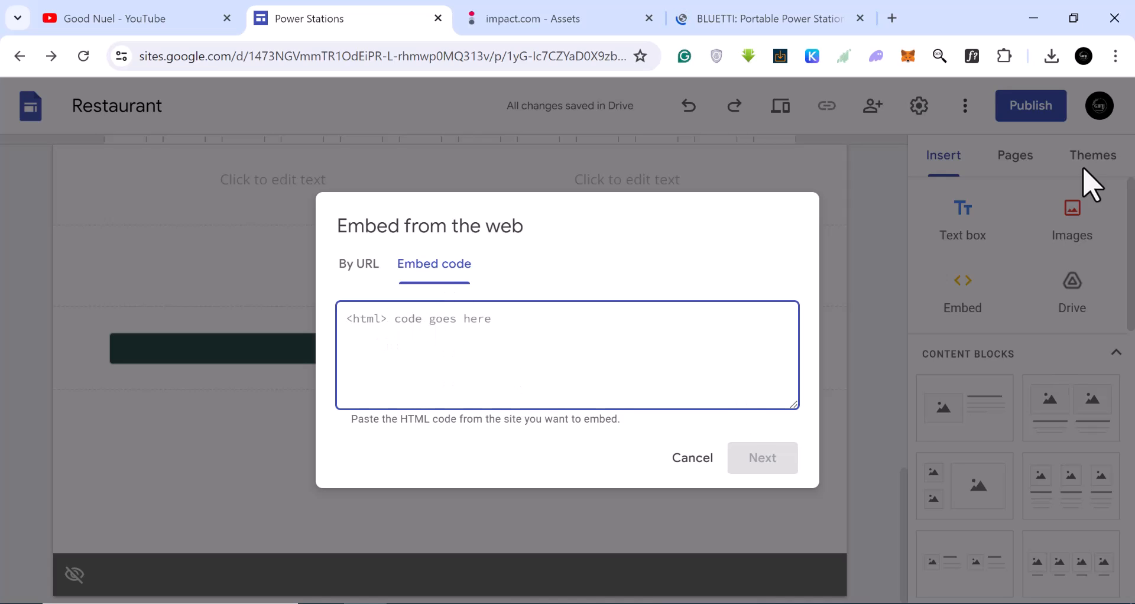
Copy the HTML ad code of the AC200MAX image asset on impact.com.
left_click(531, 29)
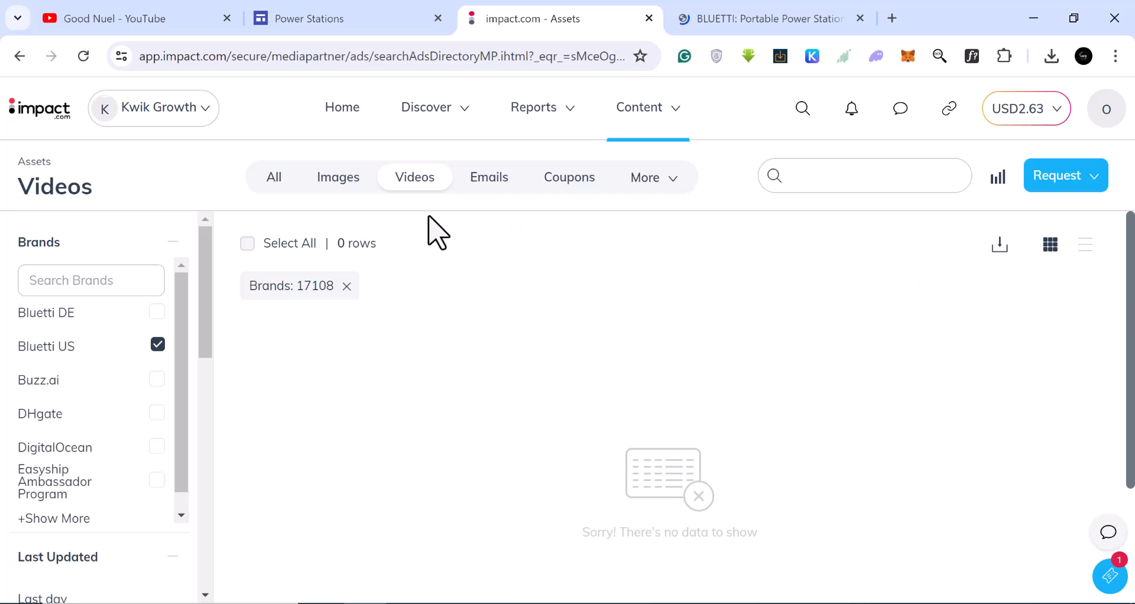
left_click(335, 188)
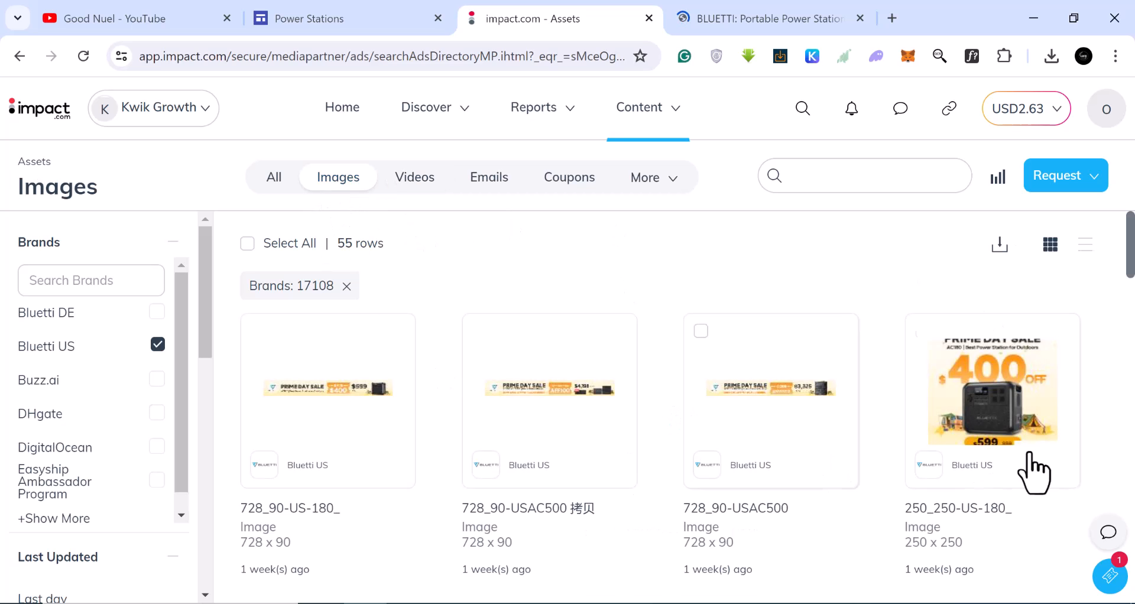
scroll(958, 414, "down", 15)
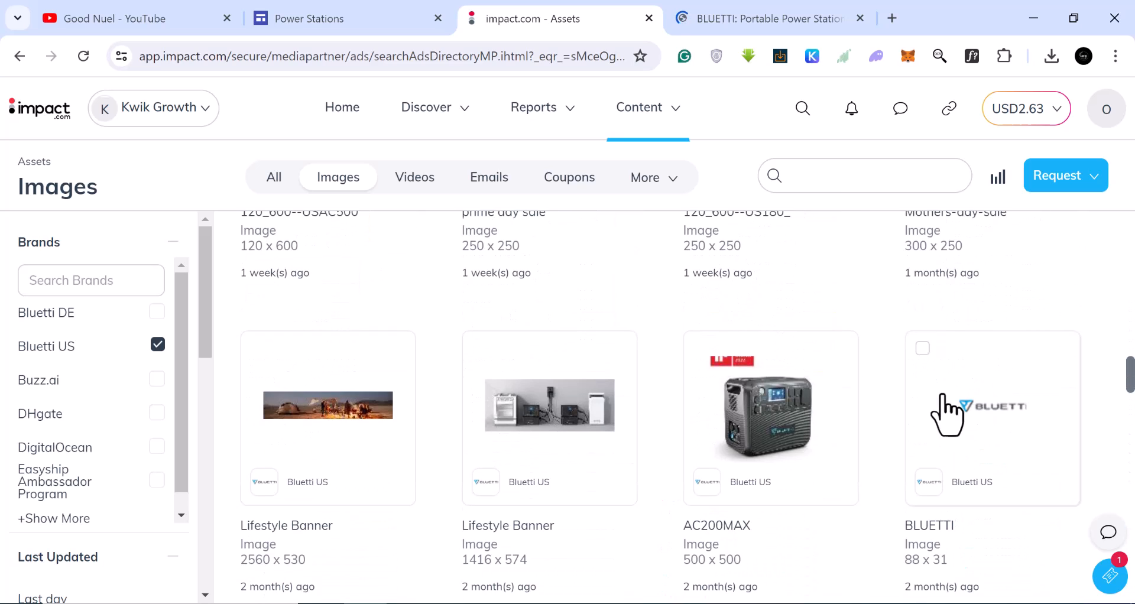
left_click(779, 417)
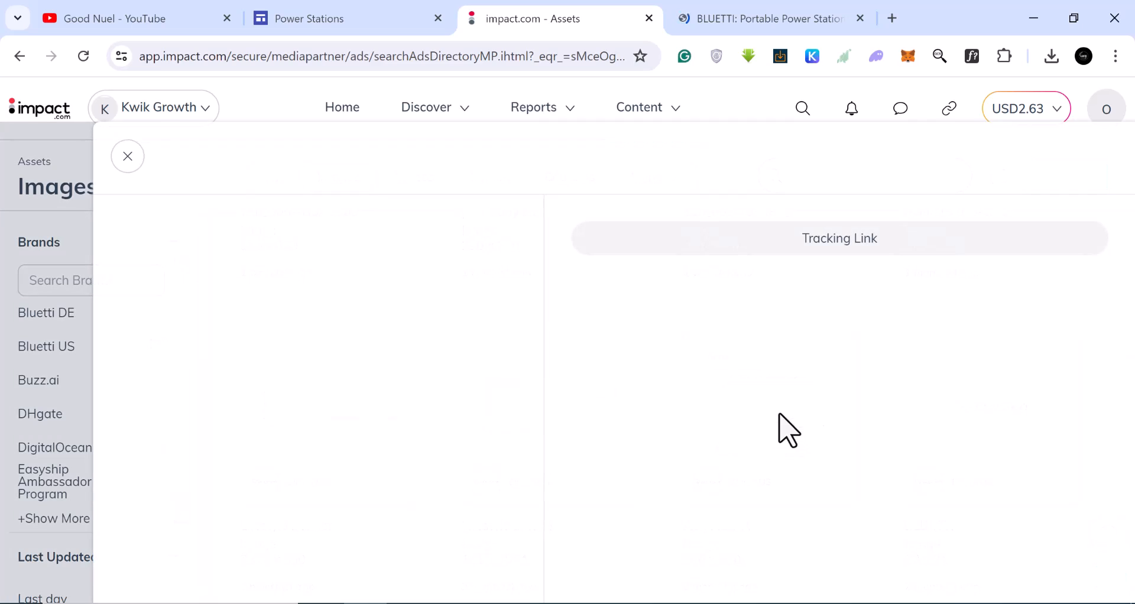
left_click(844, 241)
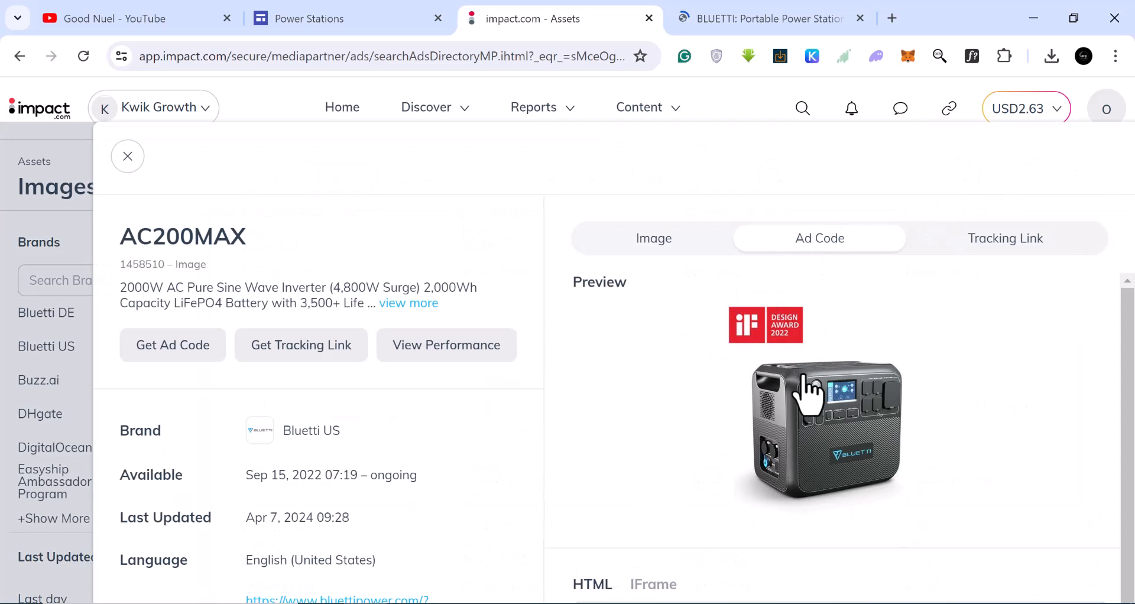
scroll(809, 390, "down", 5)
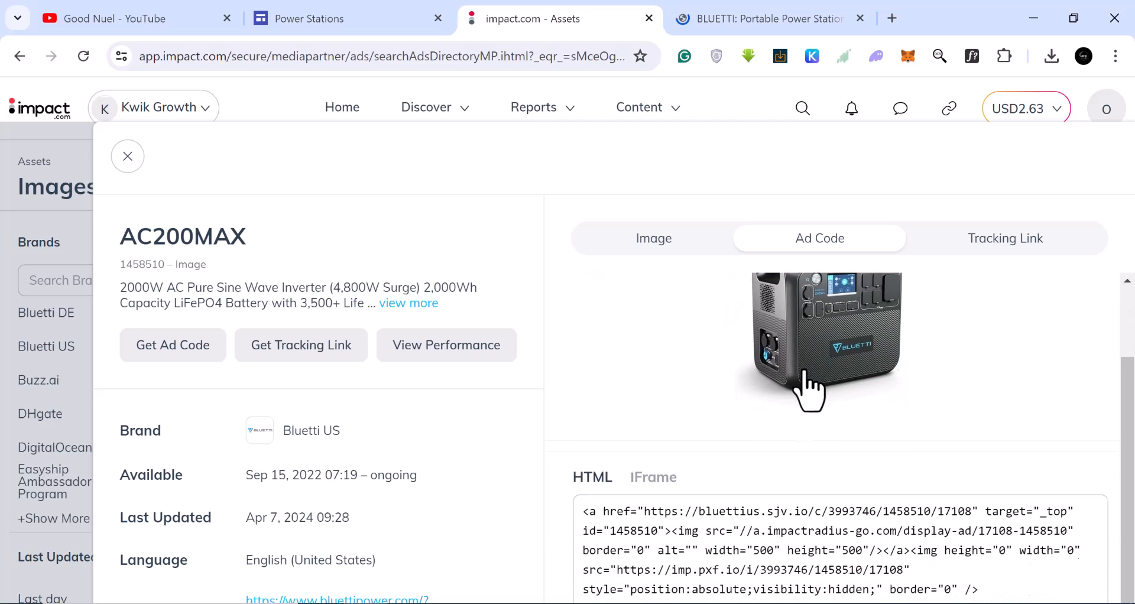
left_click(624, 474)
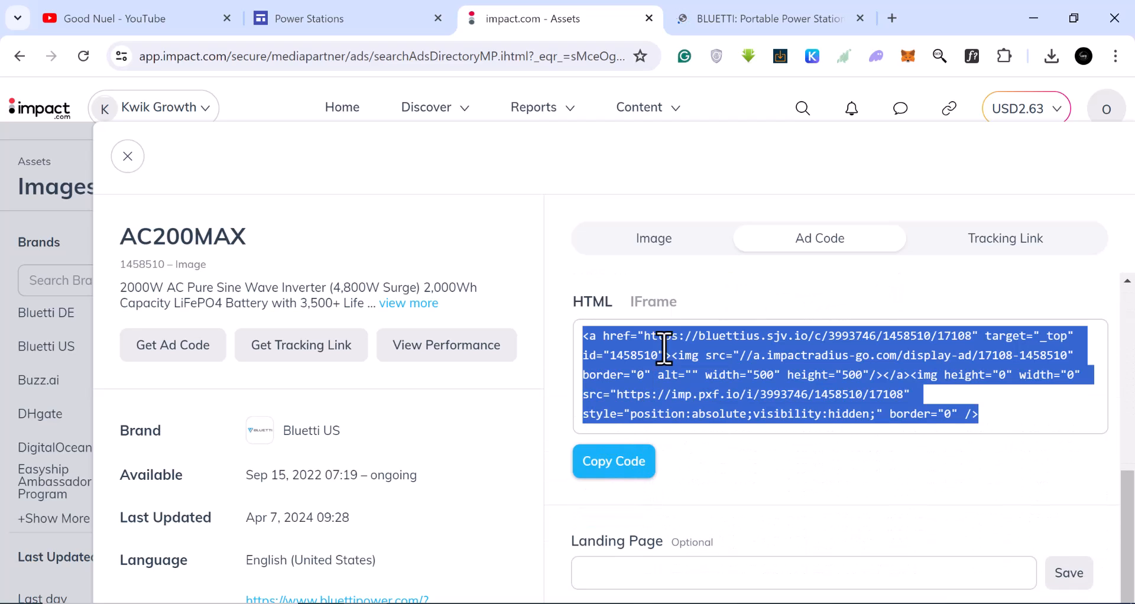
Paste the AC200MAX ad code into the embed, insert it, and widen it across the page.
left_click(350, 21)
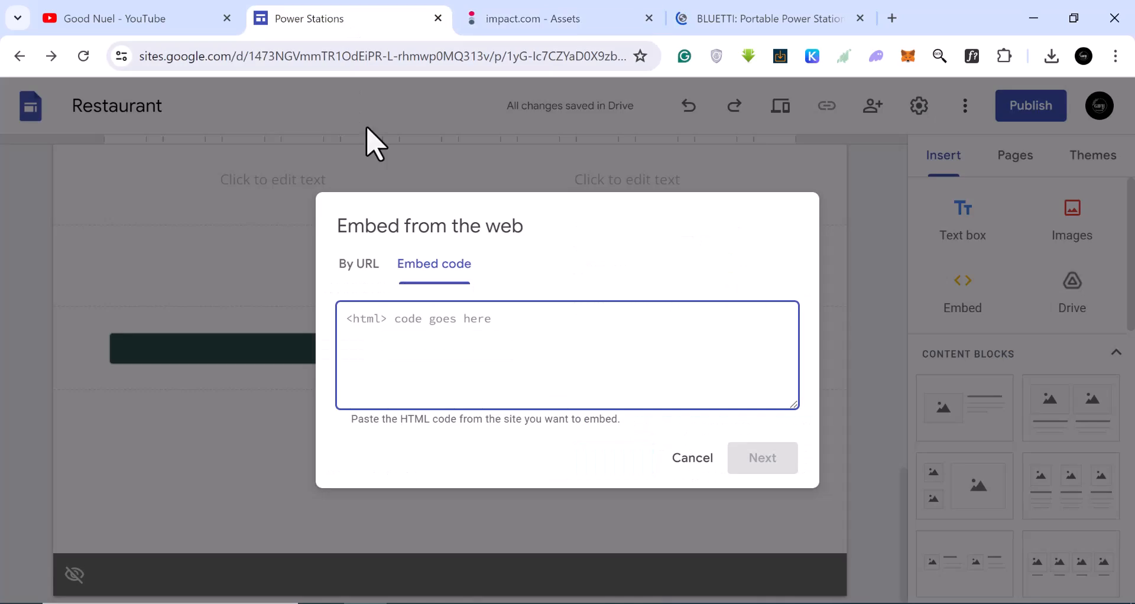
right_click(382, 318)
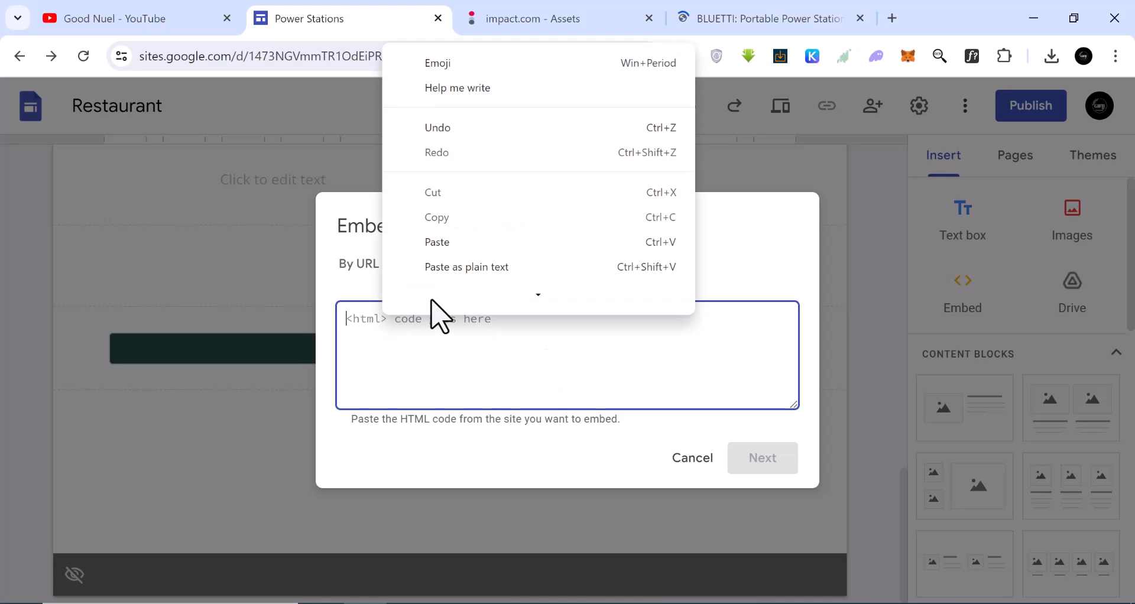
left_click(438, 245)
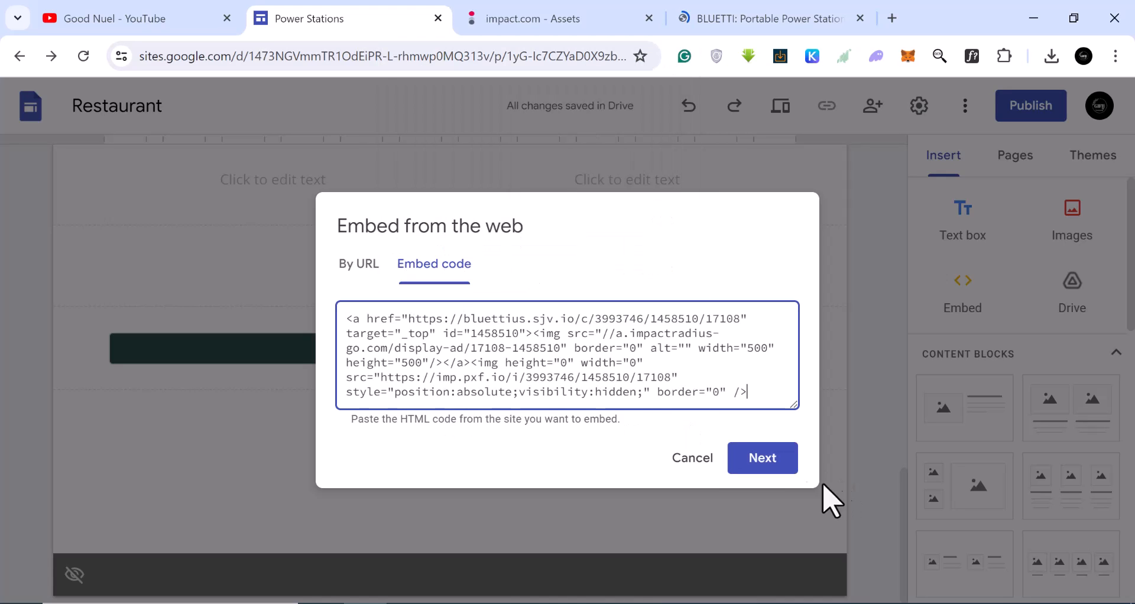
left_click(759, 461)
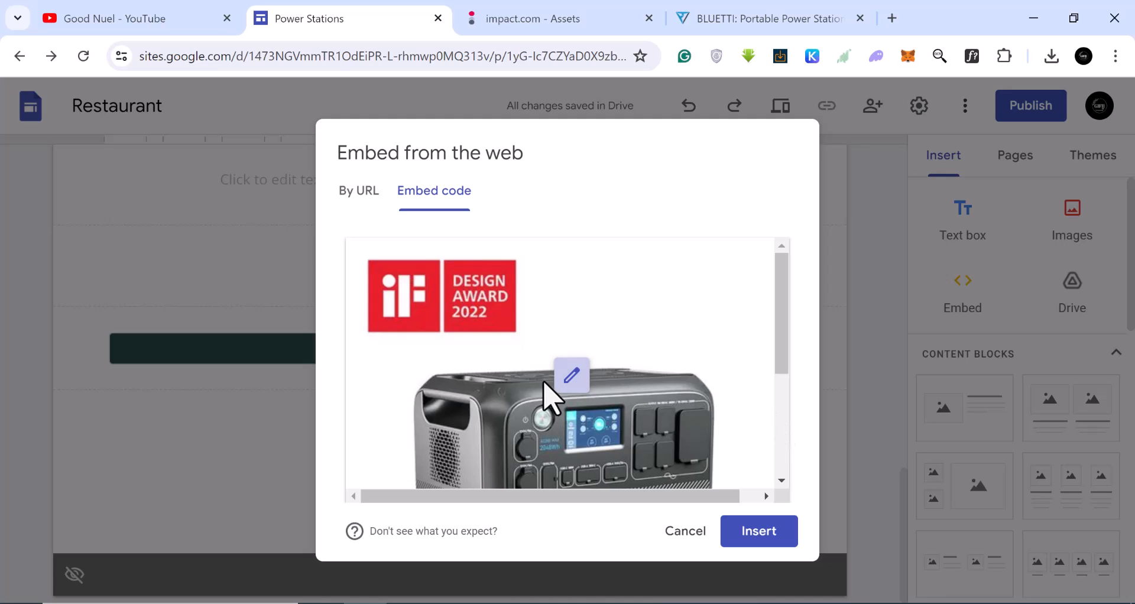
left_click(759, 534)
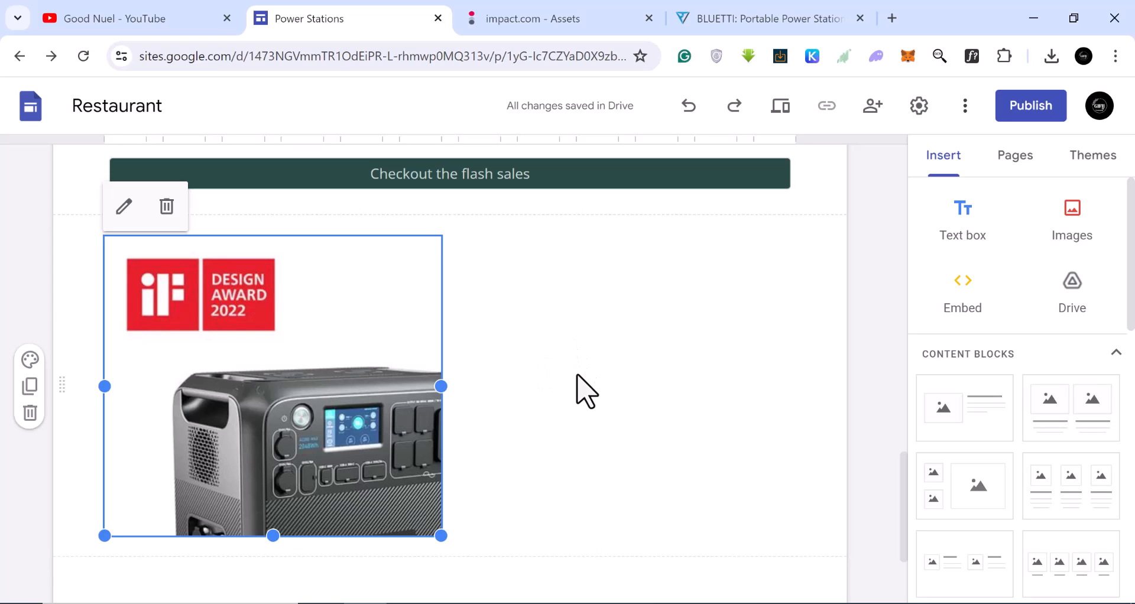
left_click_drag(441, 386, 1017, 378)
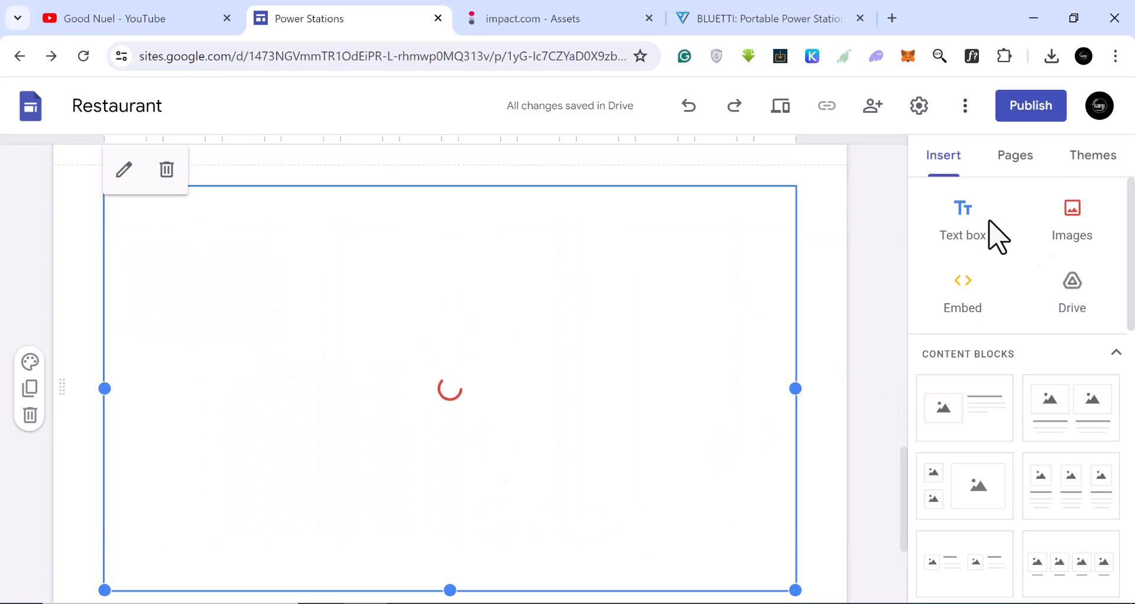
Publish the site with the web address portablepowerstationsf.
left_click(1032, 109)
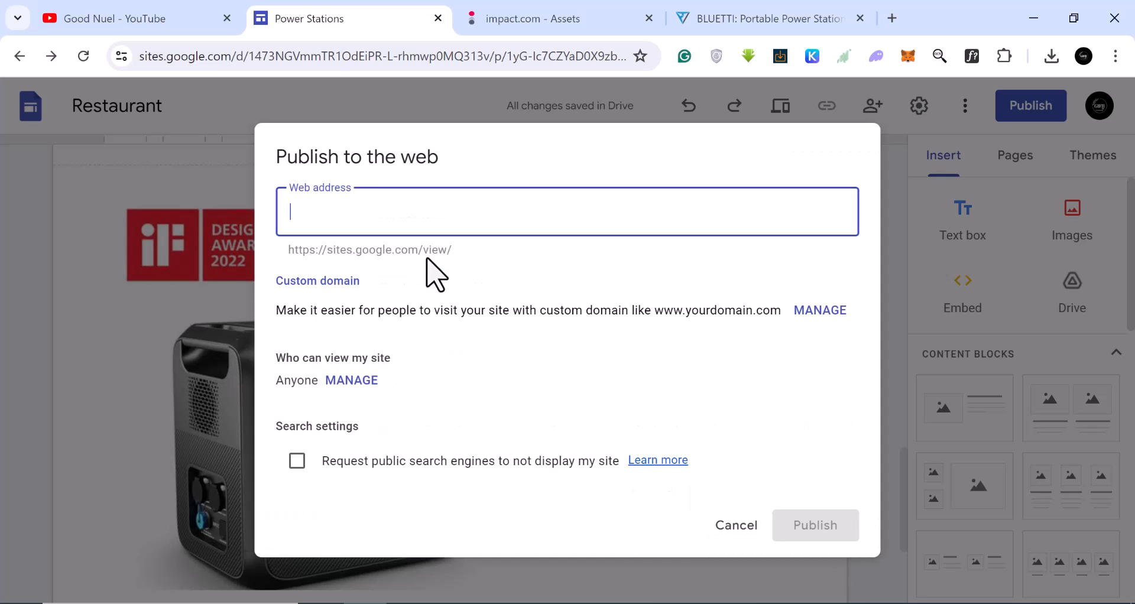
type("portablepowerstations")
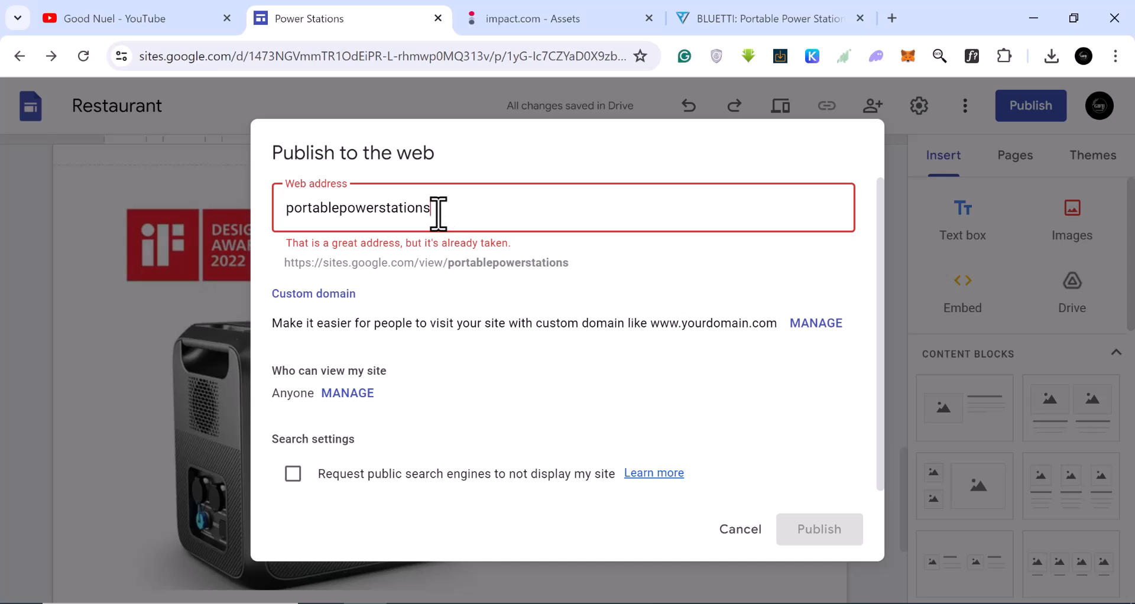
type("f")
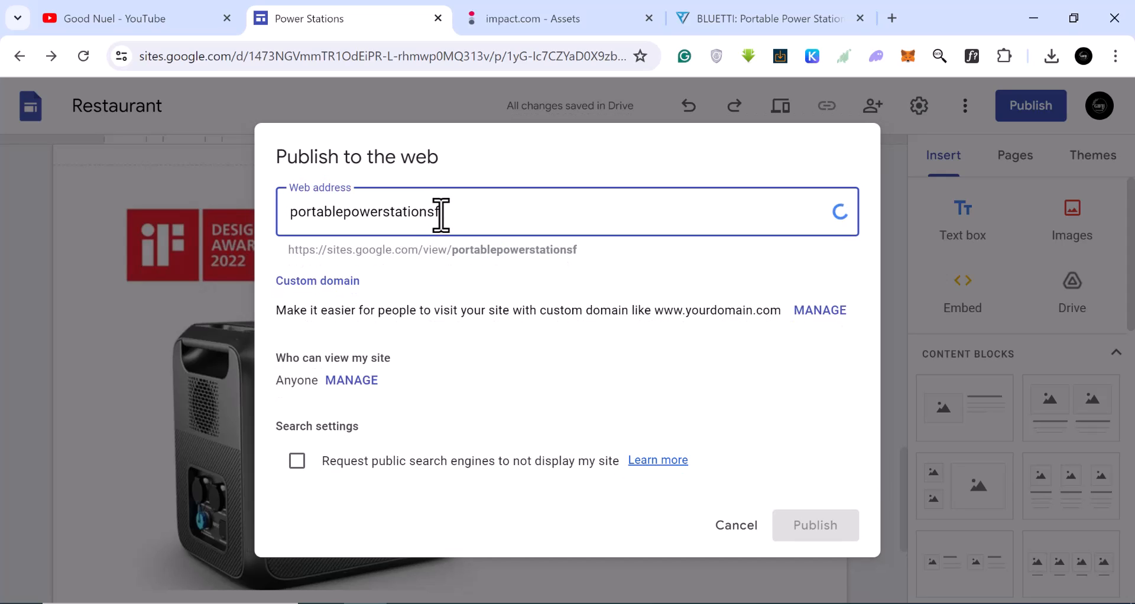
left_click(816, 531)
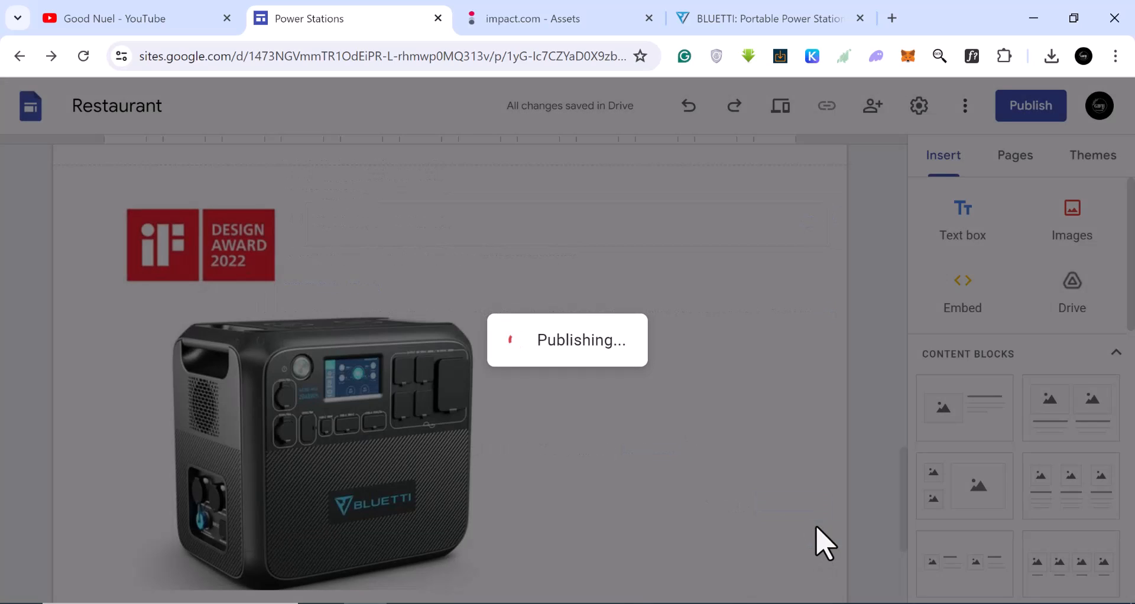